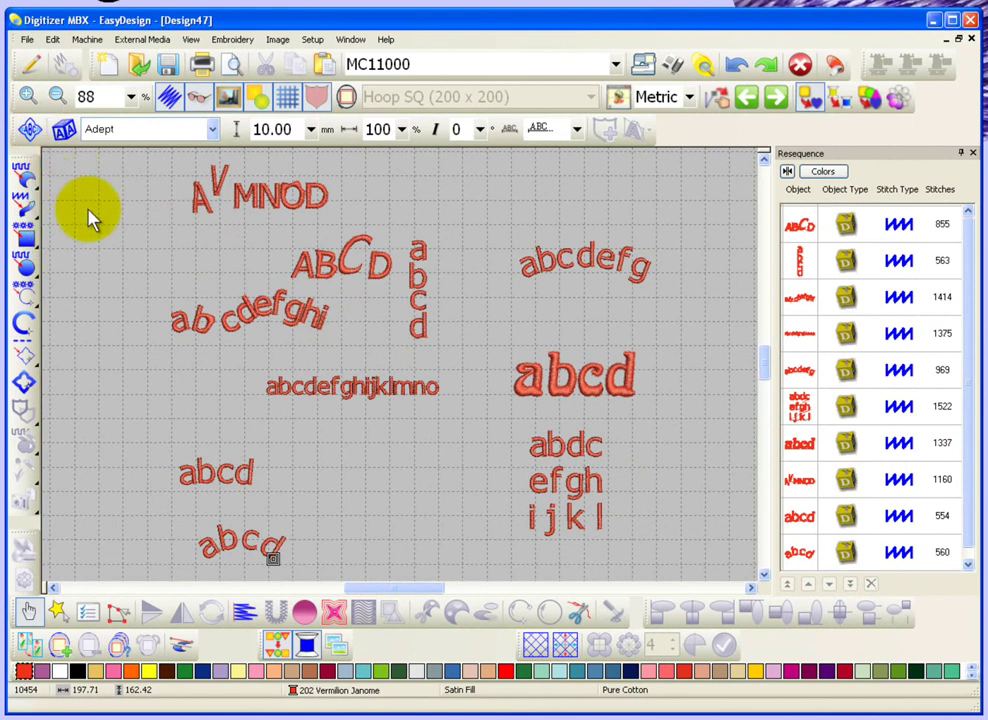
- Create a new empty design, Design48, with a 200 x 200 square hoop
left_click(107, 65)
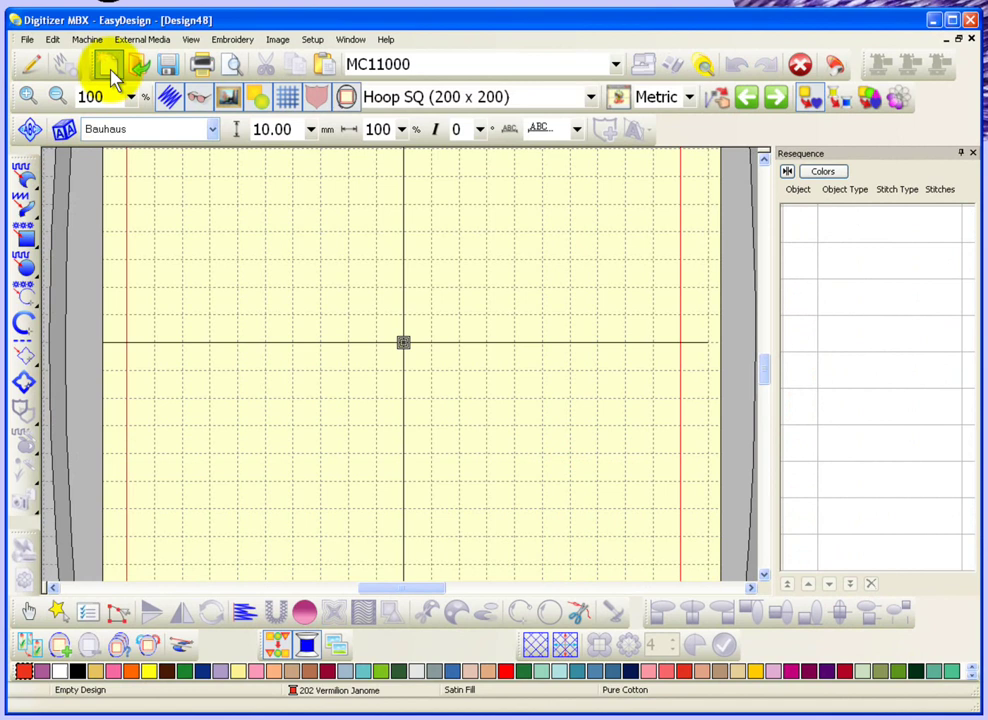
- Enter initials A, B and C in the Monogramming Initials boxes
left_click(30, 131)
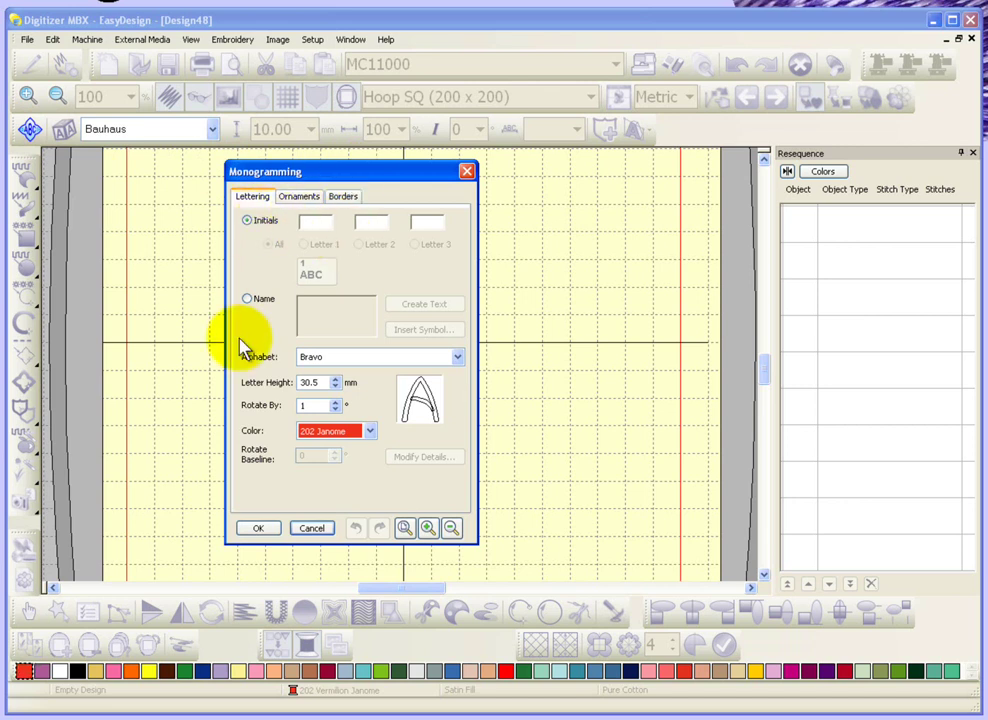
left_click(318, 224)
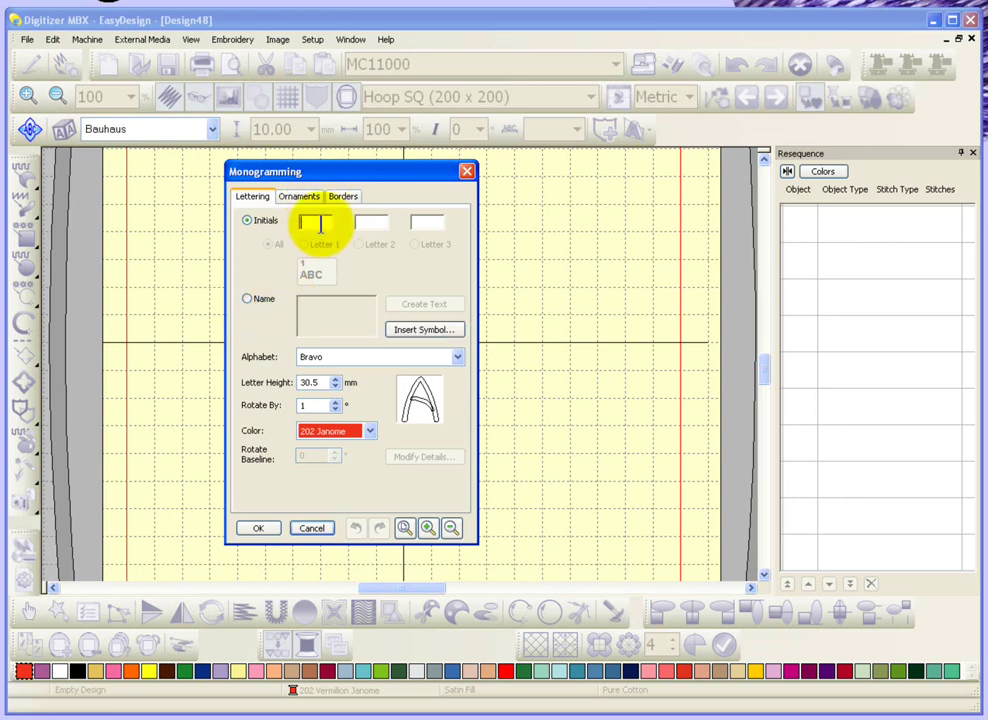
type("A")
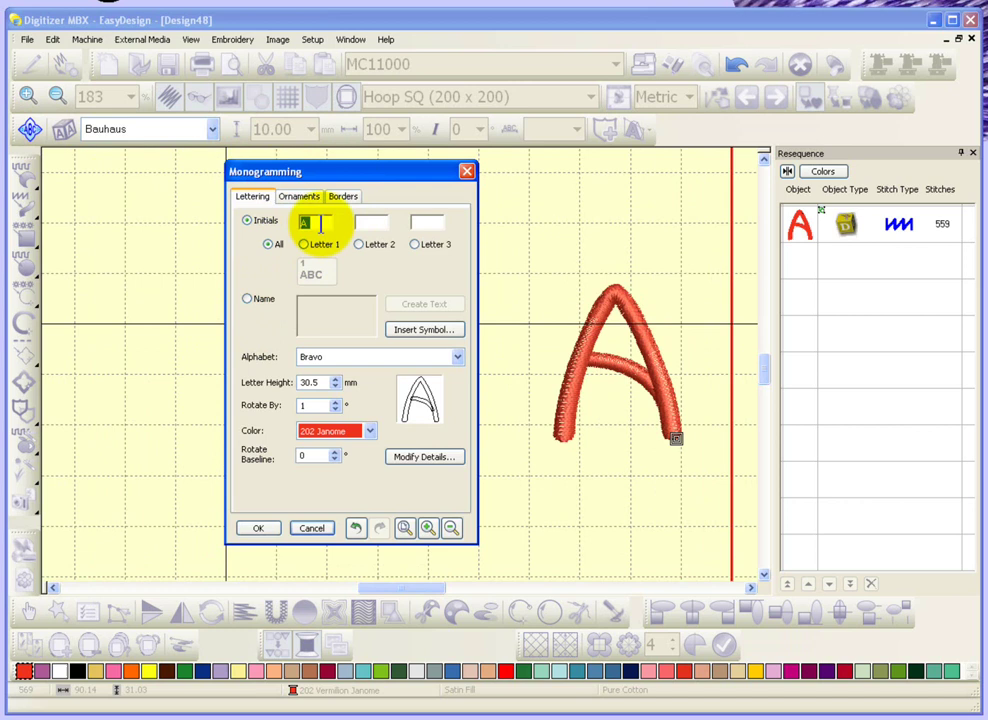
left_click(320, 224)
type("B")
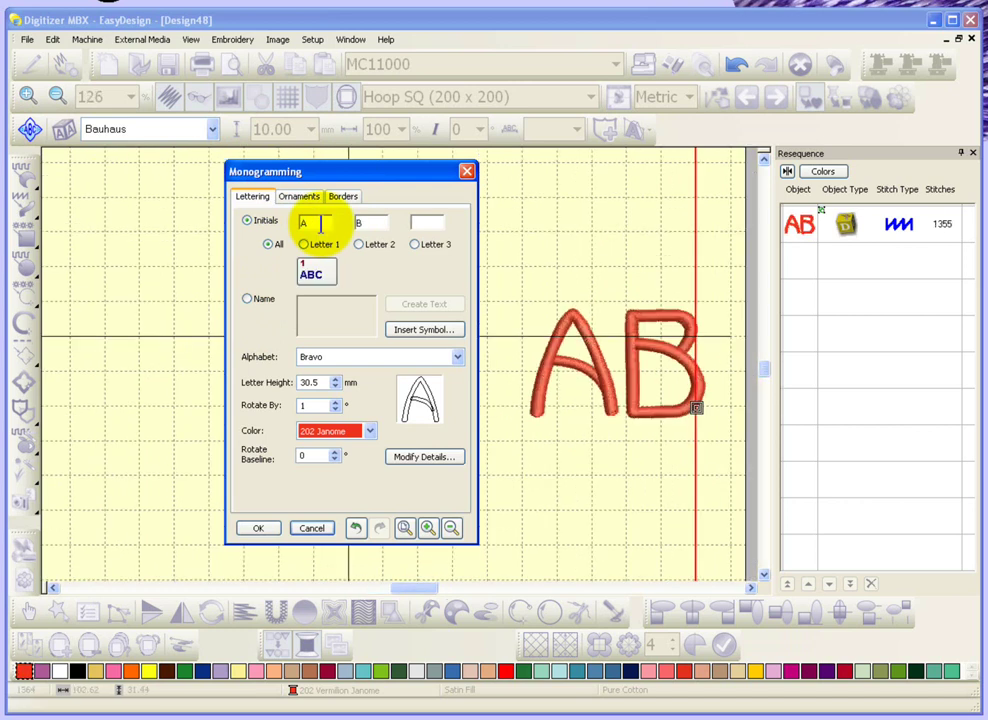
type("C")
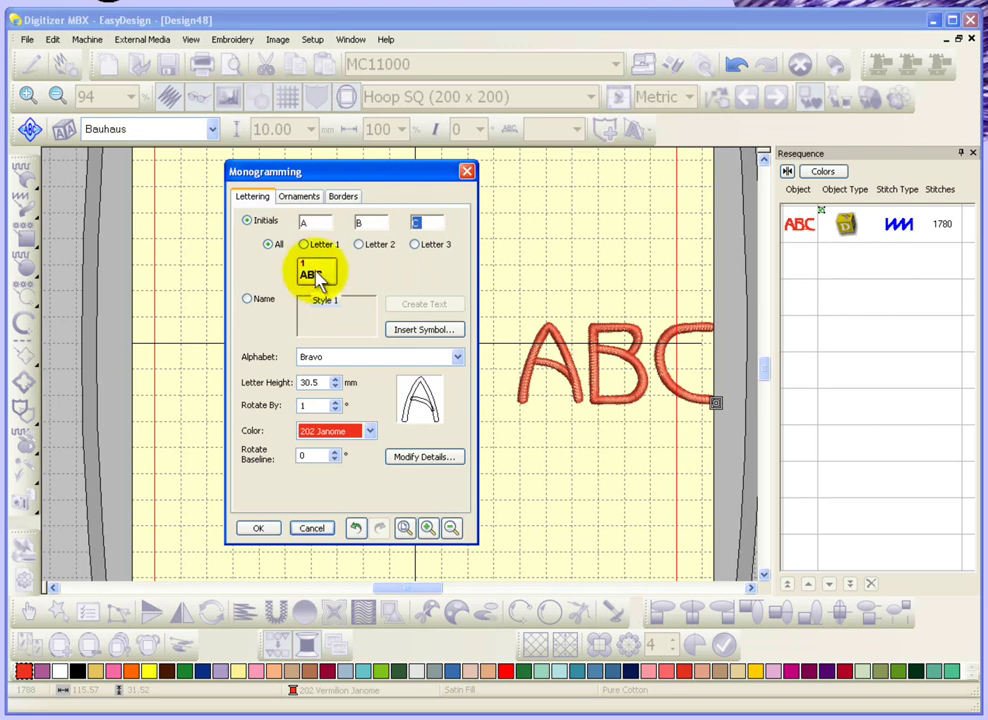
- Try monogram layout styles 2, 3, 4 and 9, then settle on horizontal style 14
left_click(316, 272)
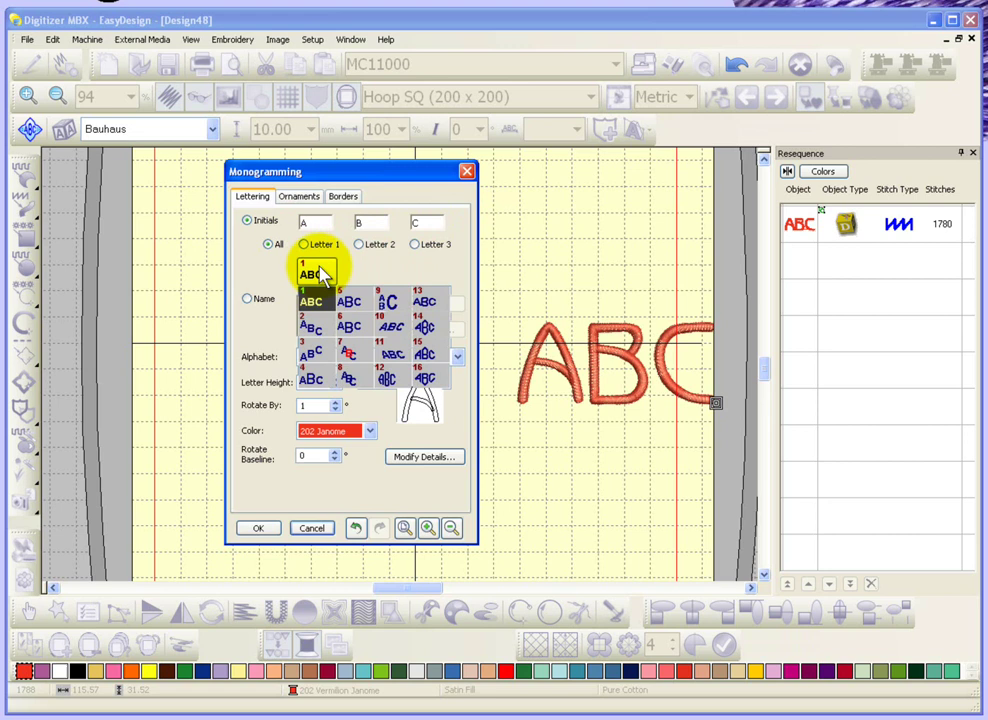
left_click(315, 328)
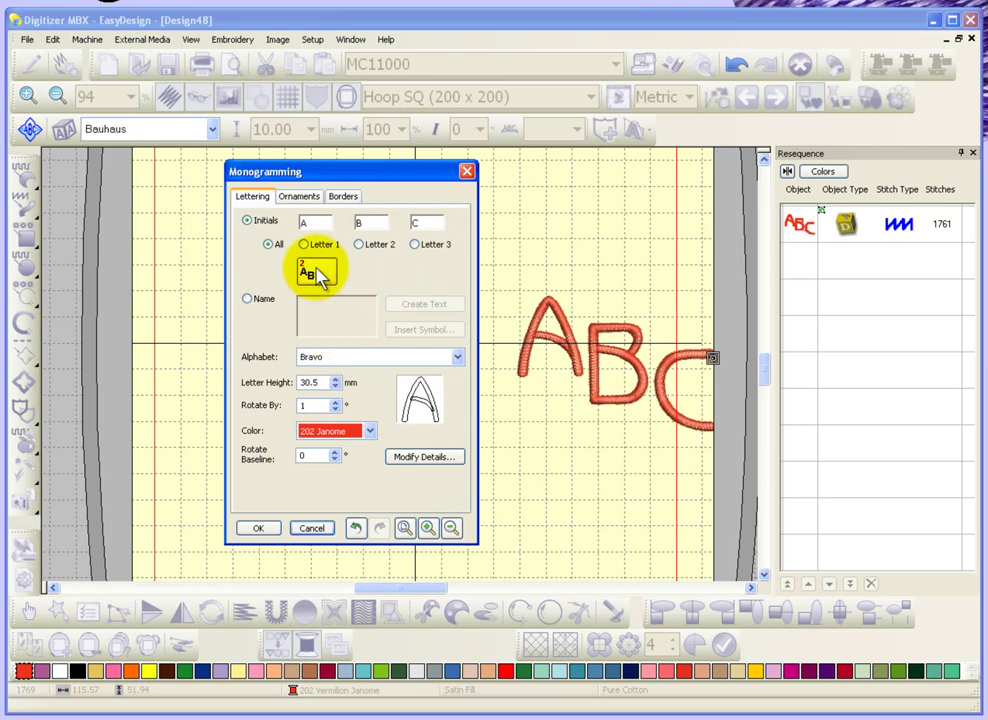
left_click(316, 272)
left_click(313, 349)
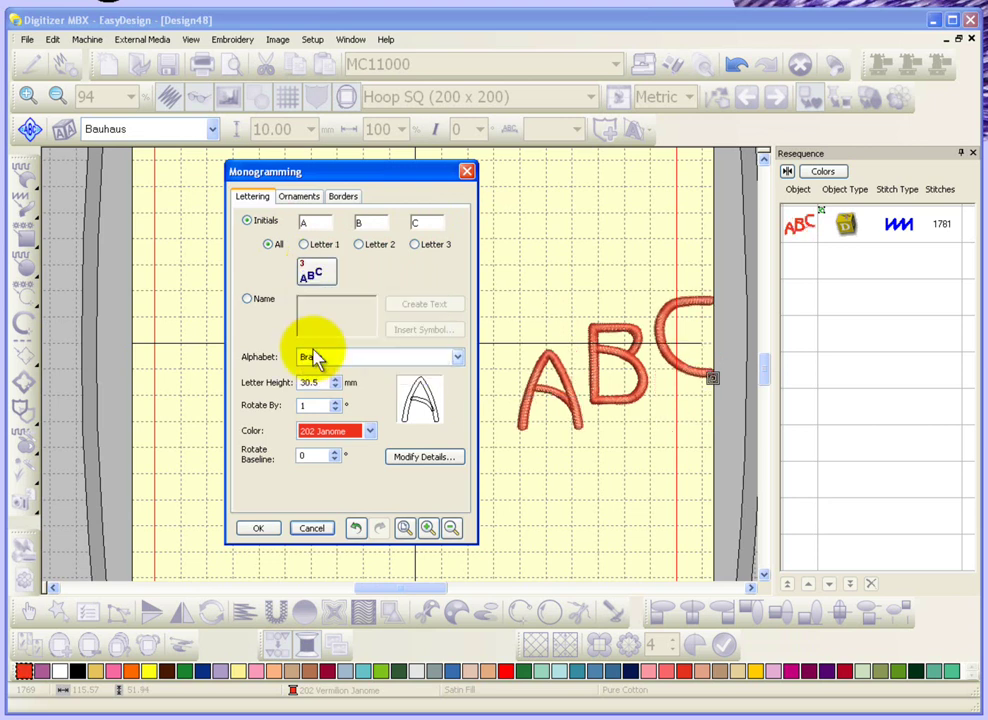
left_click(315, 275)
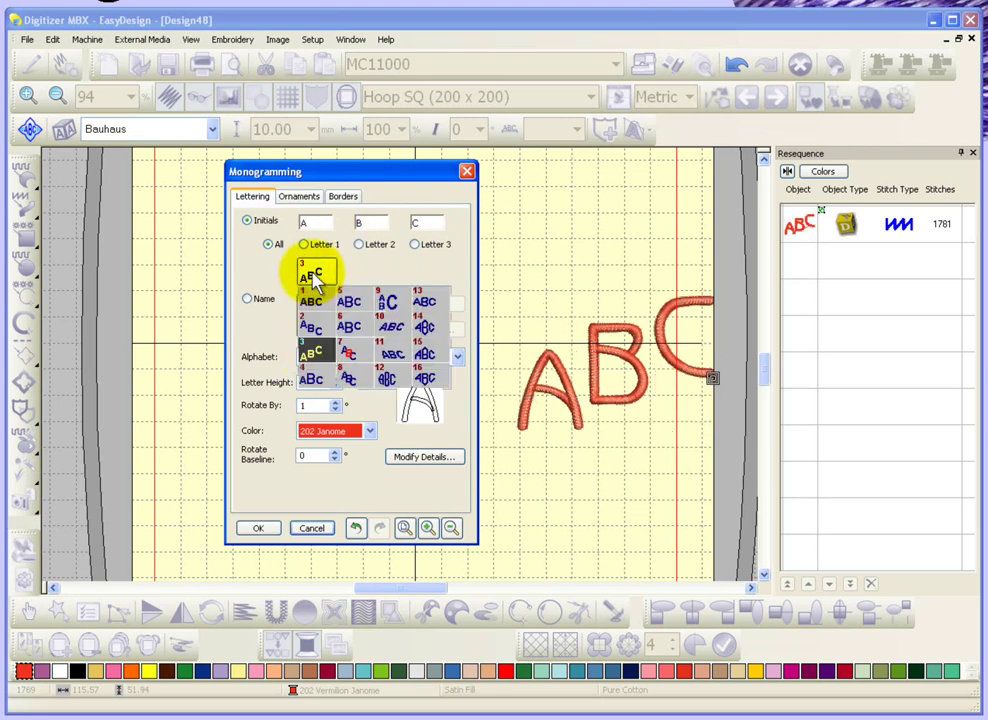
left_click(311, 380)
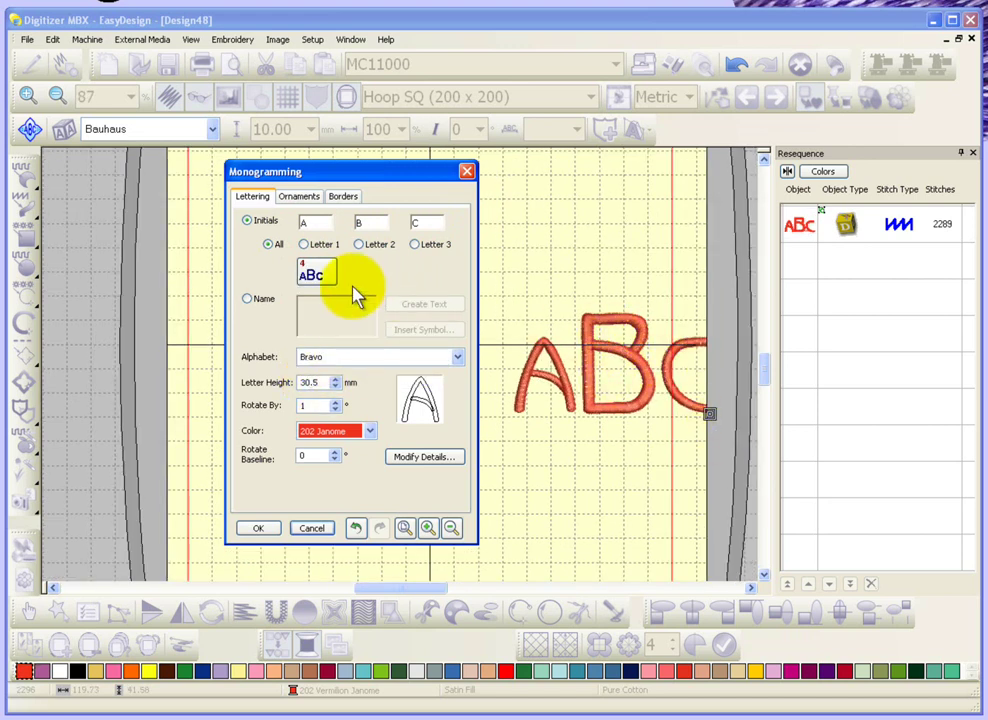
left_click(322, 277)
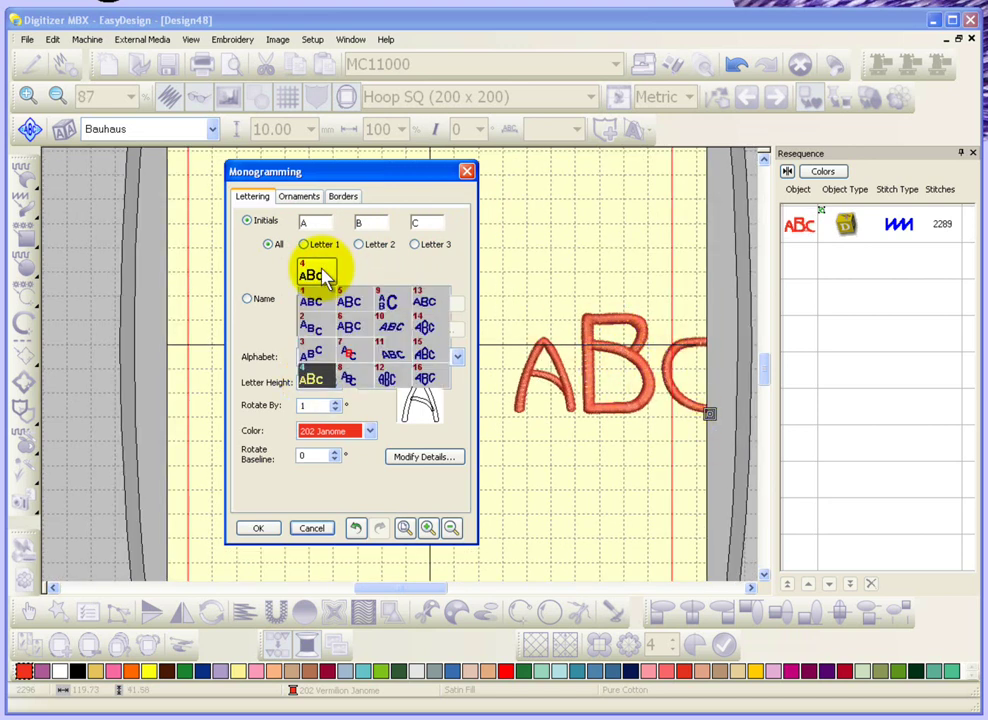
left_click(388, 300)
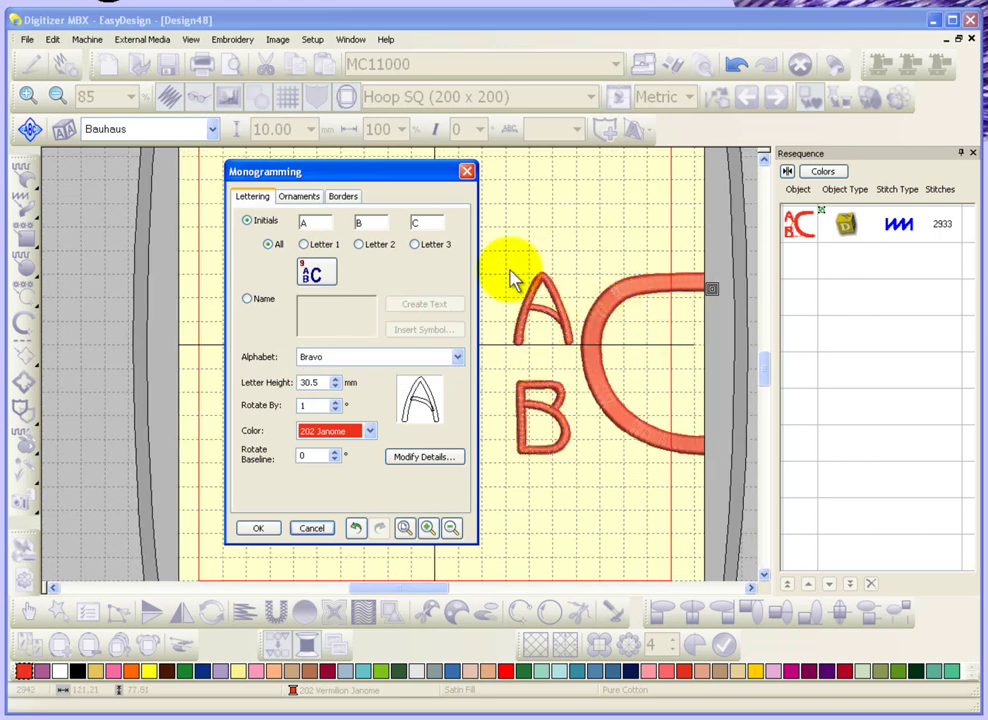
left_click(333, 285)
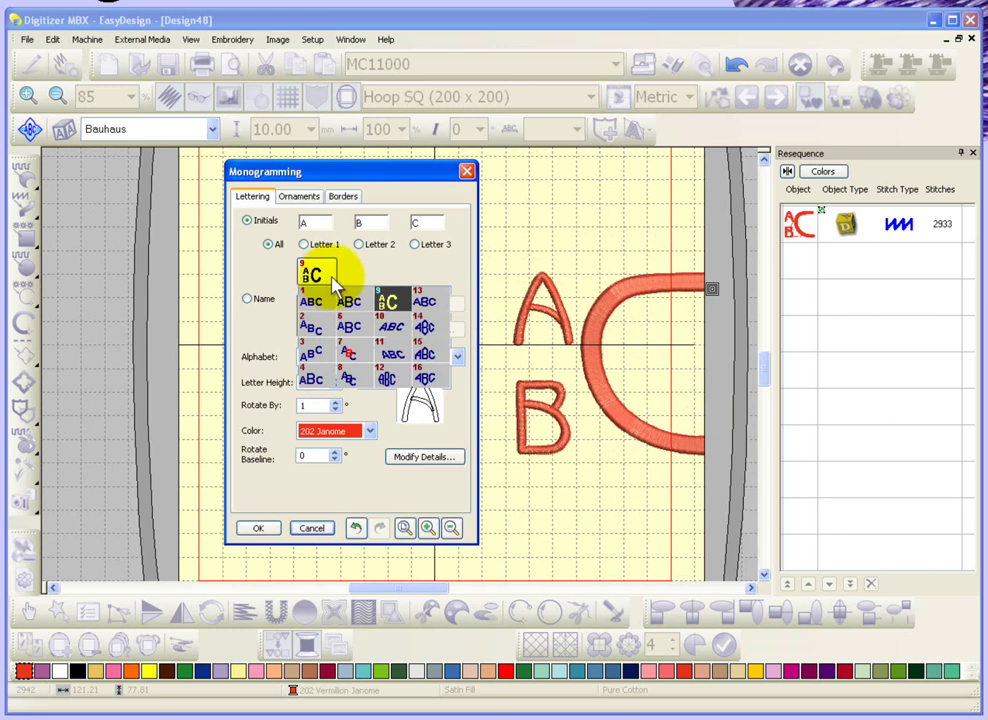
left_click(428, 326)
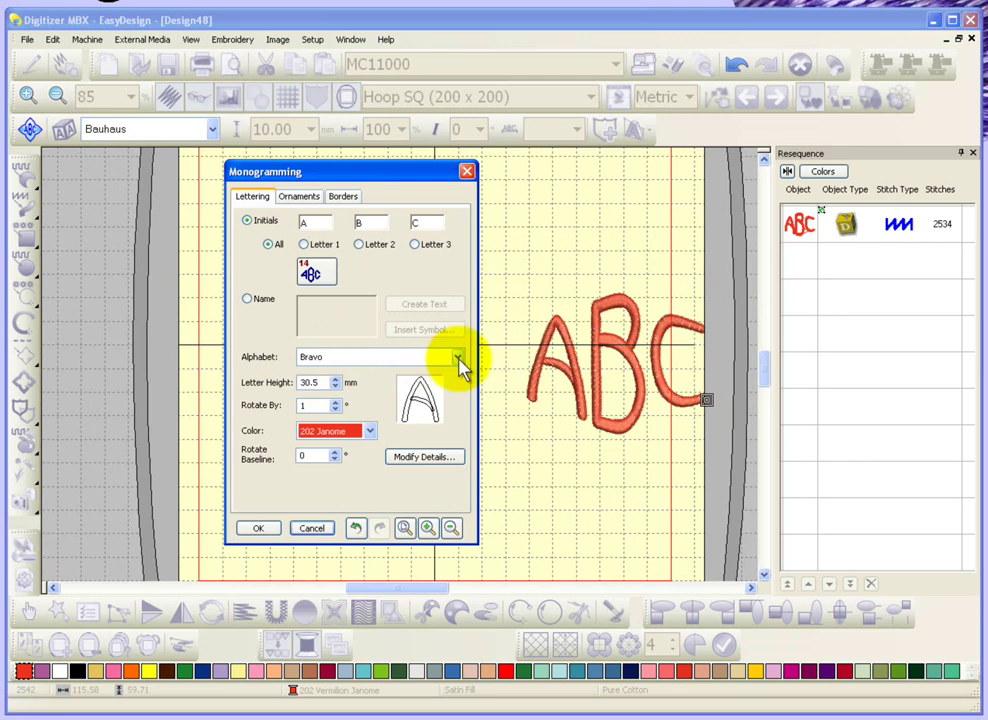
- Try the Brush, Adept and Art Block alphabets, then choose Bodoni for the monogram
left_click(457, 358)
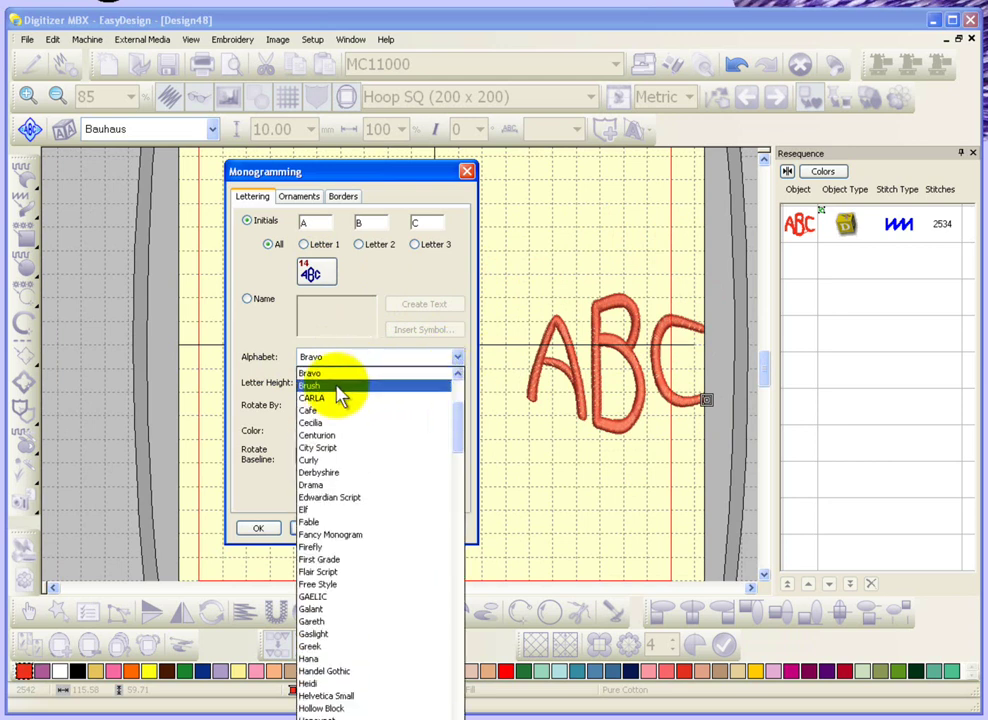
left_click(342, 387)
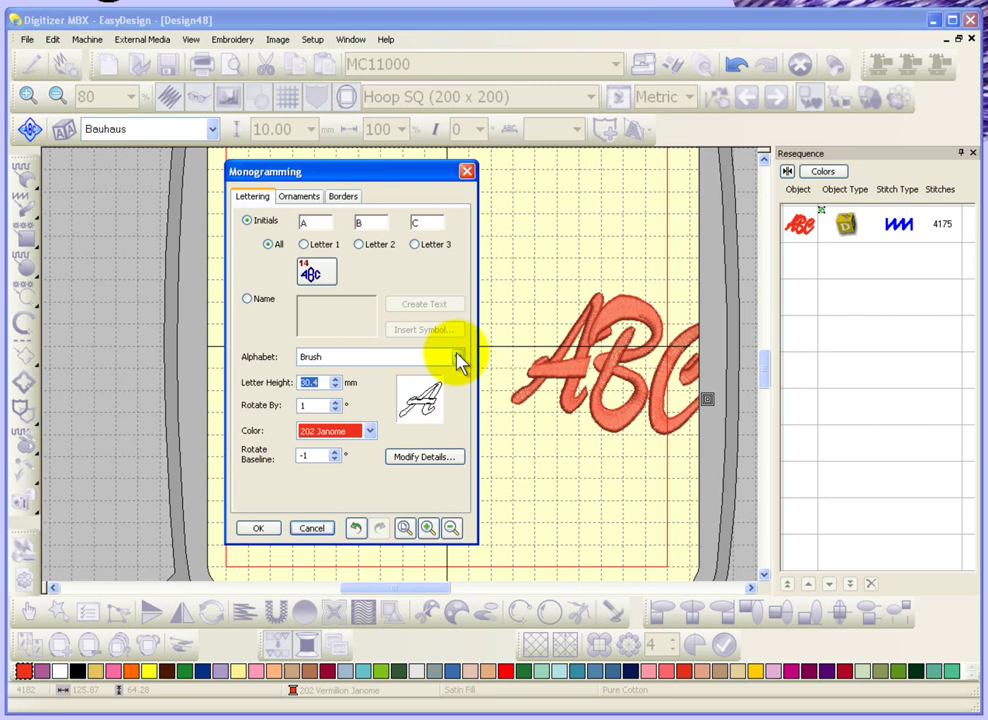
left_click(458, 357)
left_click_drag(457, 440, 456, 409)
left_click(366, 398)
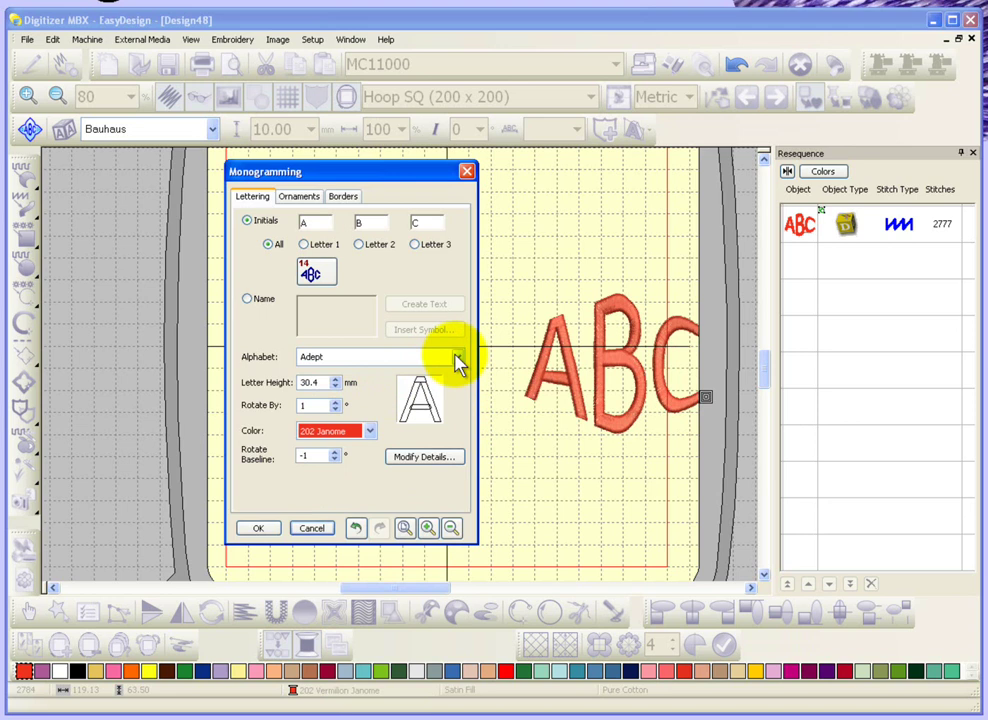
left_click(456, 358)
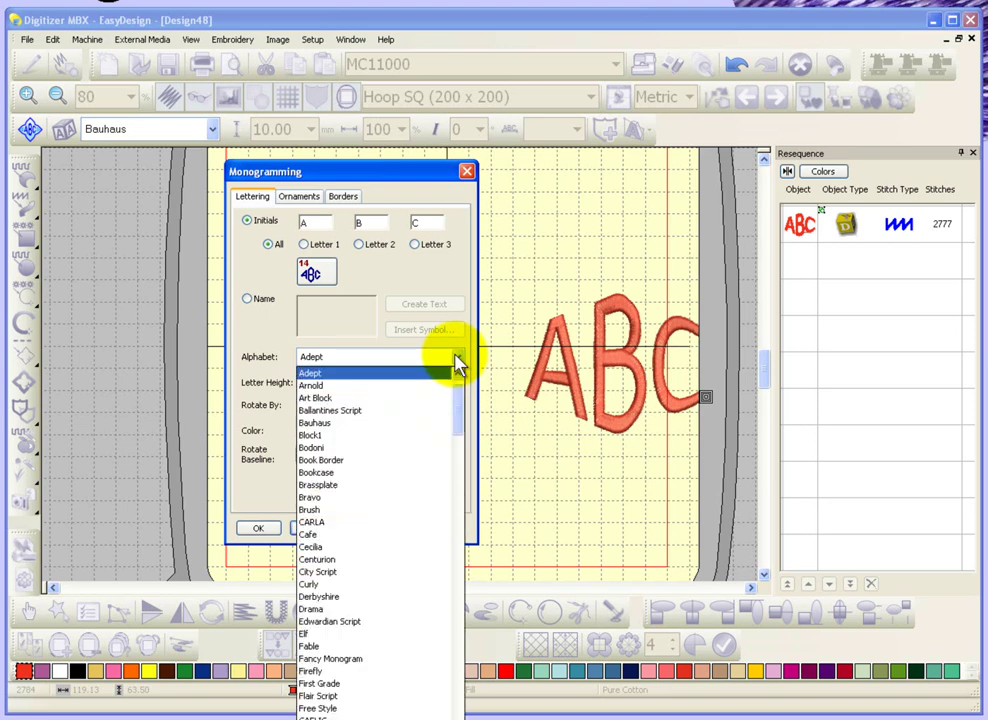
left_click(336, 399)
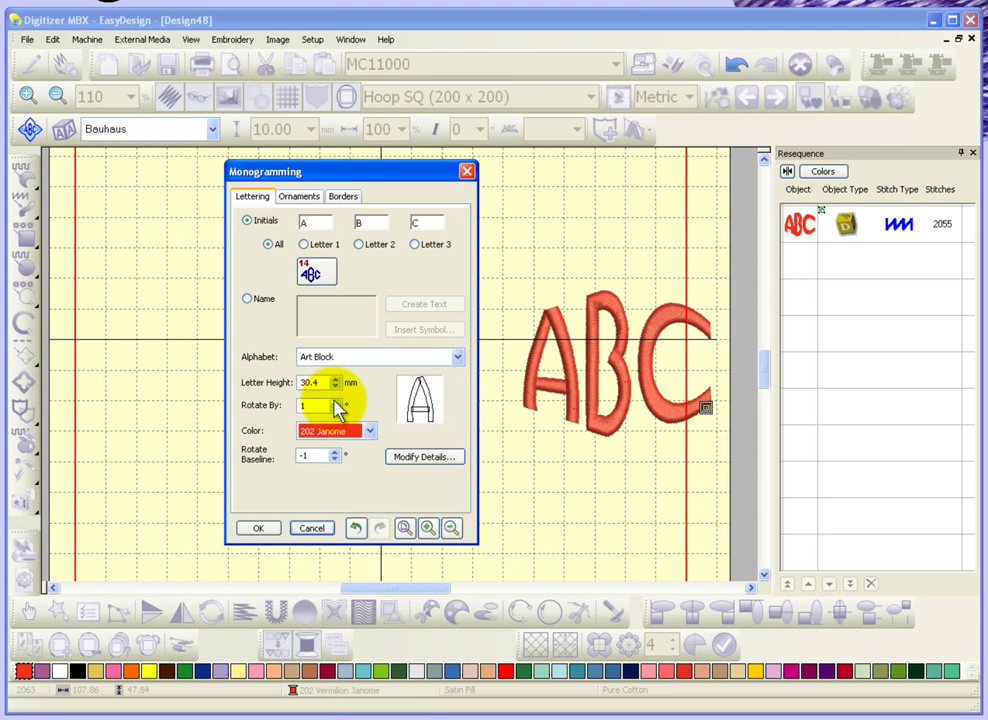
left_click(457, 357)
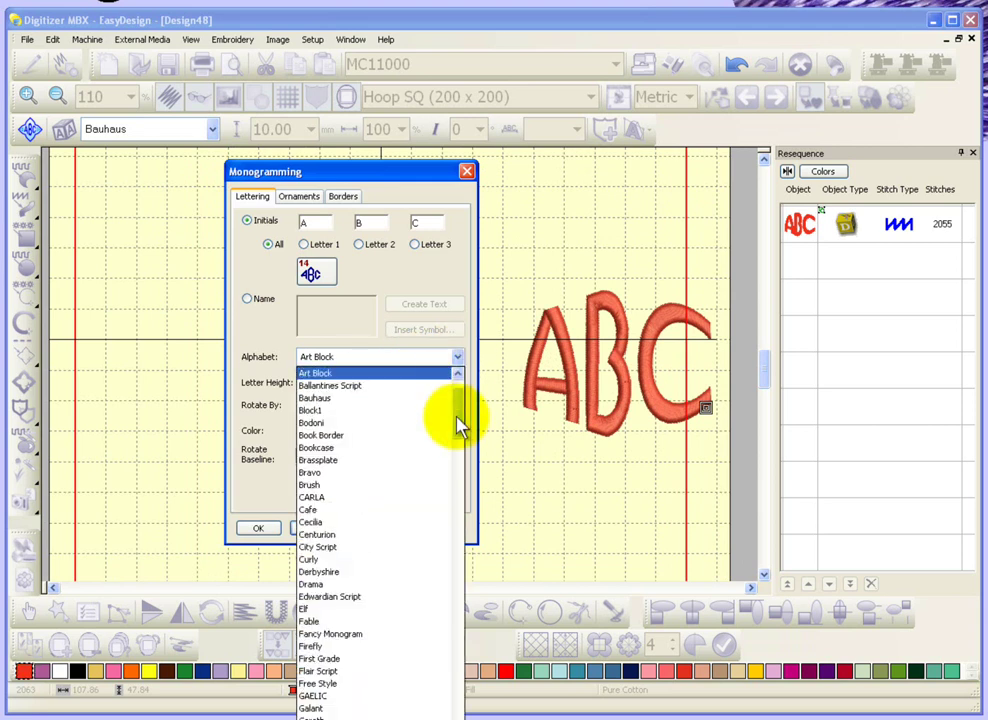
left_click(312, 423)
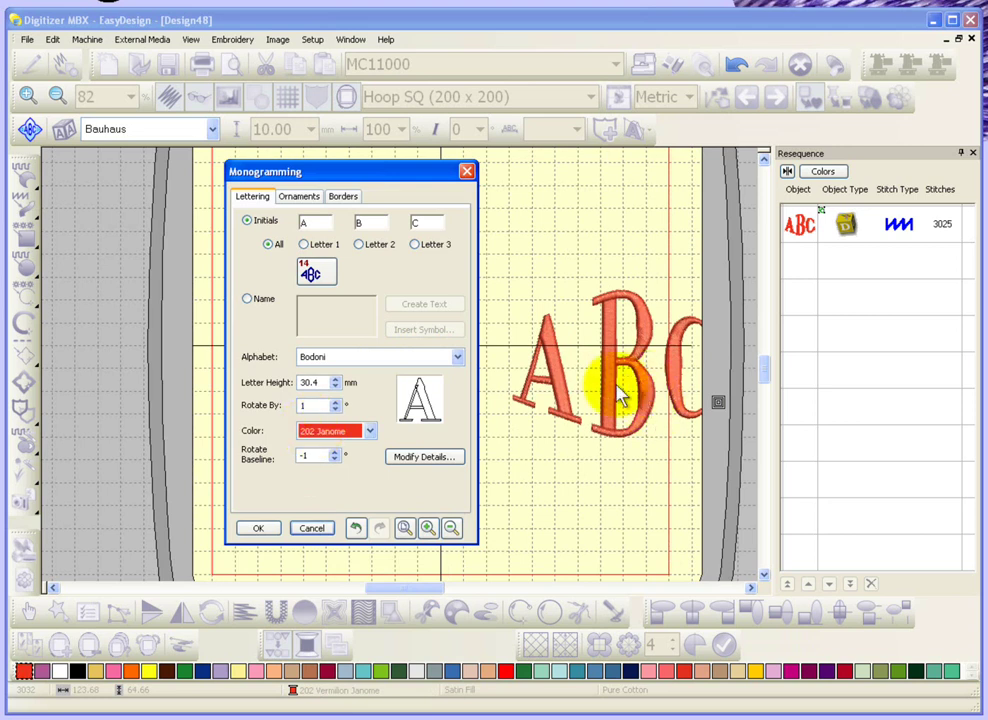
- Set Rotate By to 3° and return Rotate Baseline from -1 to 0°
left_click(337, 401)
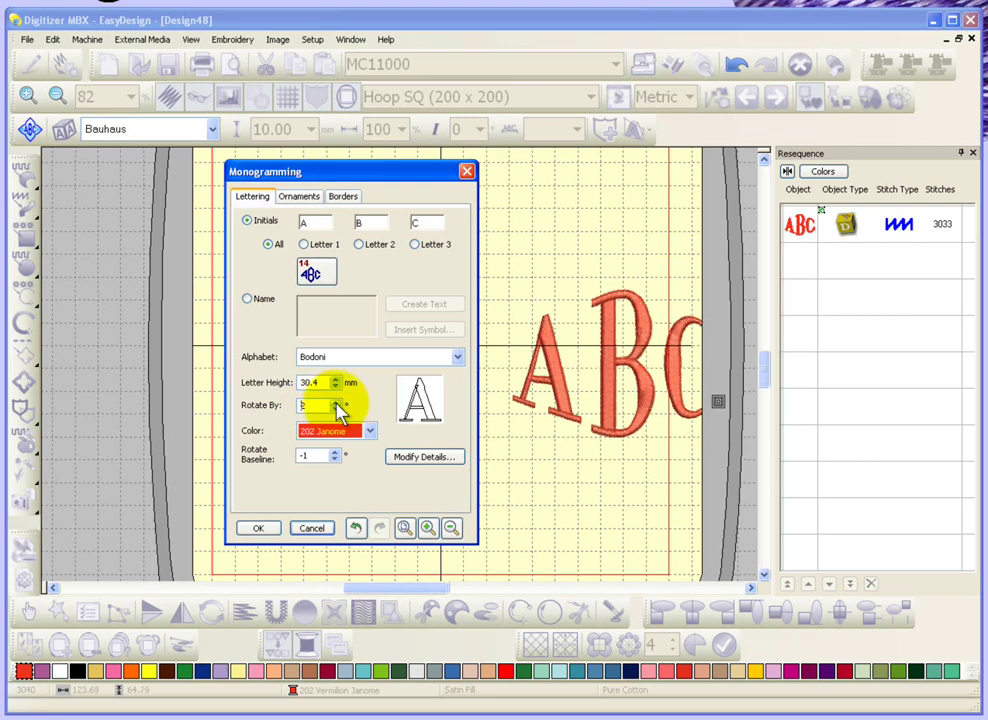
left_click(337, 402)
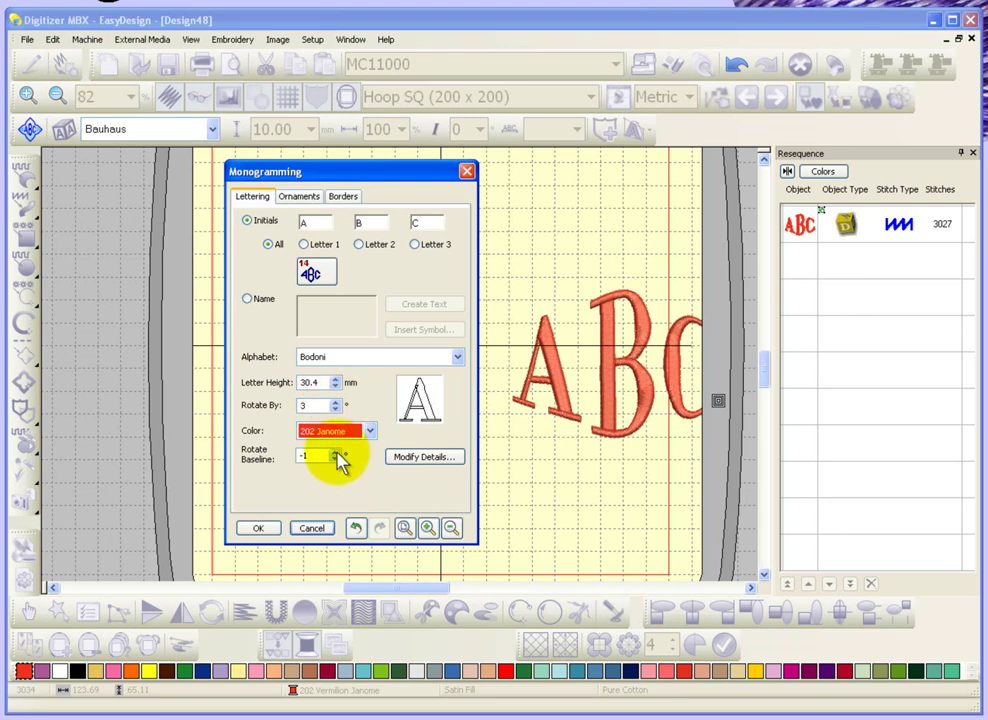
left_click(336, 452)
left_click(336, 452)
left_click(336, 459)
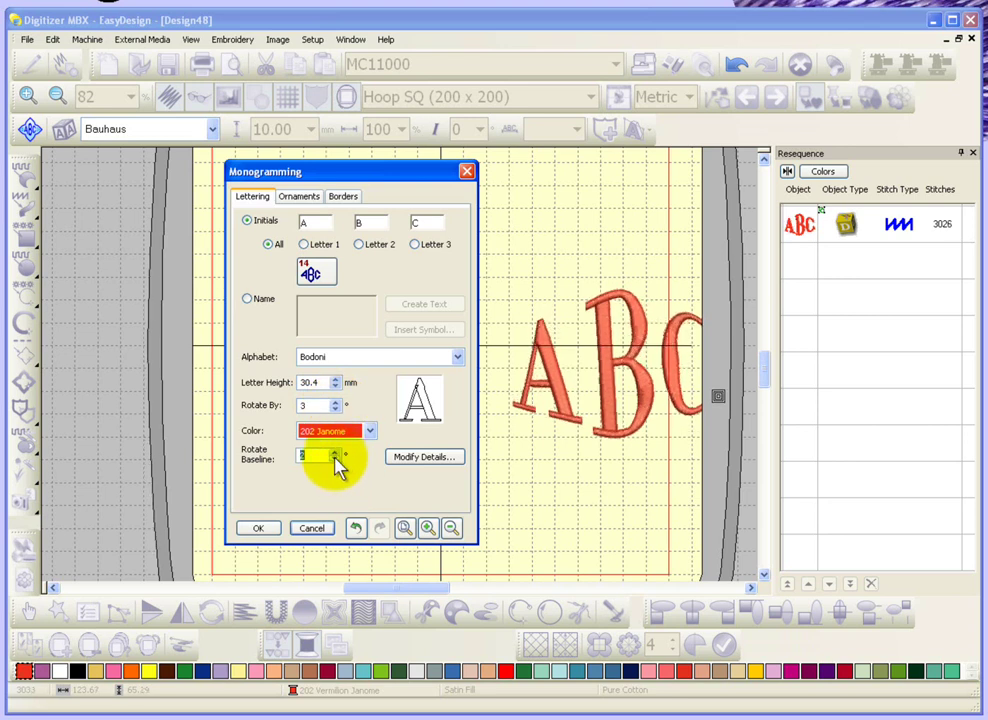
left_click(336, 459)
left_click(336, 459)
left_click(336, 459)
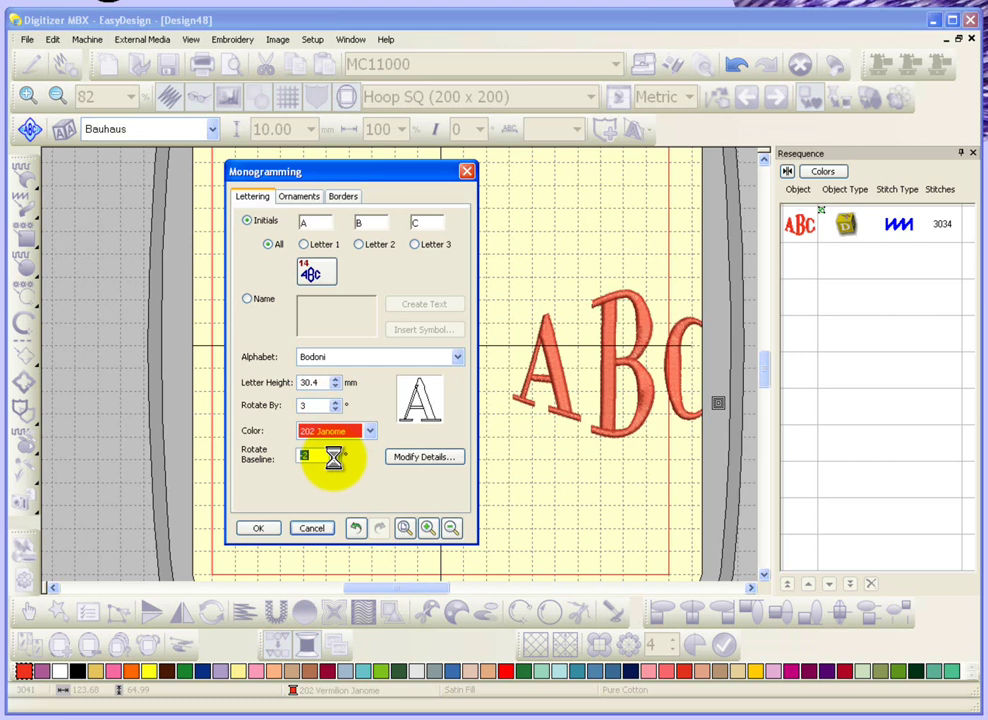
left_click(336, 459)
left_click(336, 459)
left_click(336, 459)
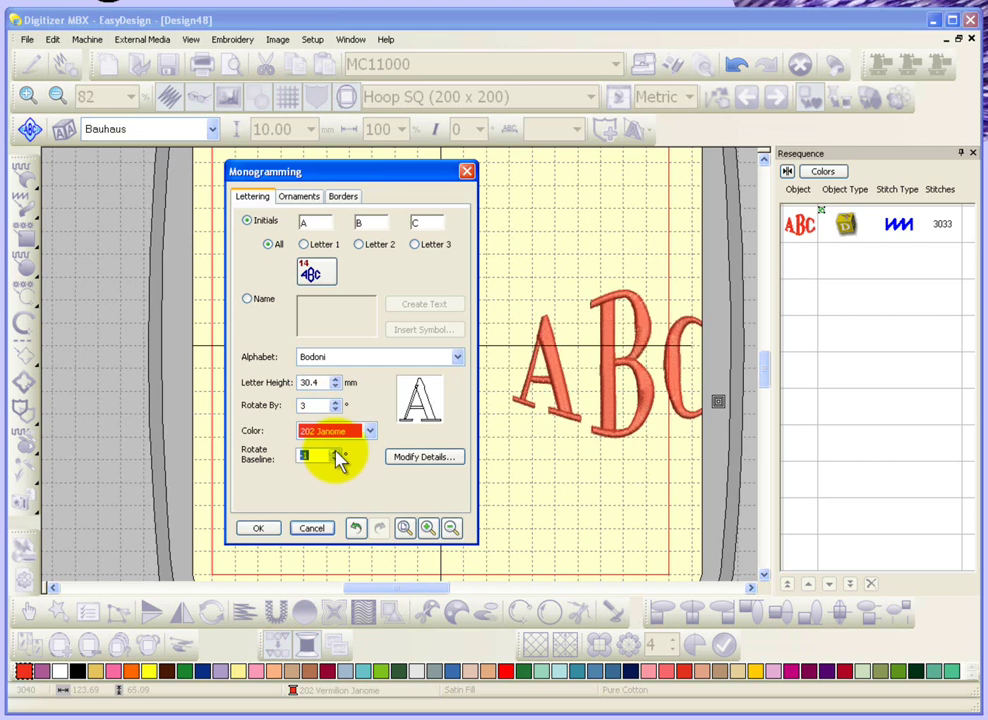
left_click(337, 459)
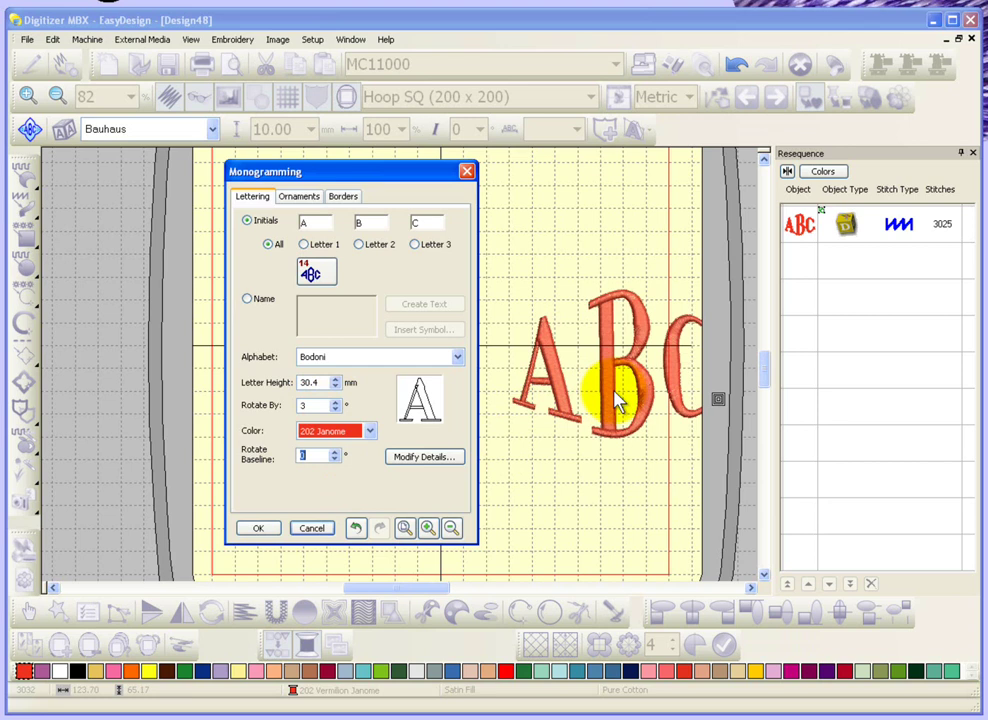
left_click(369, 431)
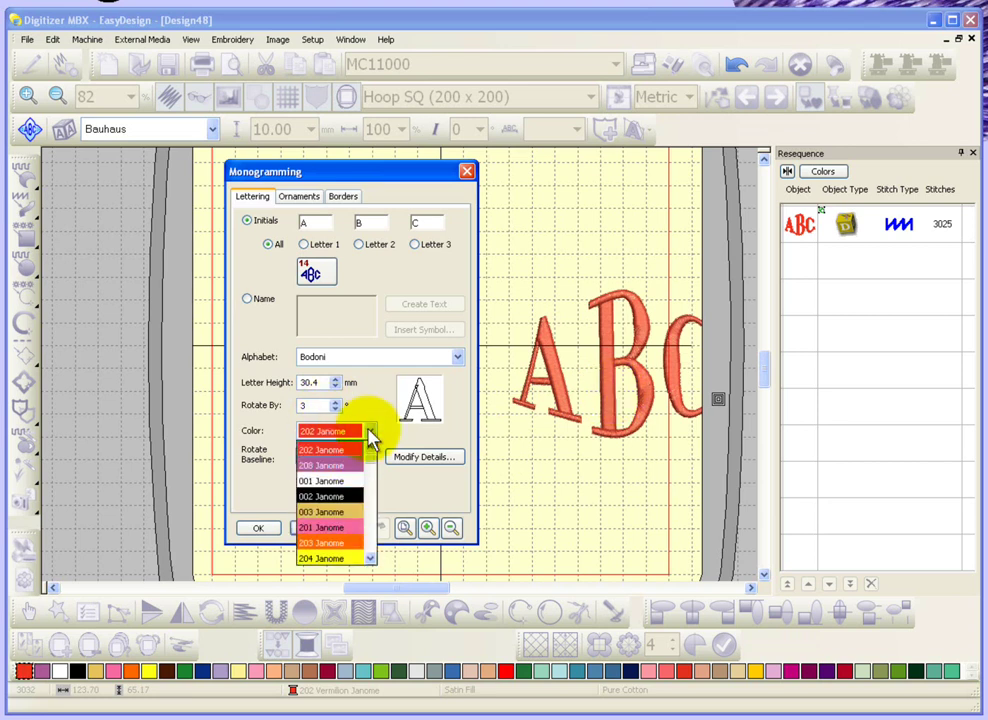
left_click(334, 466)
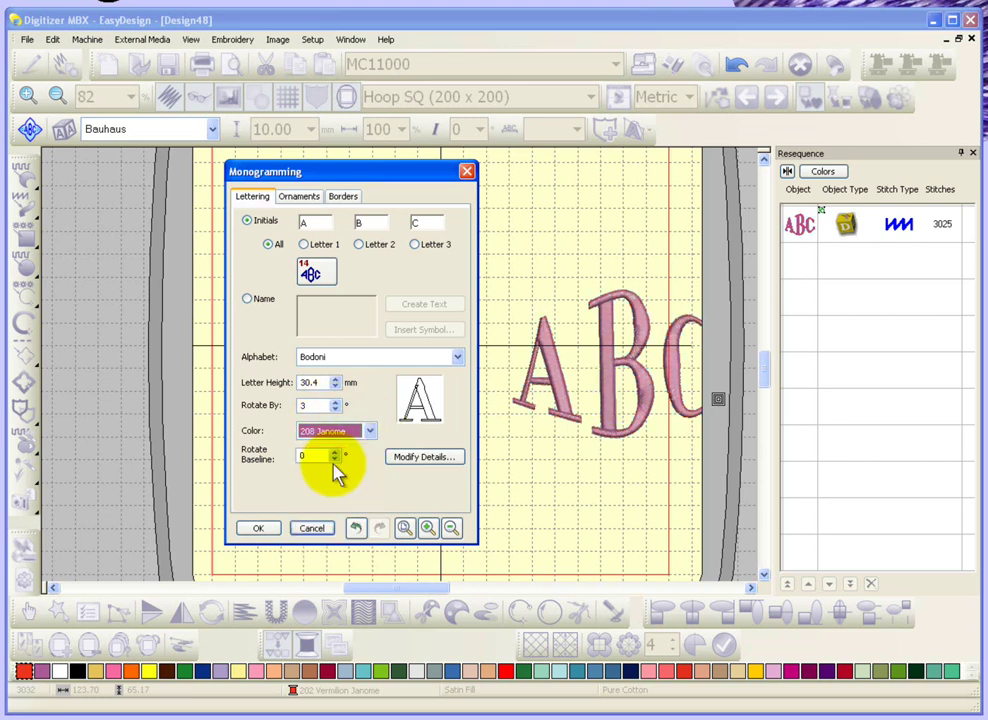
left_click(432, 460)
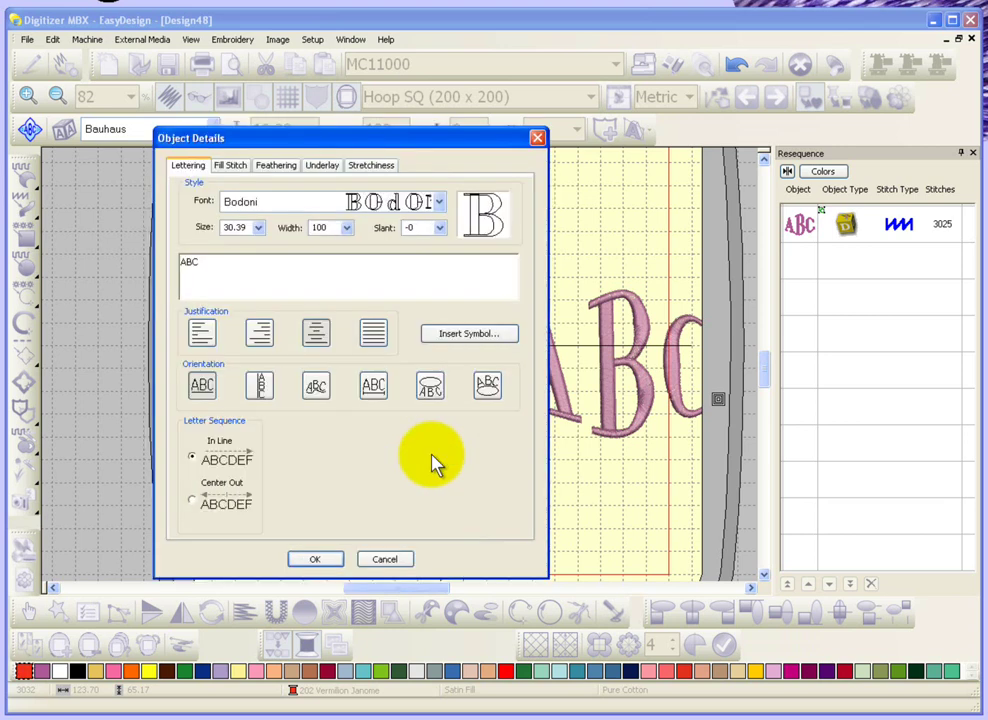
left_click(238, 170)
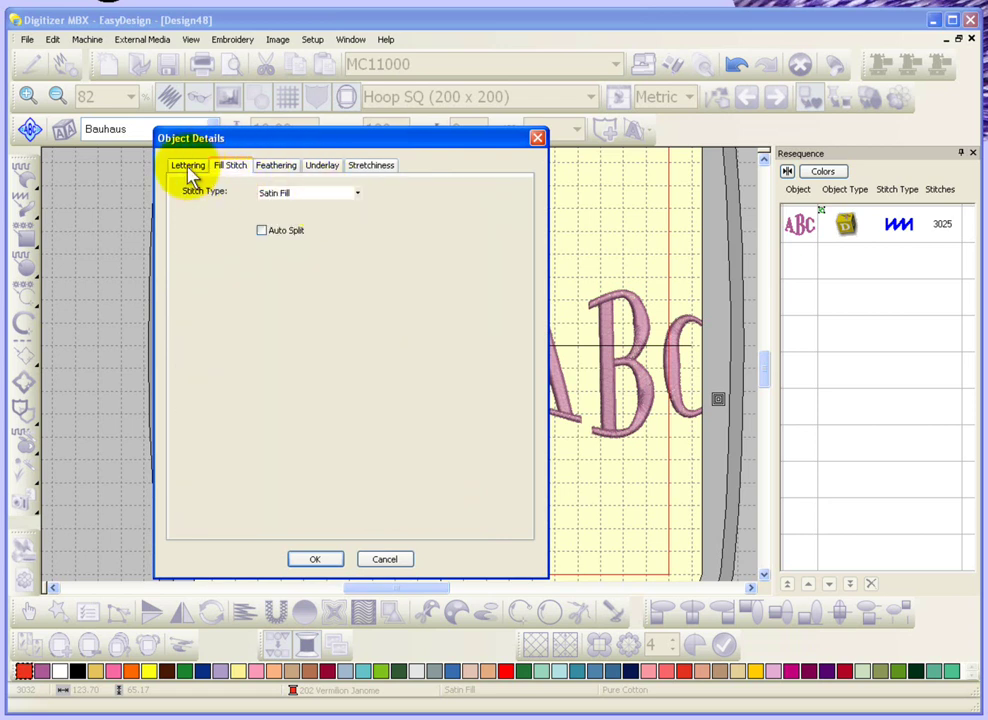
left_click(190, 175)
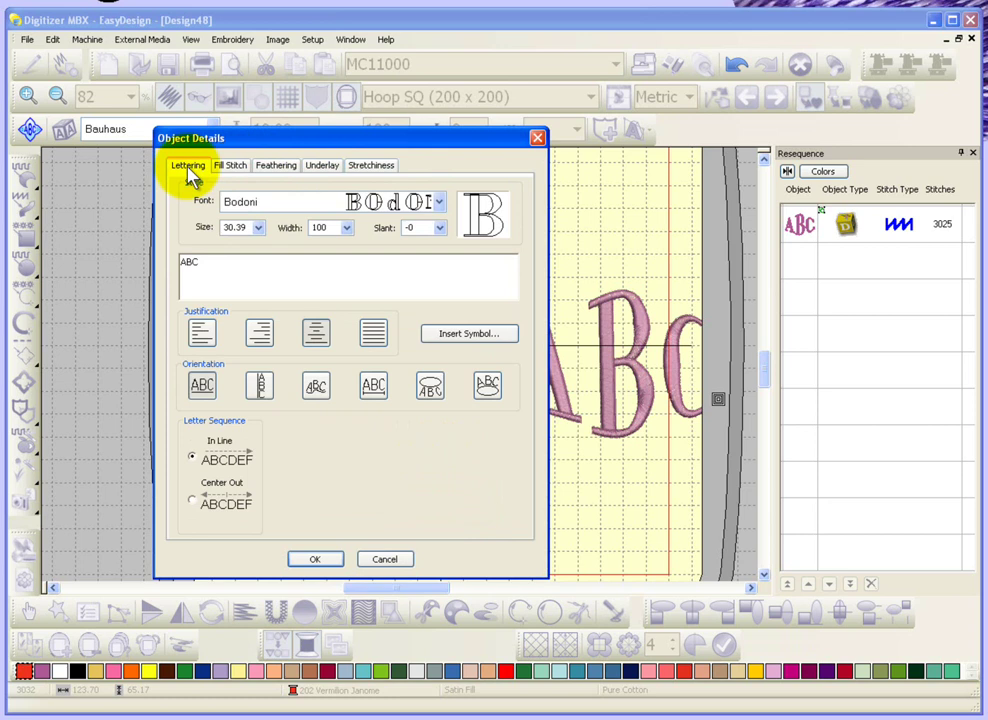
left_click(537, 138)
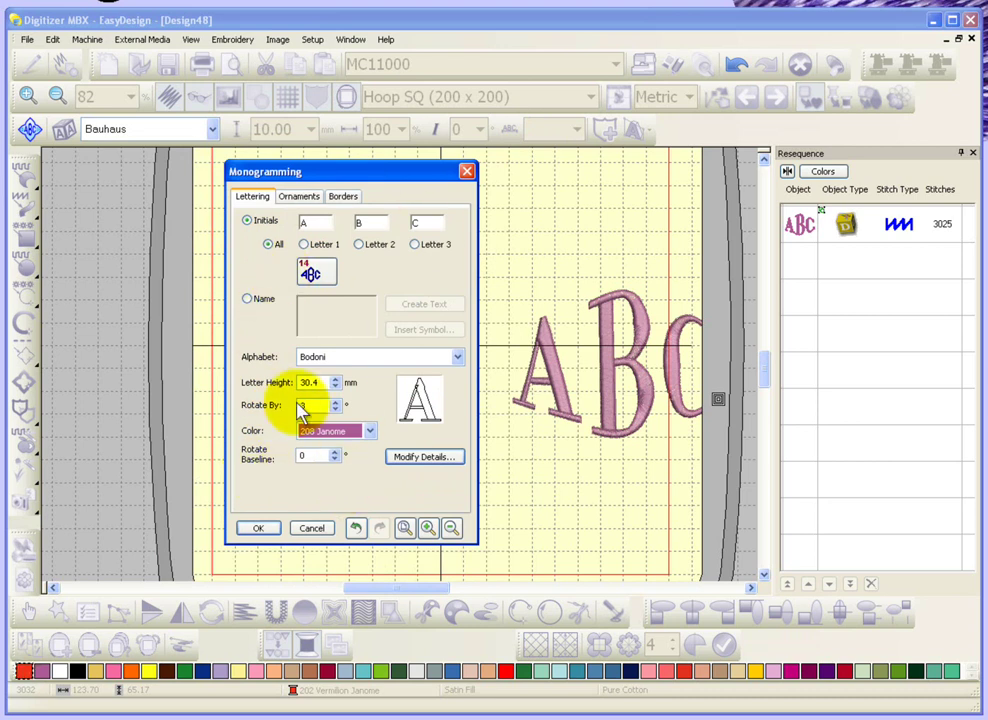
- From the Ornaments tab, open the Embroidery Gallery and select design 001
left_click(303, 200)
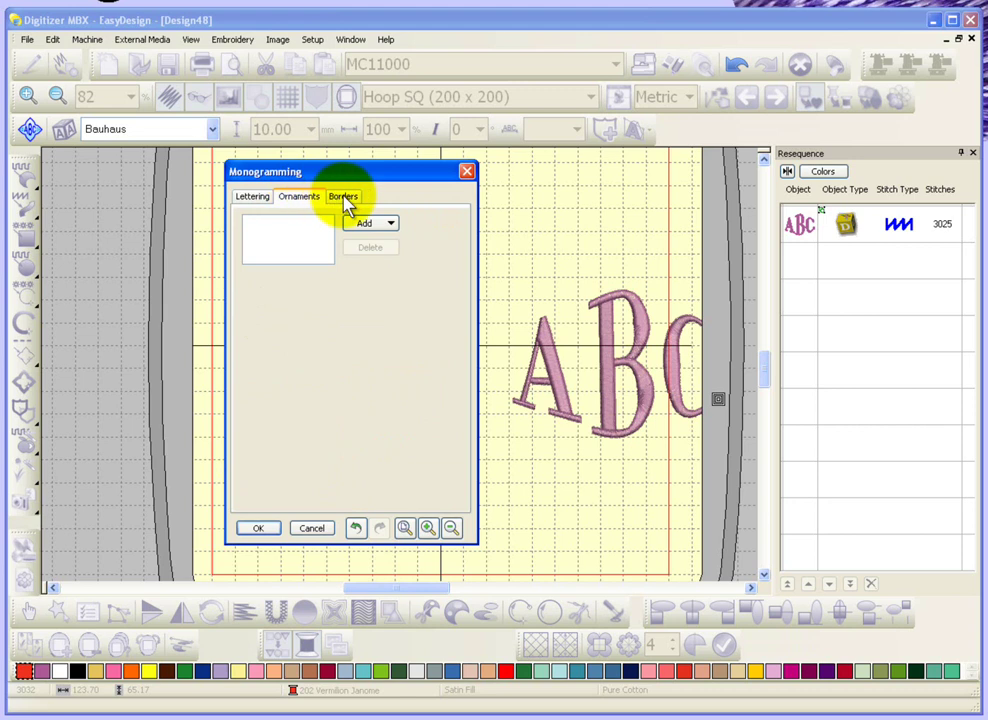
left_click(345, 201)
left_click(305, 200)
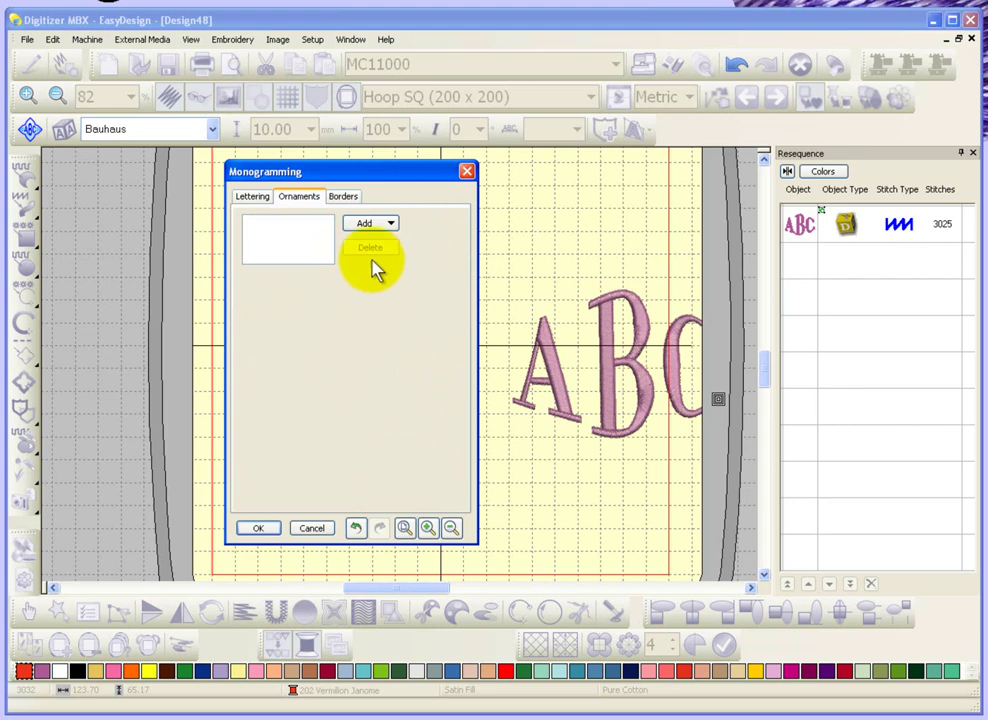
left_click(393, 226)
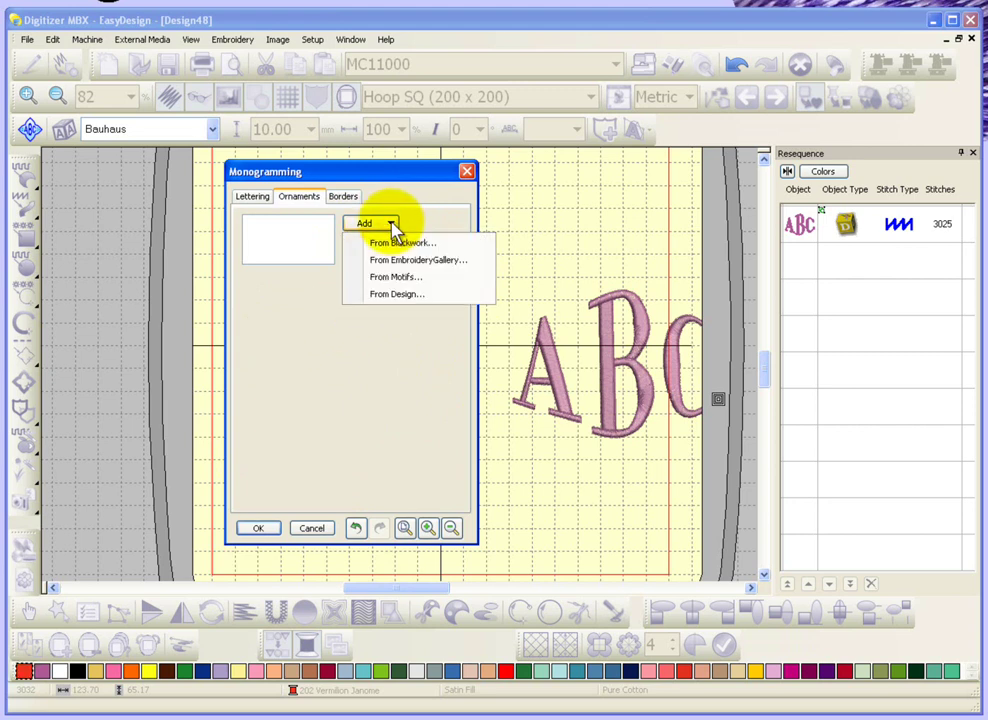
left_click(456, 262)
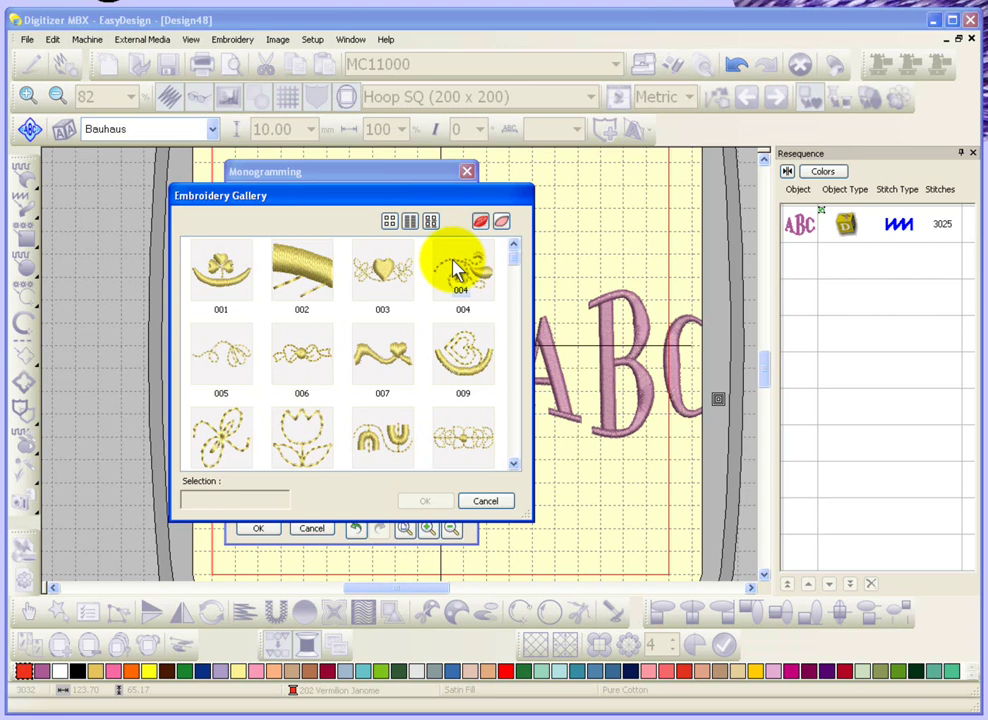
left_click(220, 268)
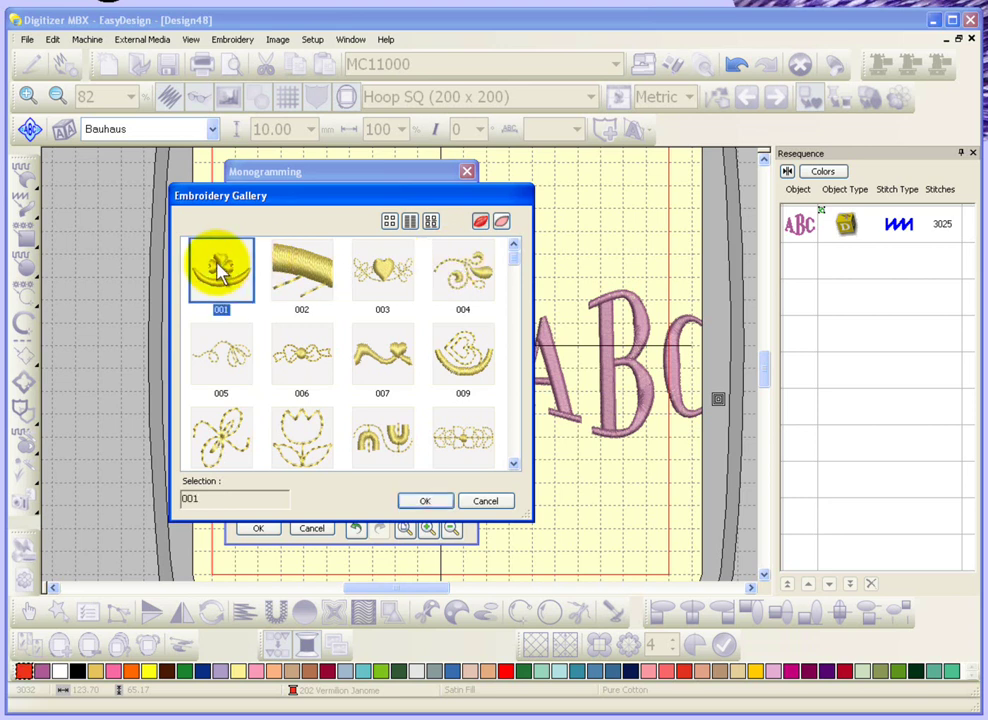
- Place ornament 001 above the B at 2.0 mm from the lettering
left_click(426, 501)
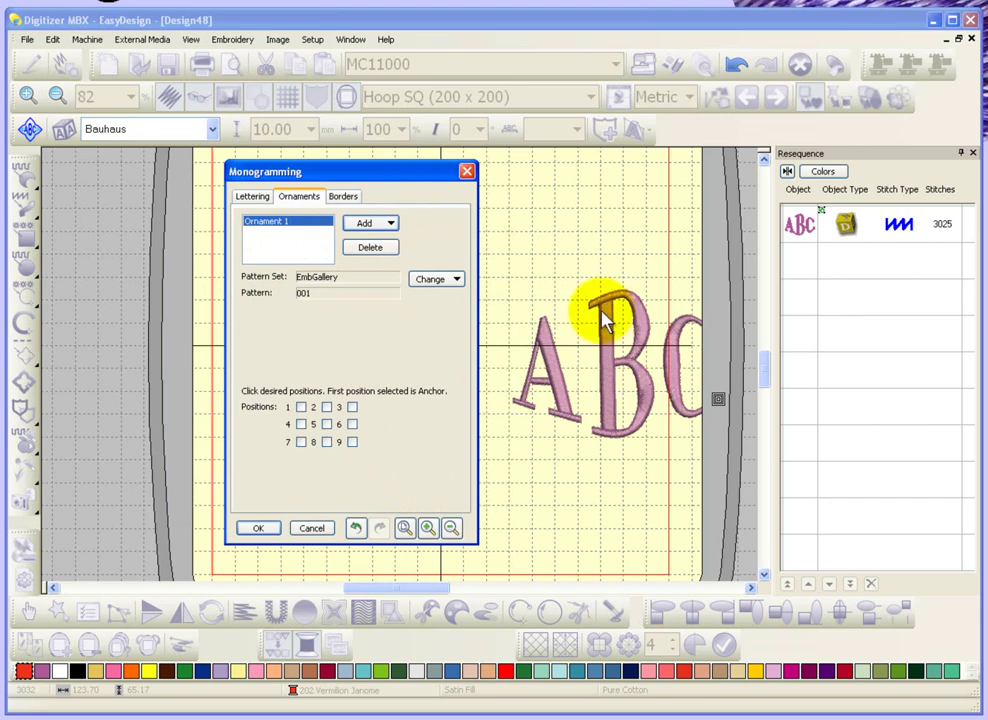
left_click(327, 408)
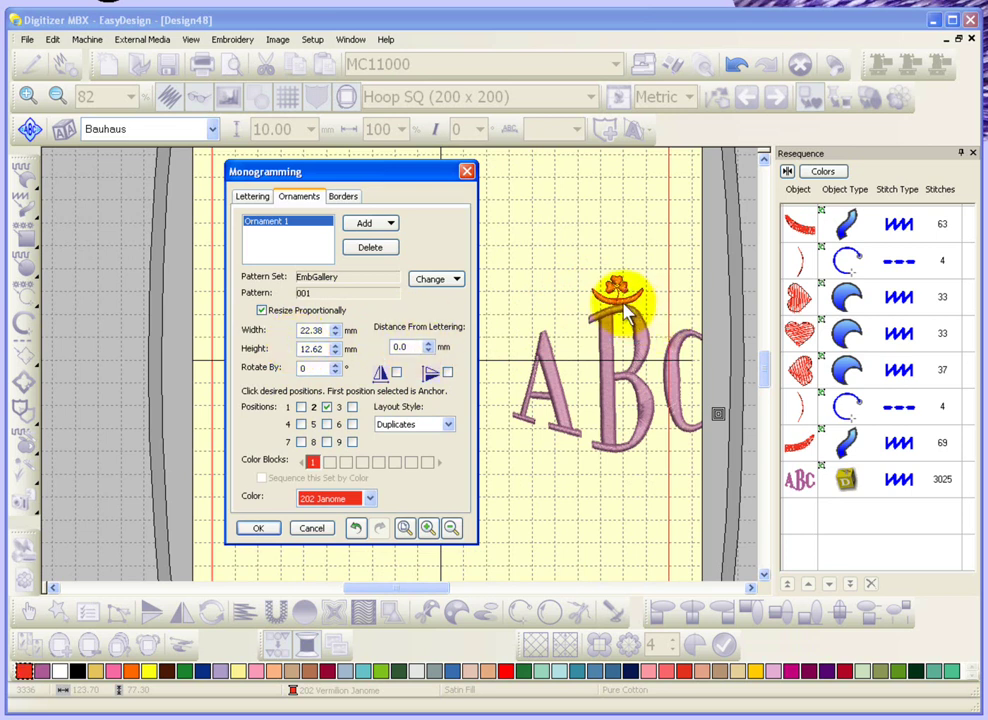
double_click(428, 346)
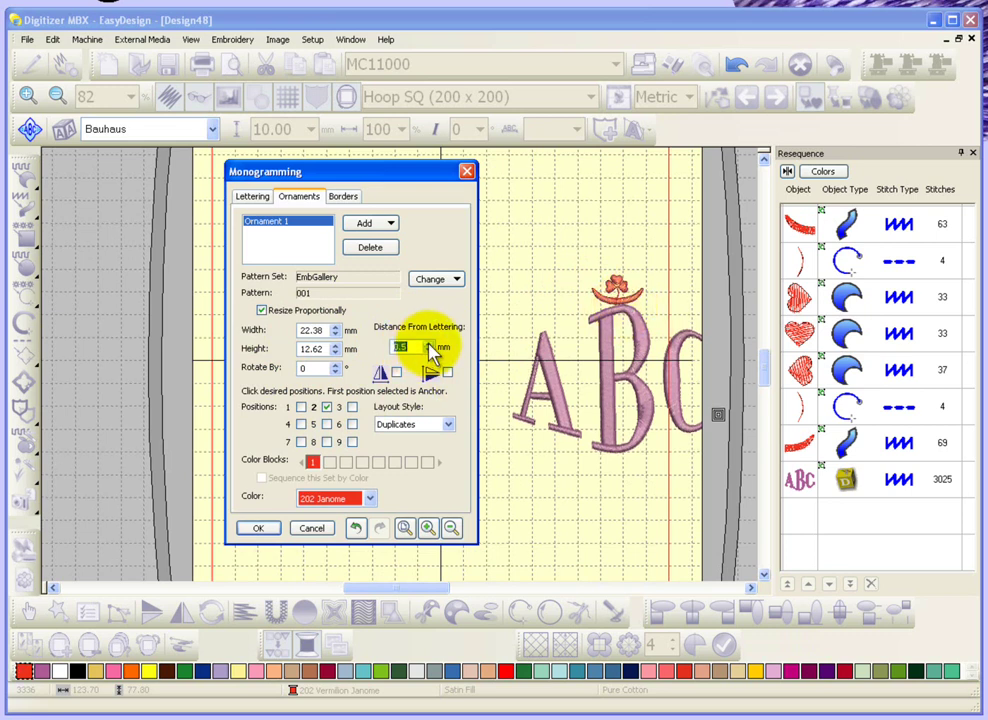
type("2")
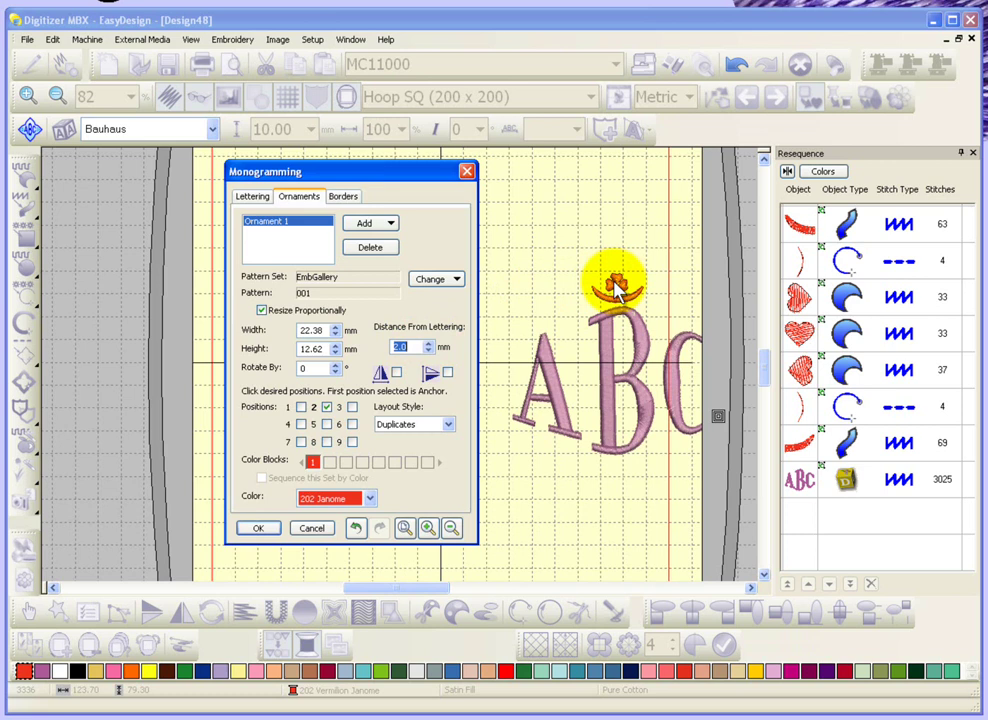
- Add shamrock ornaments below, left and right of the monogram (positions 8, 4, 6)
left_click(327, 441)
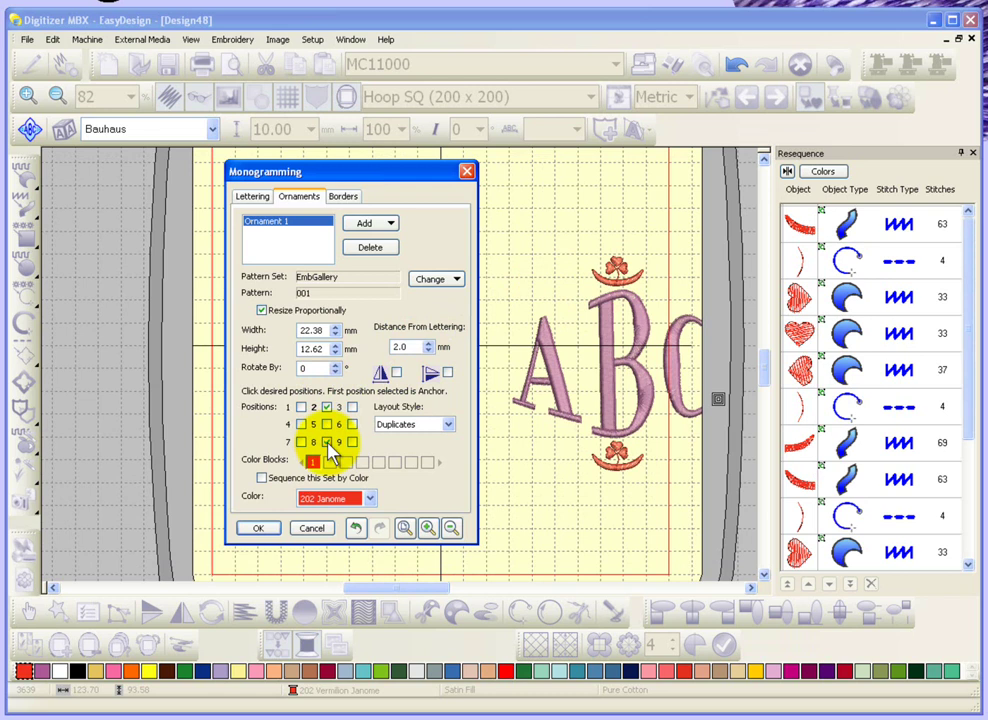
left_click(301, 424)
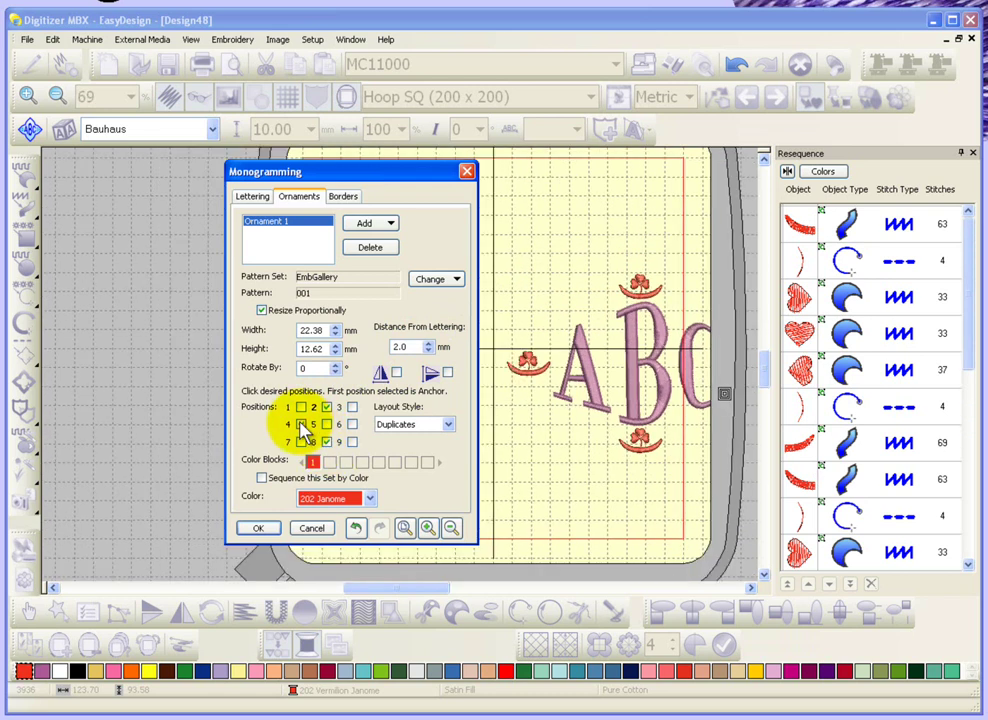
left_click(352, 424)
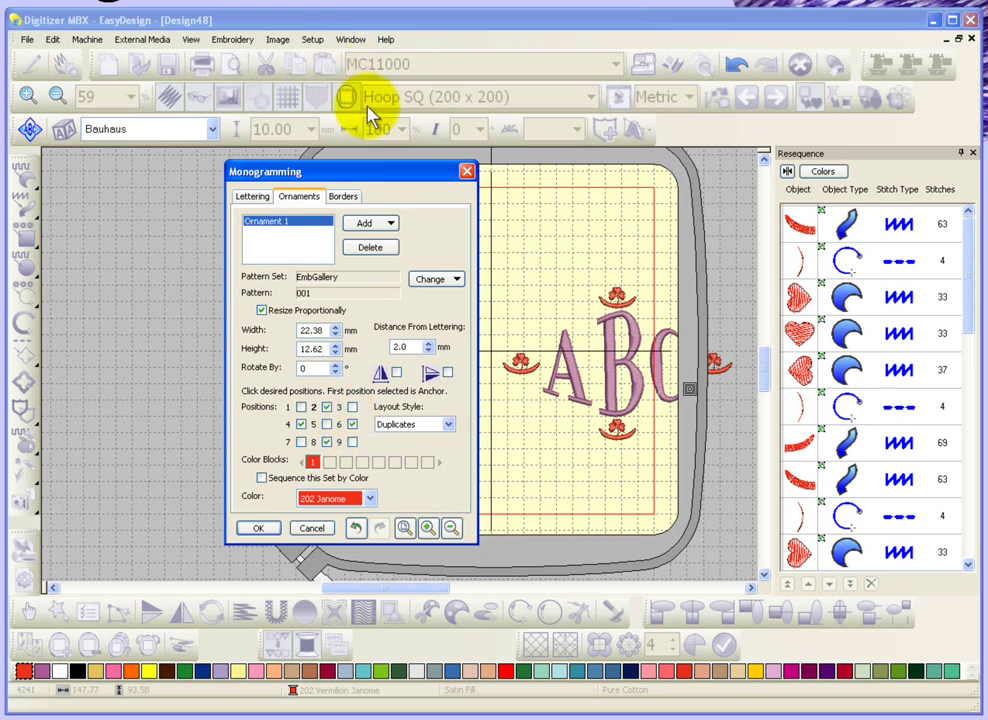
- Apply the monogram, hide the hoop, and reopen the monogram for editing
left_click(467, 172)
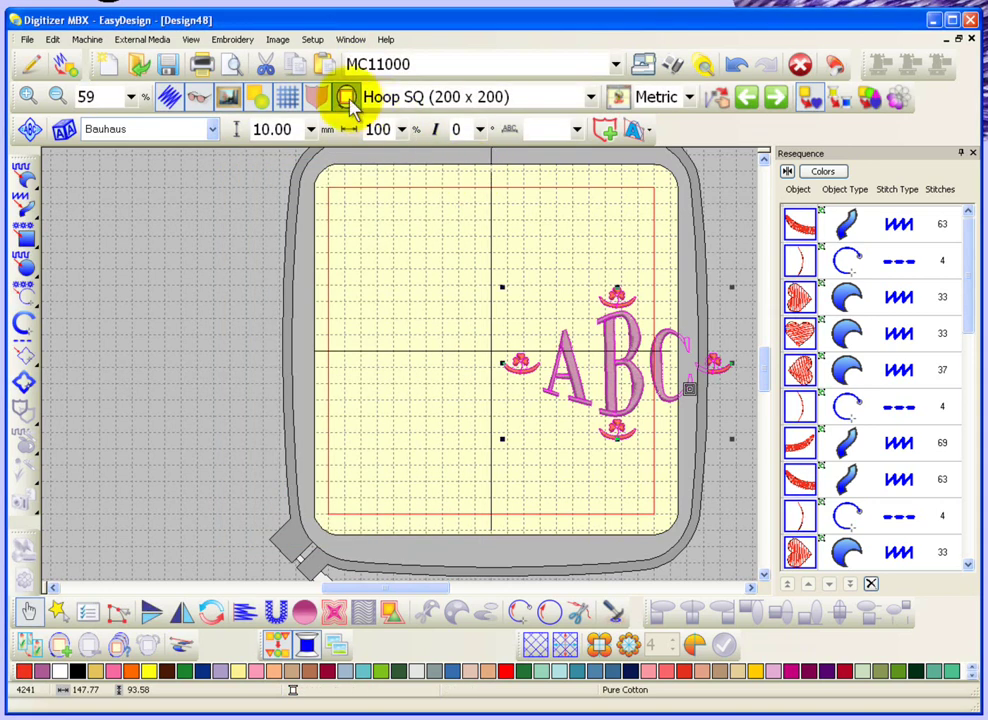
left_click(346, 96)
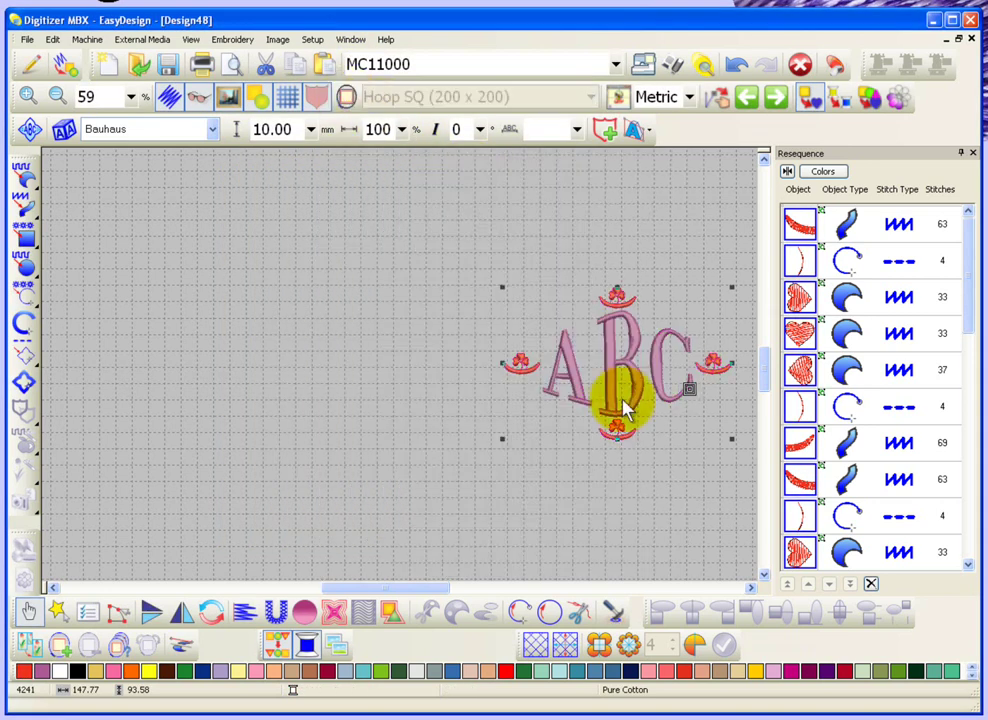
double_click(640, 338)
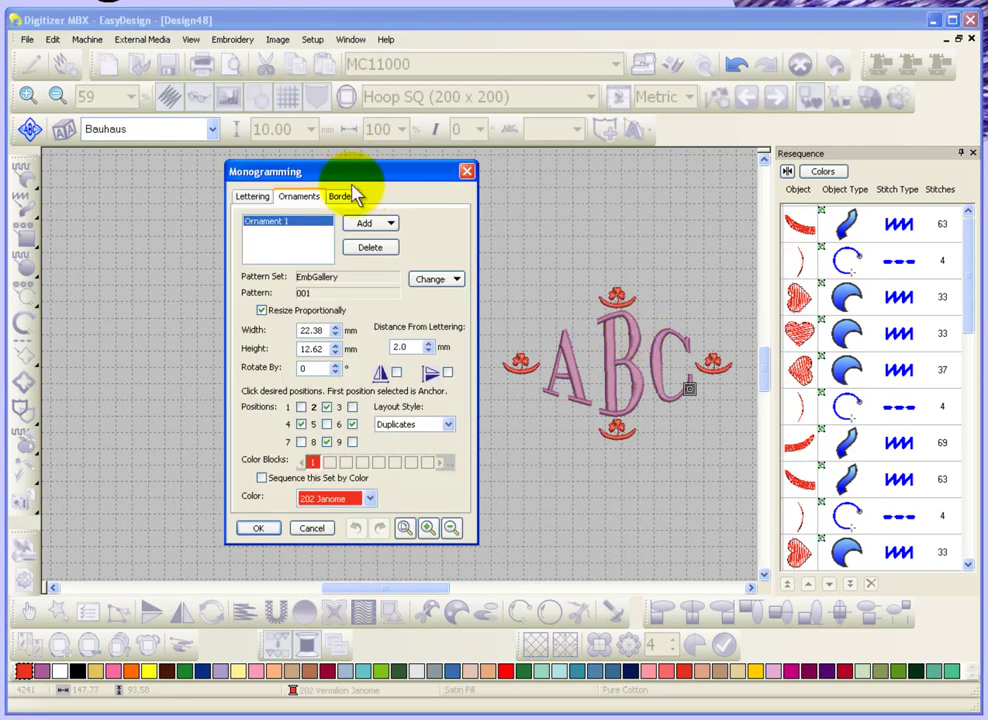
- Set the ornament Layout Style to Mirrors, after briefly trying Cycle
left_click(352, 425)
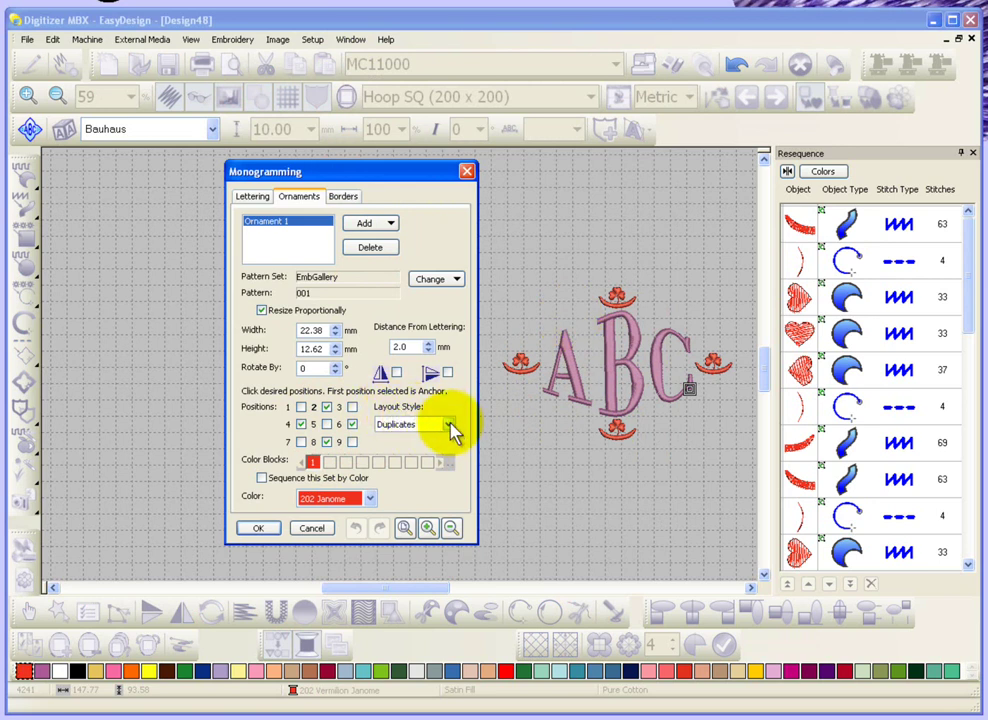
left_click(450, 428)
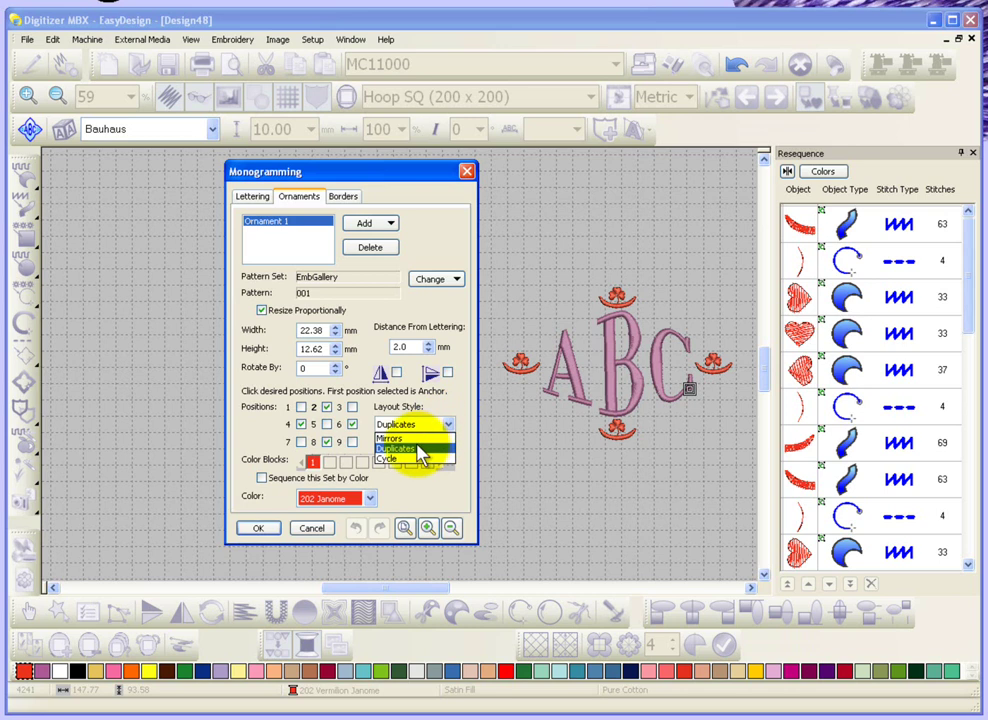
left_click(406, 439)
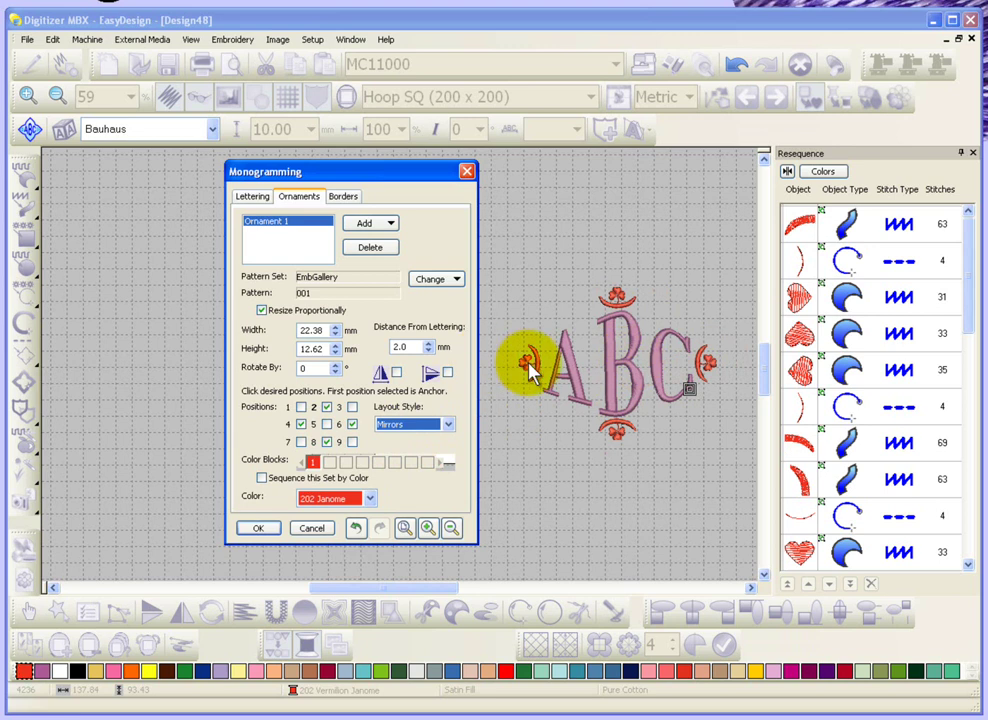
left_click(448, 425)
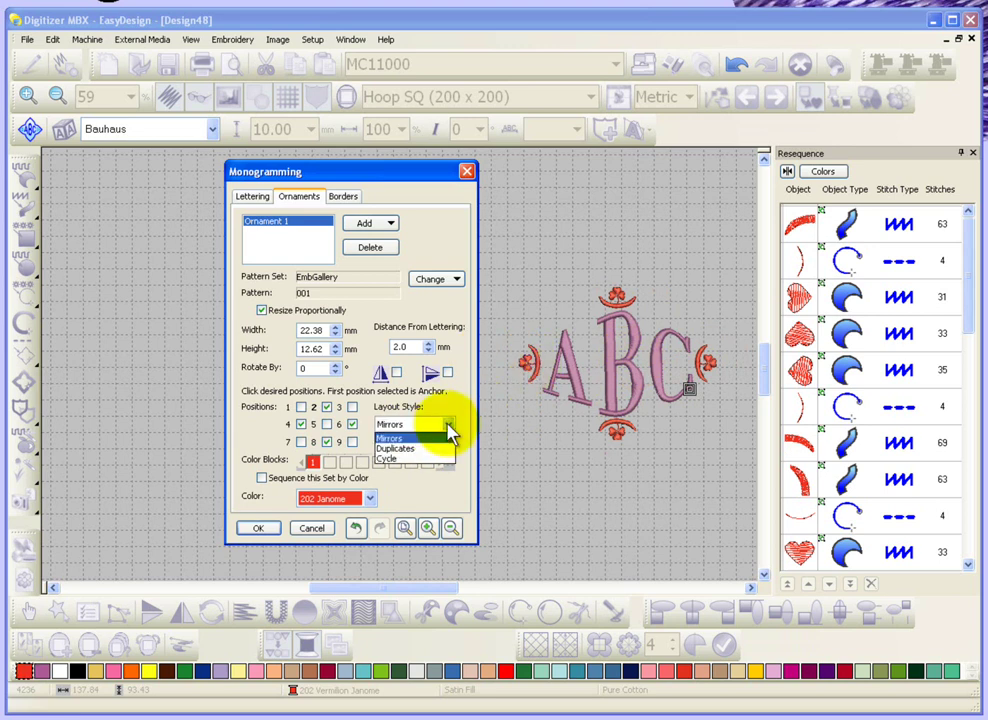
left_click(406, 461)
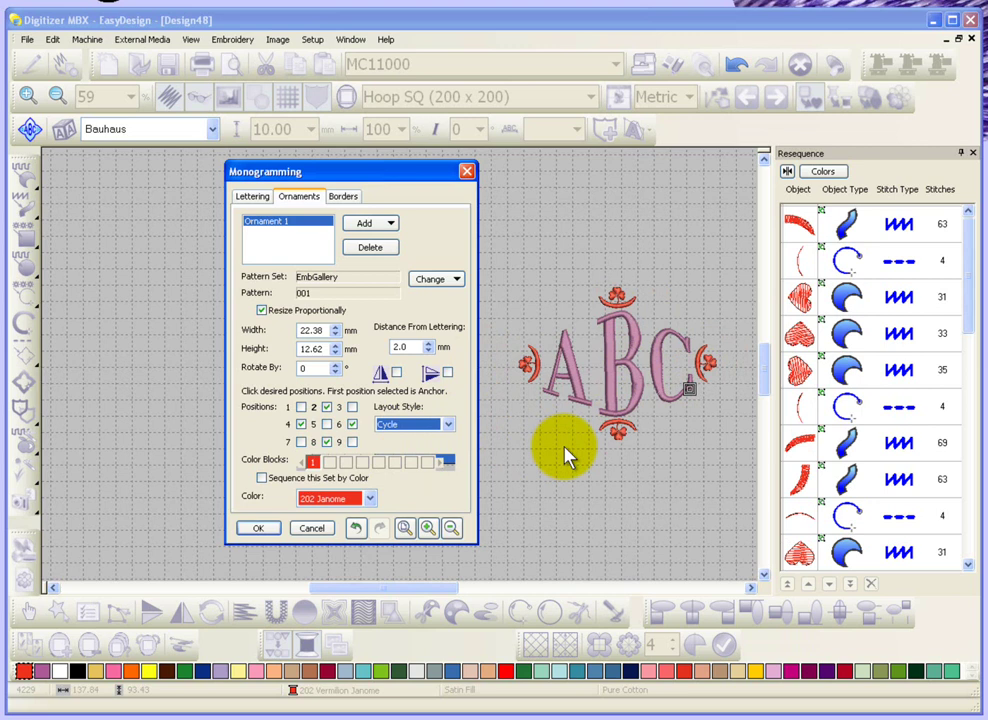
left_click(449, 425)
left_click(414, 438)
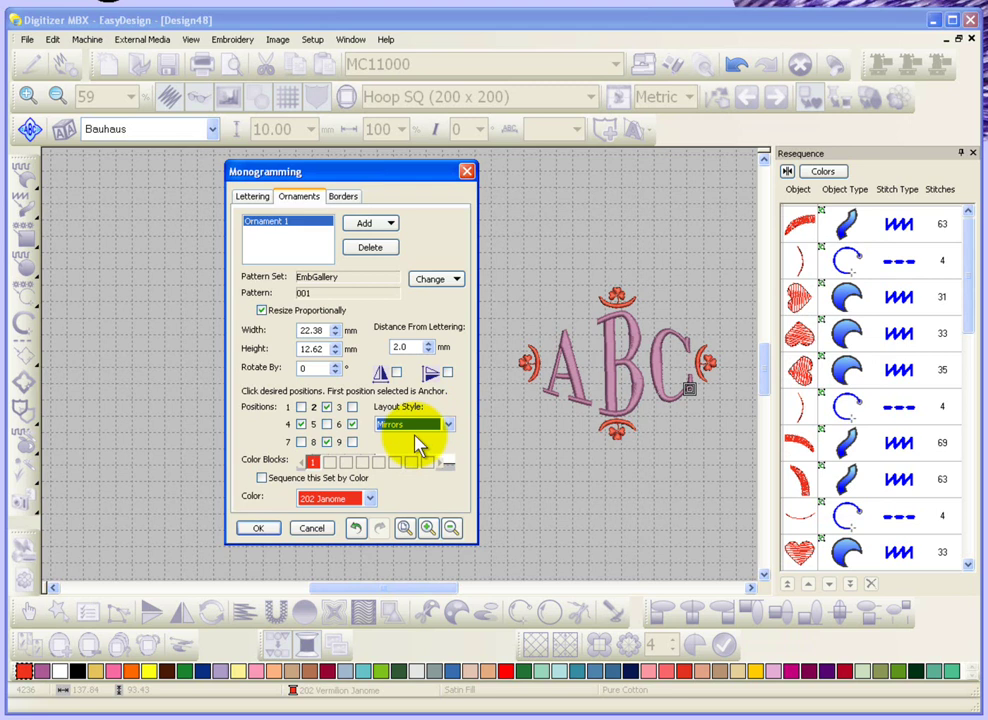
- Toggle the mirror checkboxes to test flipping the side ornaments, leaving them unchanged
left_click(397, 376)
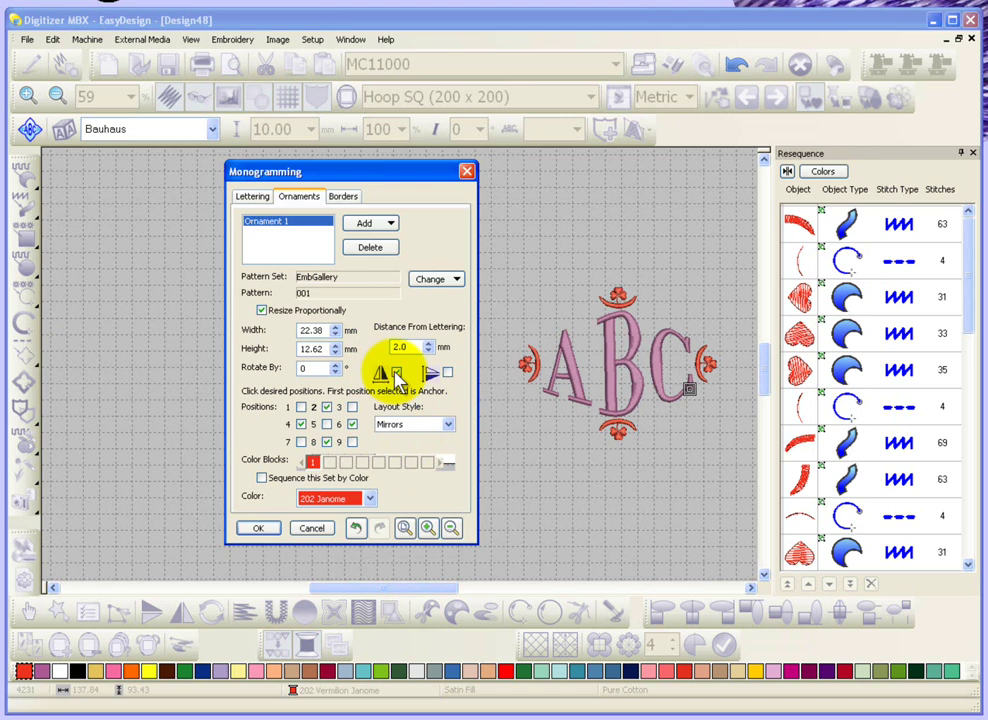
left_click(447, 372)
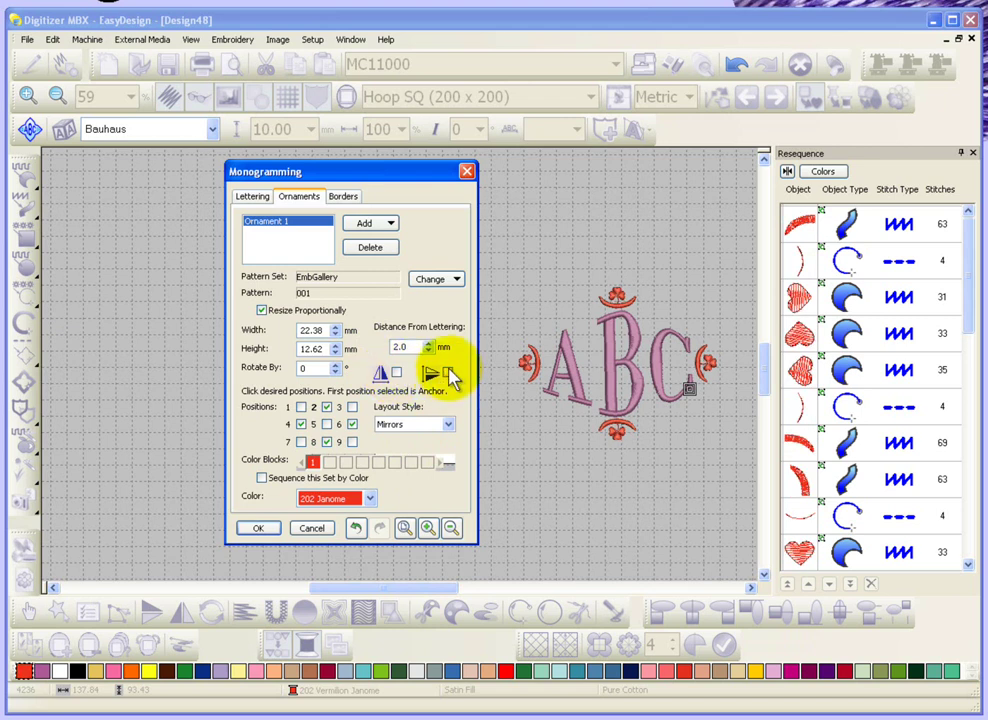
left_click(449, 373)
left_click(449, 373)
left_click(449, 373)
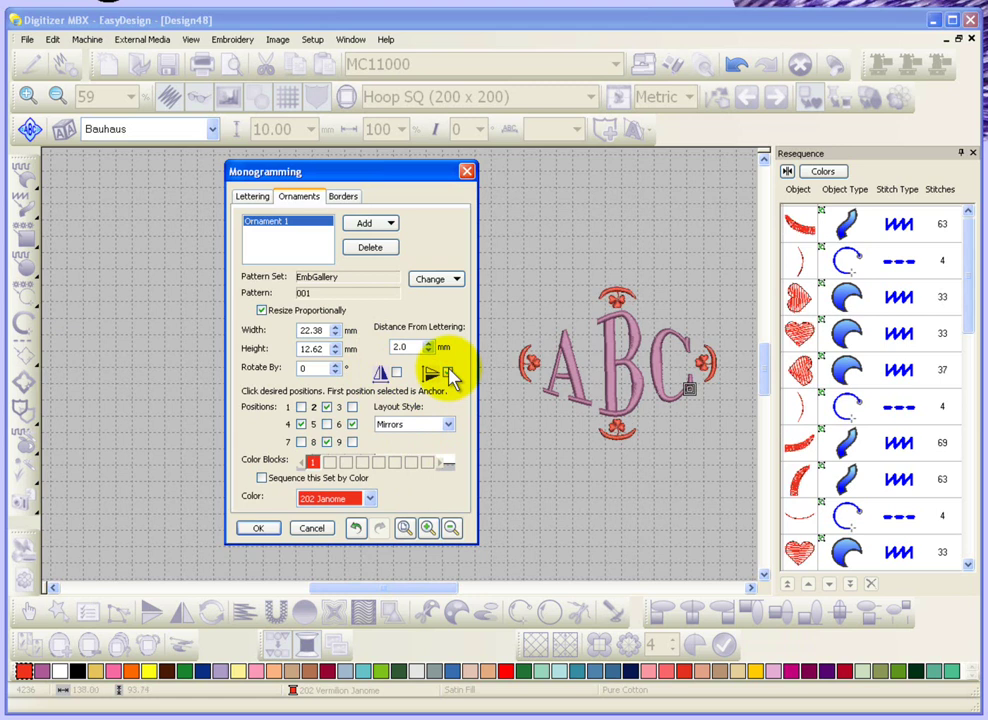
left_click(449, 373)
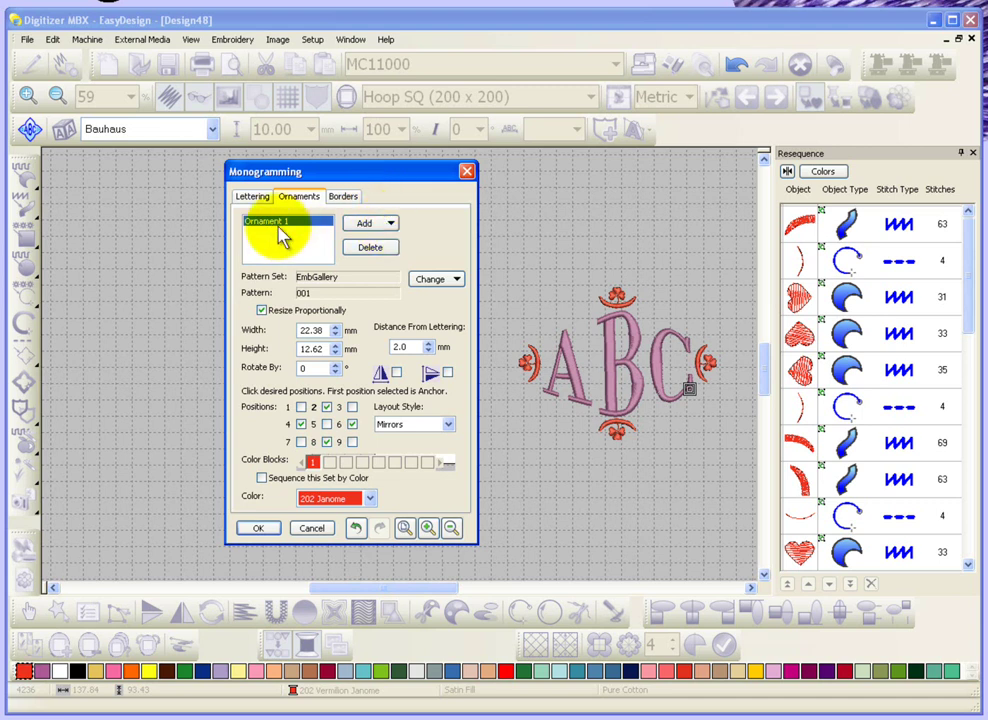
- Add Embroidery Gallery pattern 009 as a second monogram ornament
left_click(392, 226)
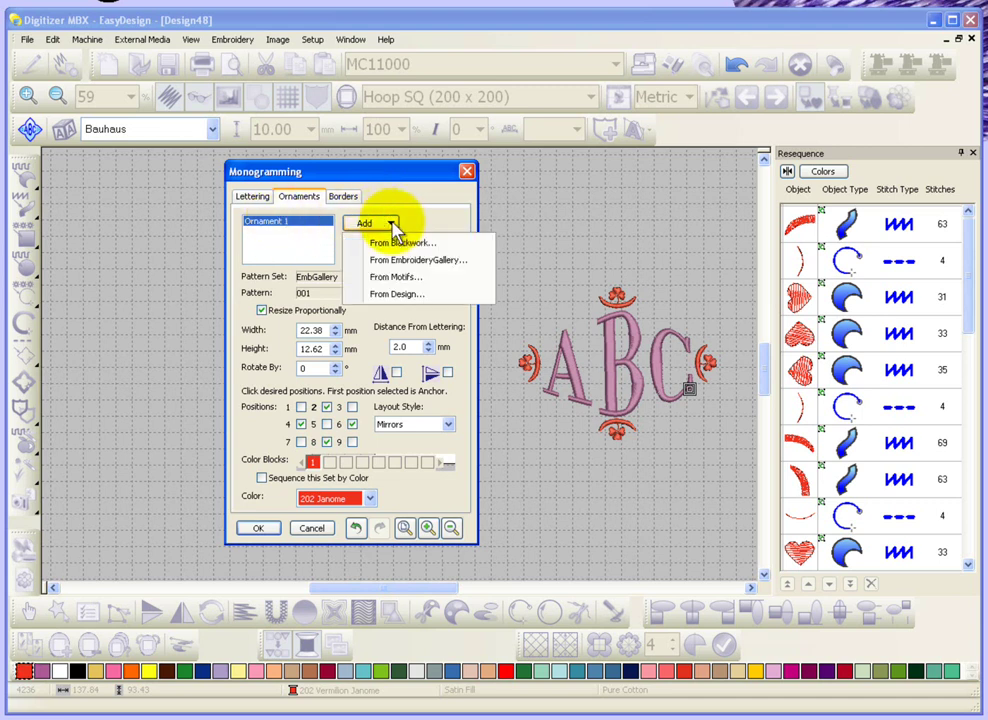
left_click(388, 259)
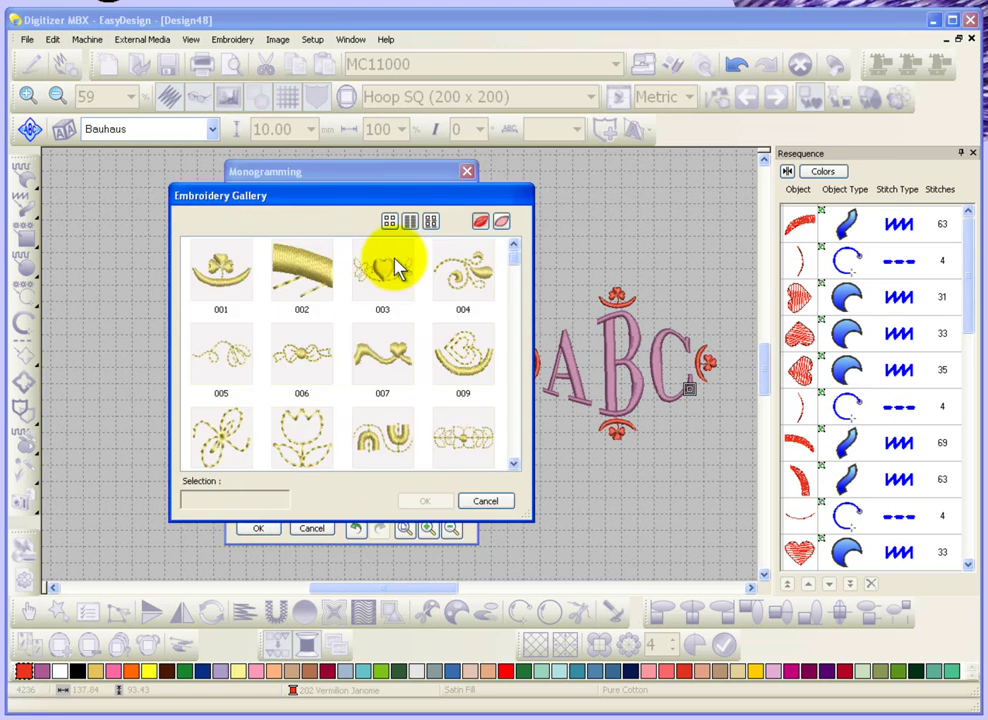
left_click(463, 355)
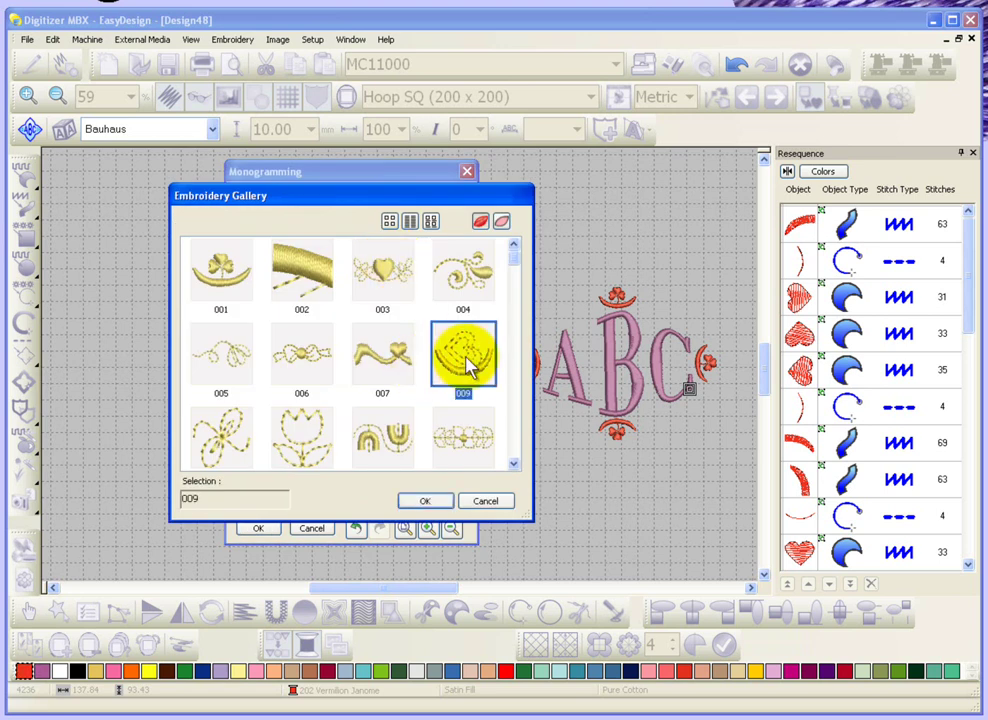
left_click(427, 502)
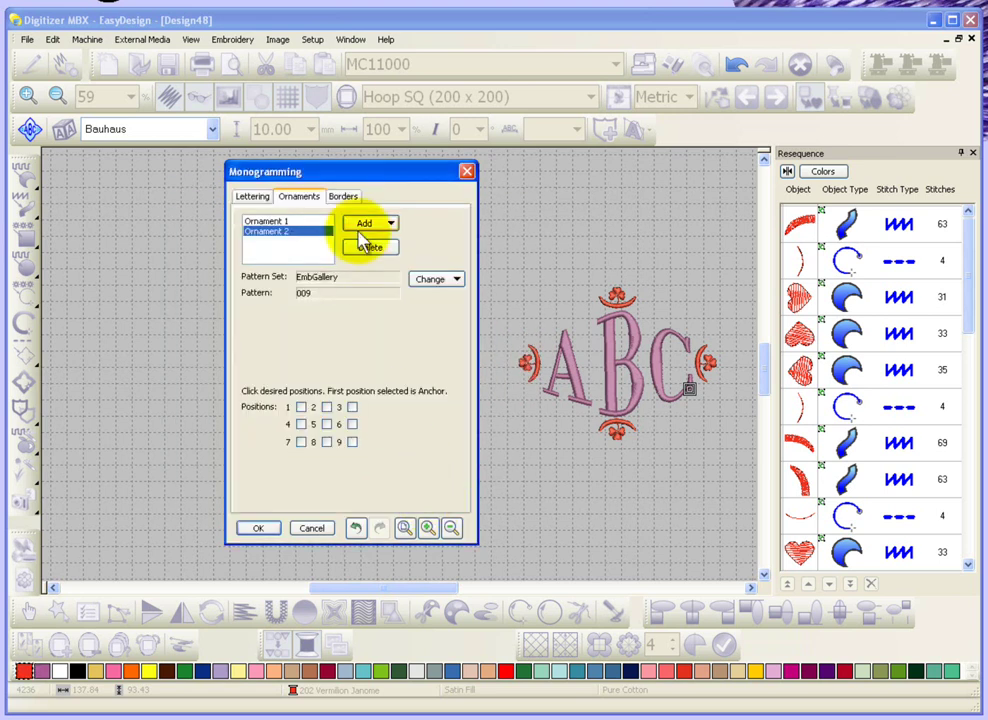
- Place ornament 009 at all four corners of the monogram (positions 3, 7, 1, 9)
left_click(352, 441)
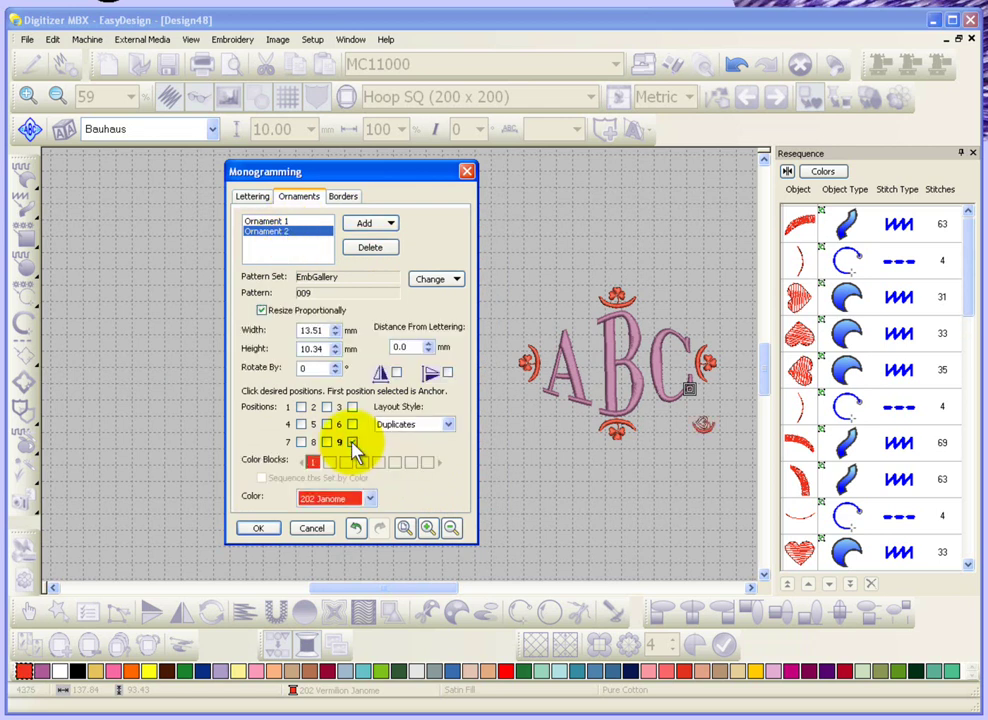
left_click(301, 407)
left_click(301, 441)
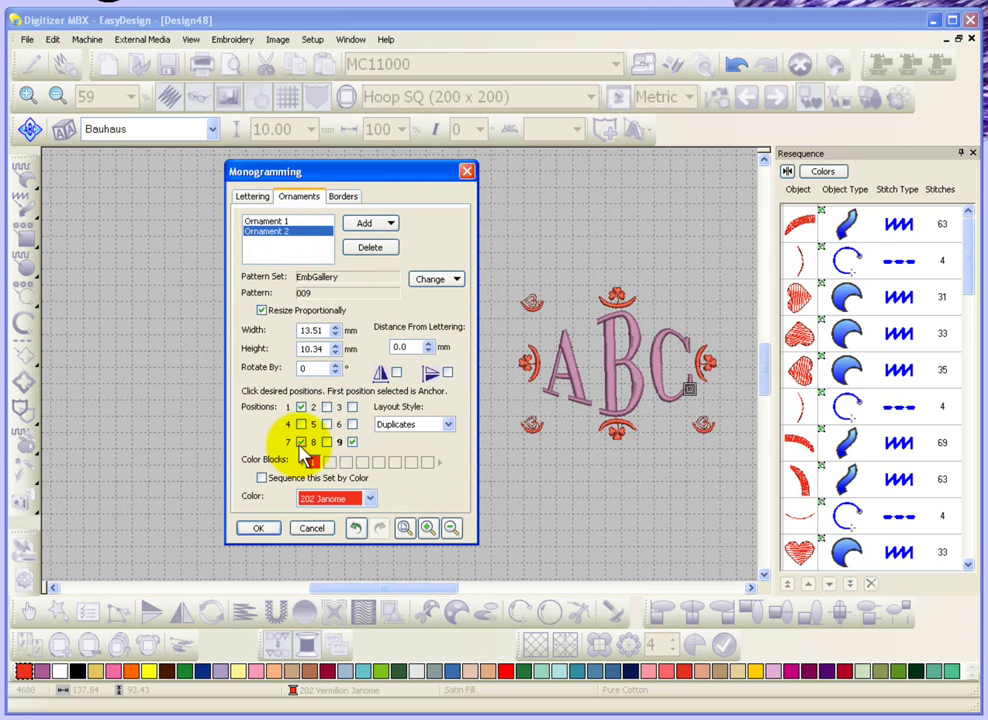
left_click(352, 407)
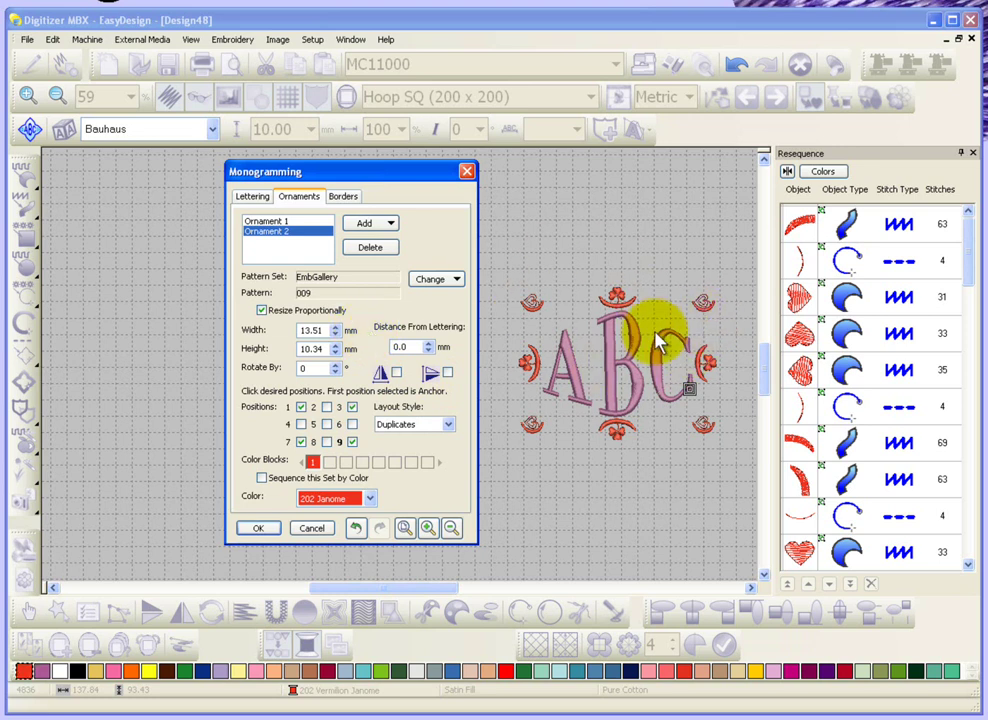
- Add border style K, the rounded oval, around the ABC monogram as Border 1
left_click(345, 198)
left_click(376, 226)
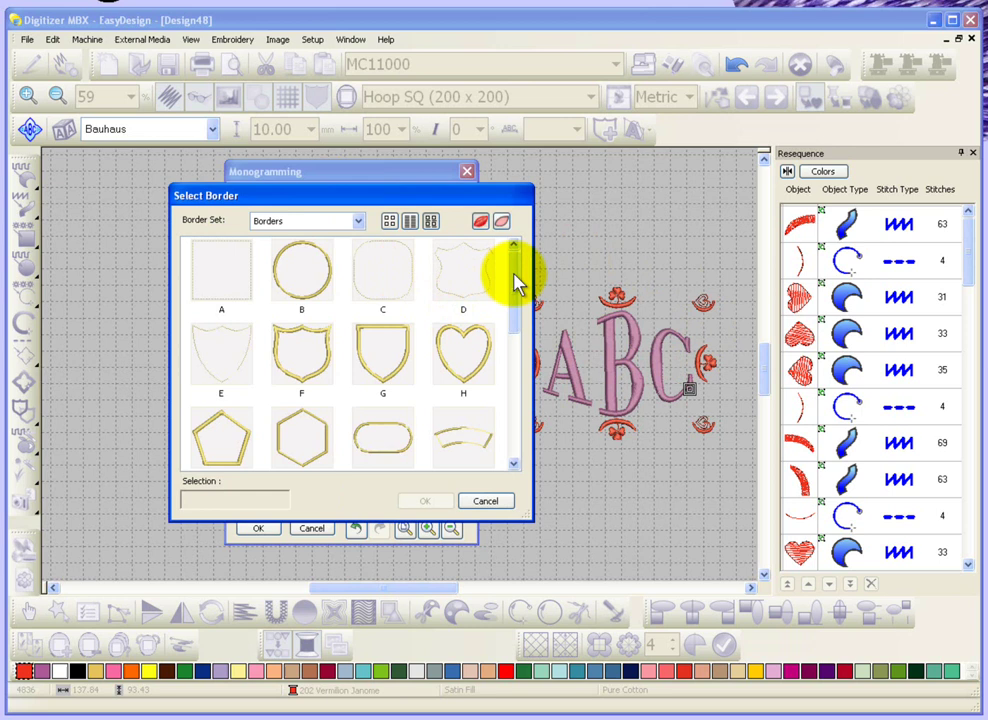
left_click(381, 432)
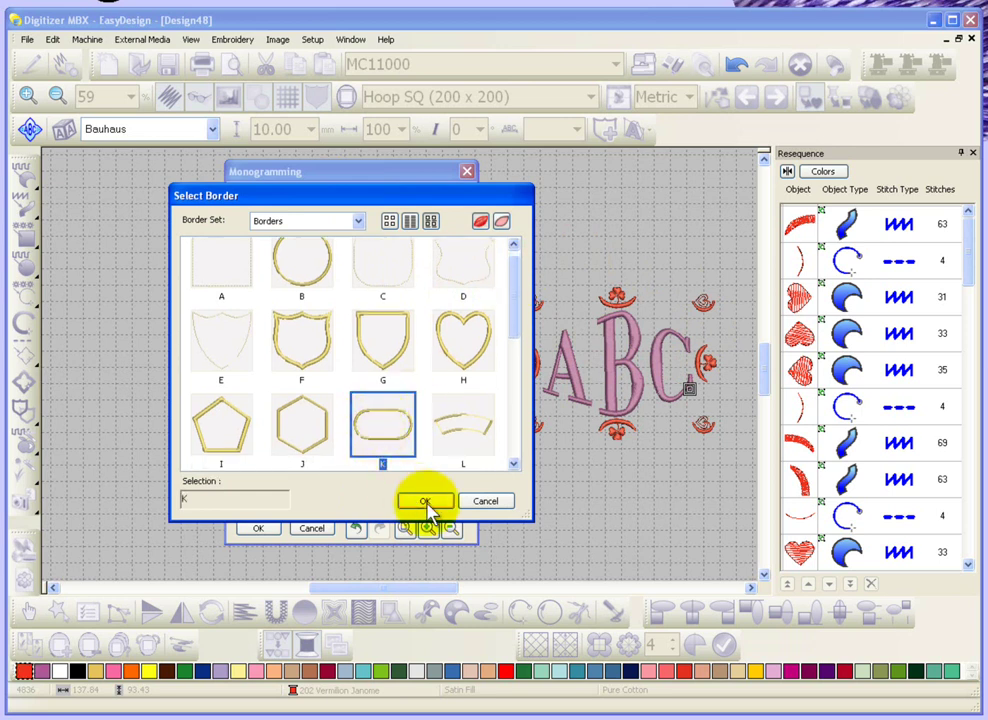
left_click(424, 502)
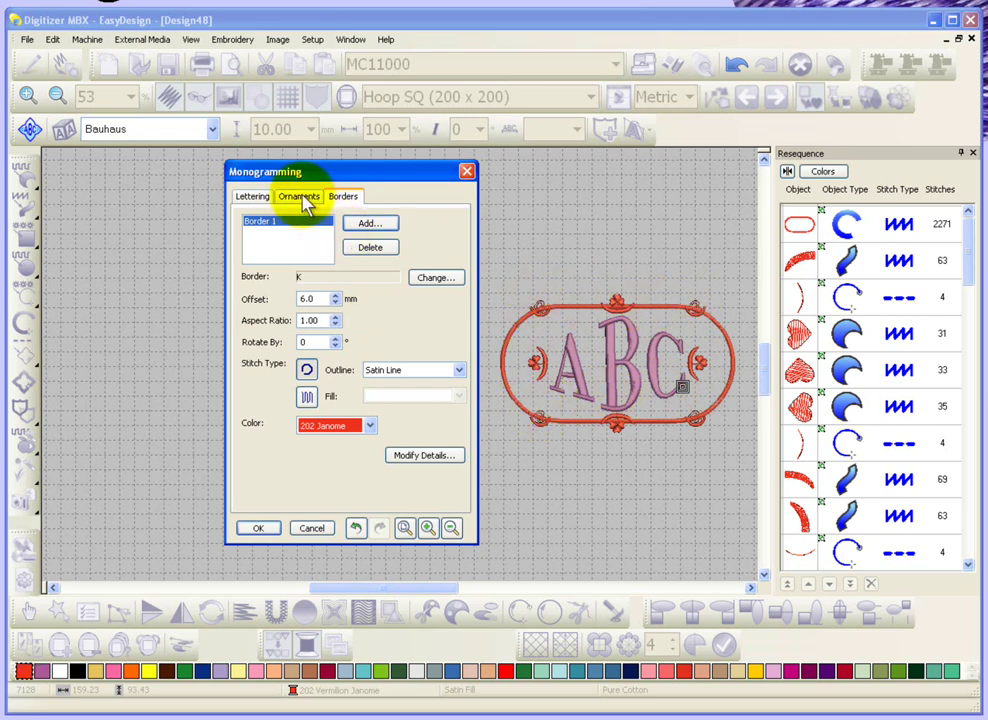
- Raise the border offset in stages from 10 to 15 to 20 mm
left_click(322, 298)
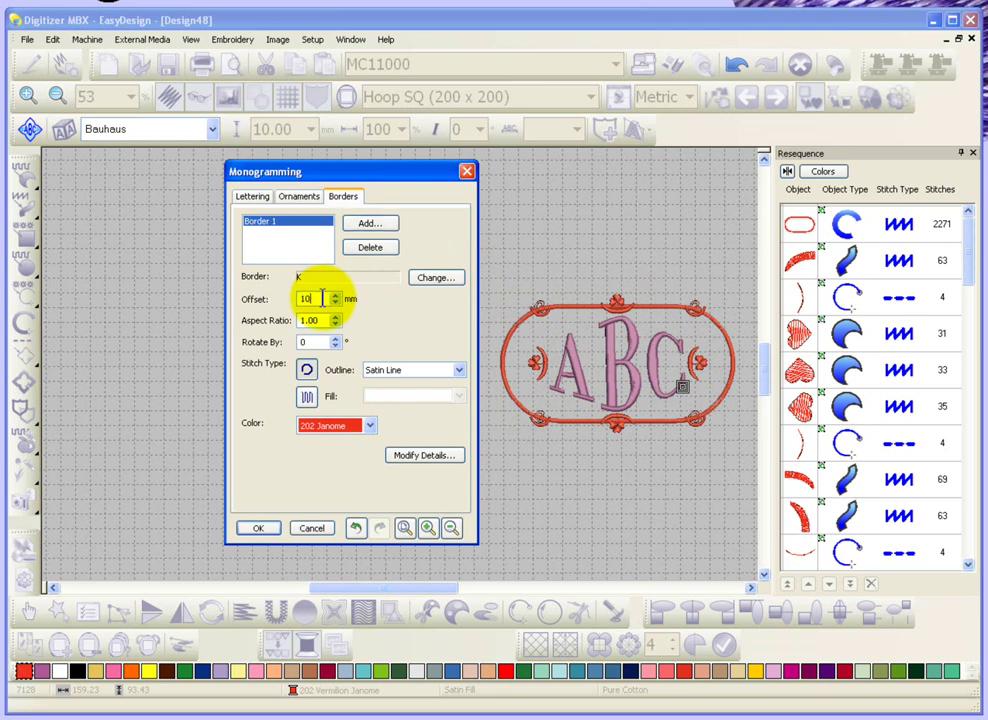
type("10")
key("Return")
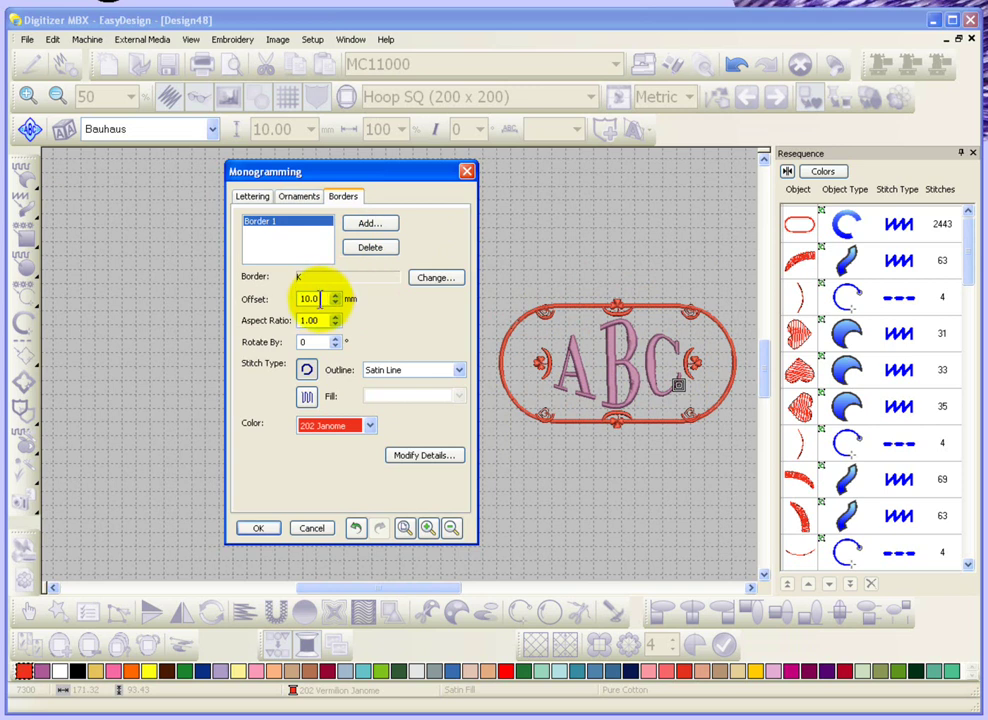
double_click(320, 298)
type("15")
key("Return")
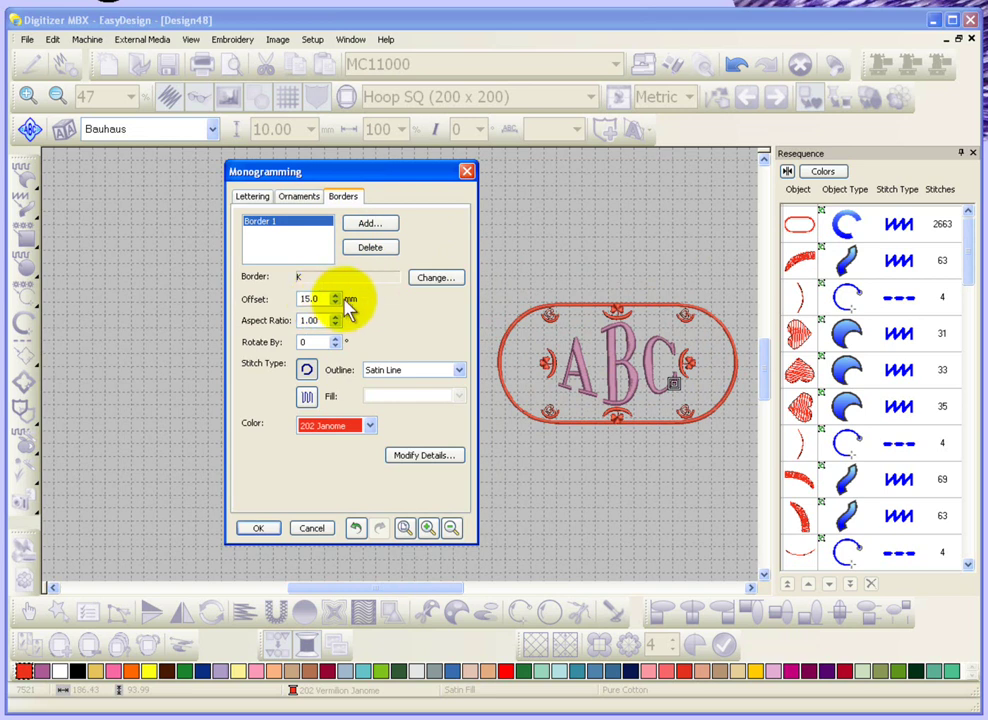
double_click(313, 293)
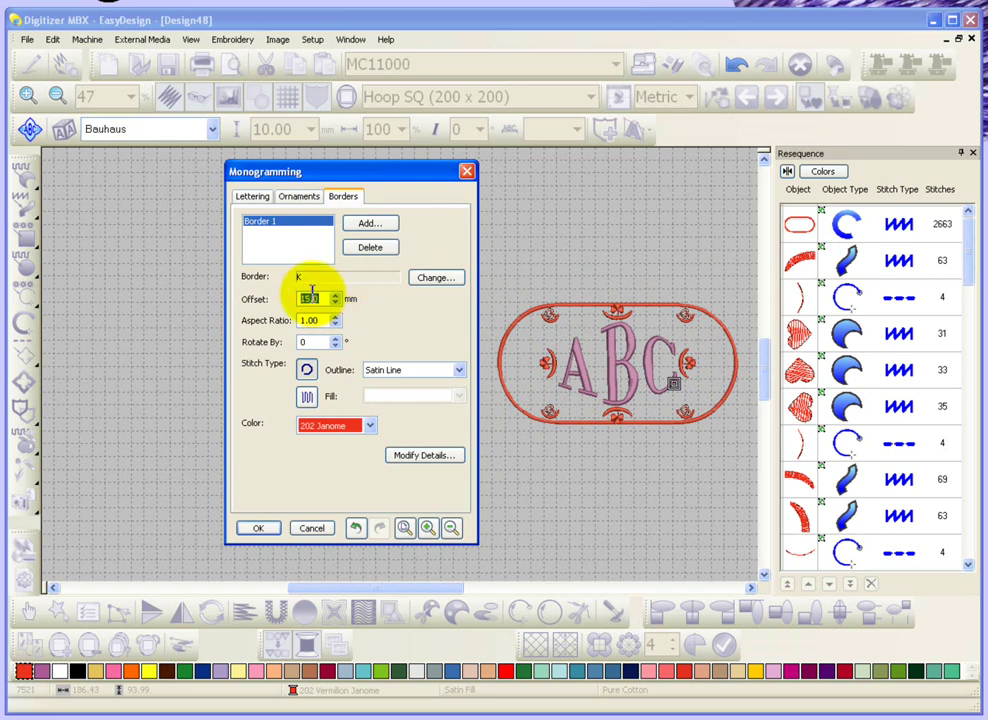
type("20")
key("Return")
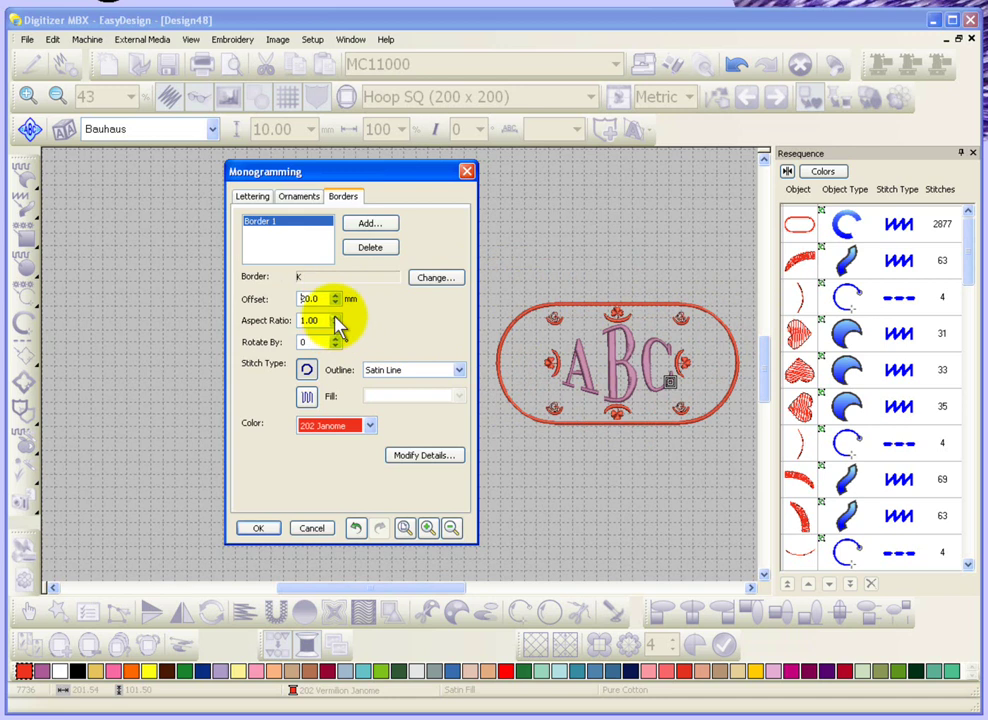
- Nudge the border aspect ratio up and back down until it reads 0.98
left_click(336, 316)
left_click(336, 316)
left_click(336, 316)
left_click(336, 316)
left_click(336, 316)
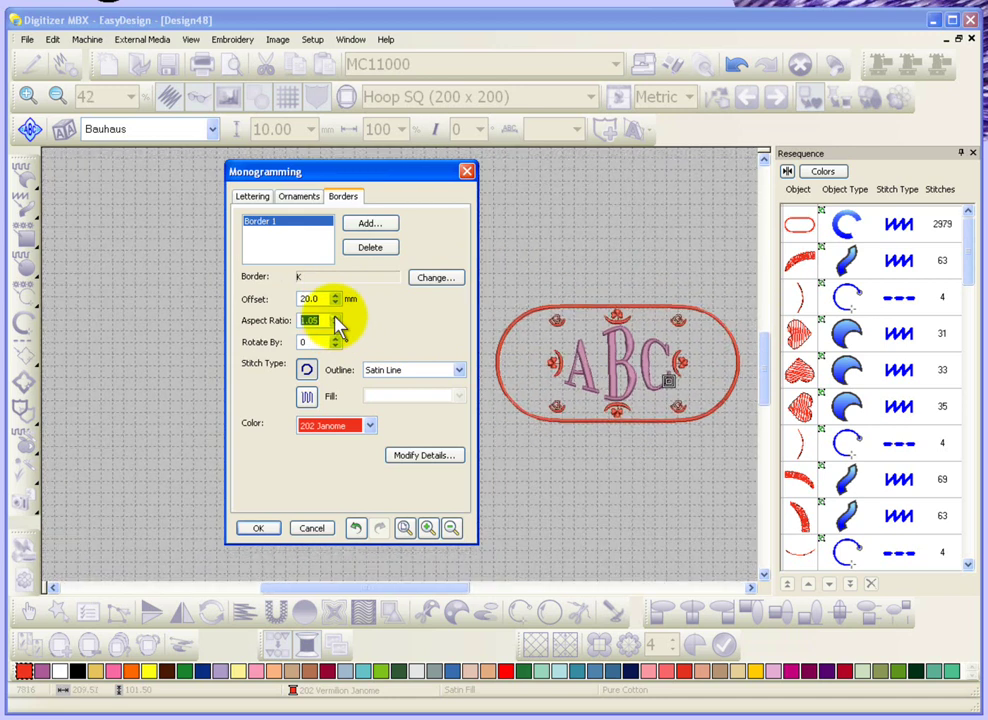
left_click(335, 324)
left_click(335, 324)
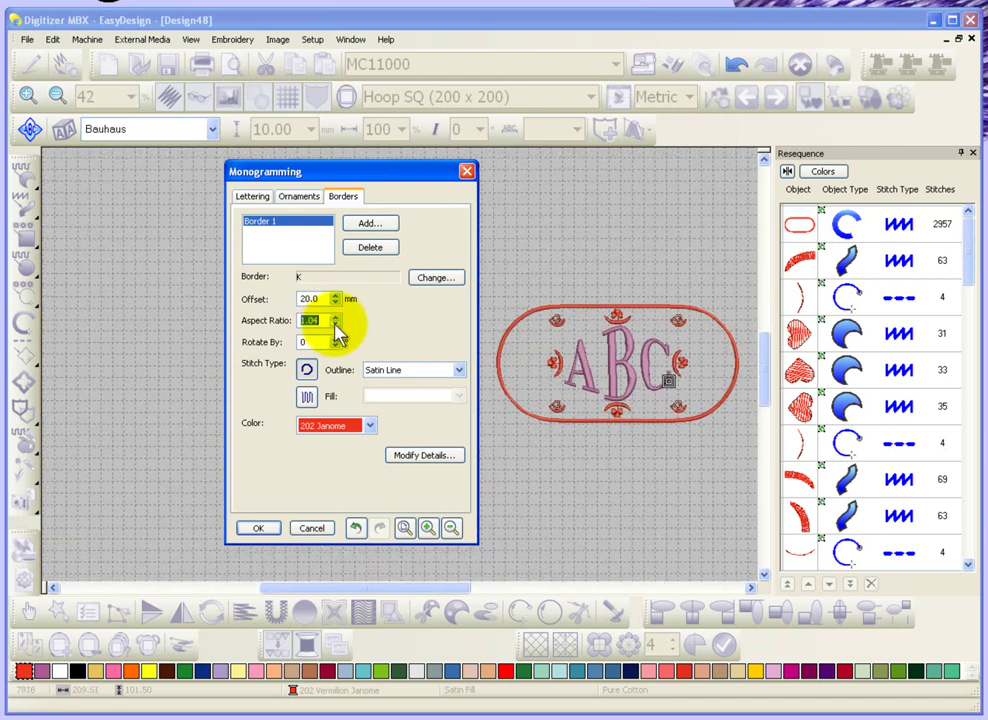
left_click(335, 324)
left_click(335, 324)
left_click(335, 324)
left_click(335, 324)
left_click(335, 324)
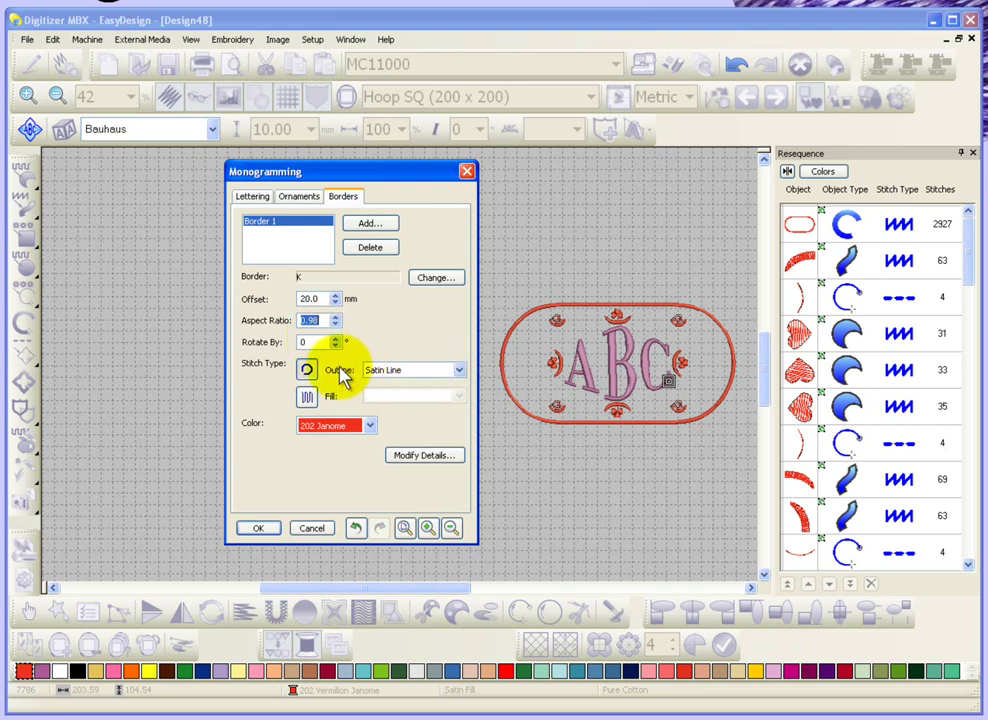
- Change the border outline to Backstitch Line in thread colour 205 Janome
left_click(460, 371)
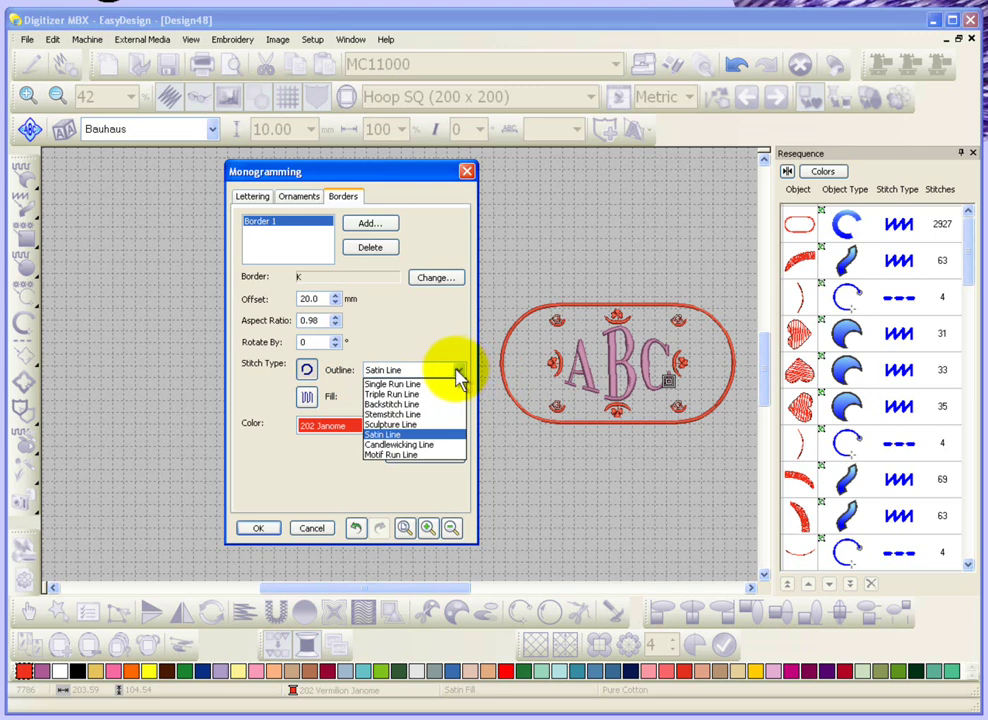
left_click(410, 405)
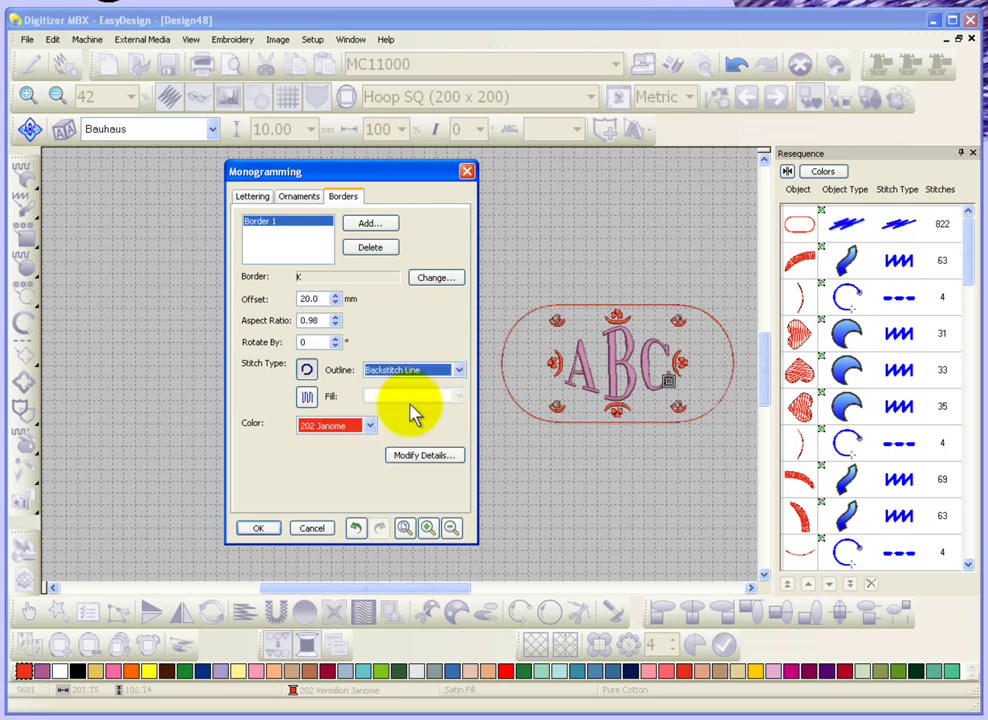
left_click(369, 426)
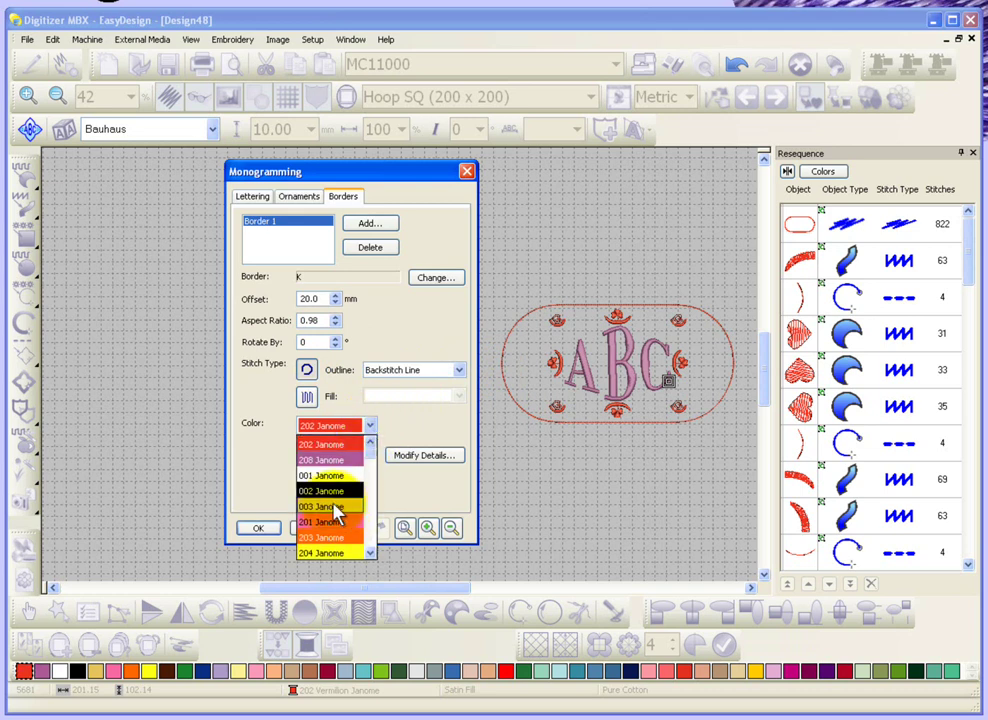
left_click(336, 508)
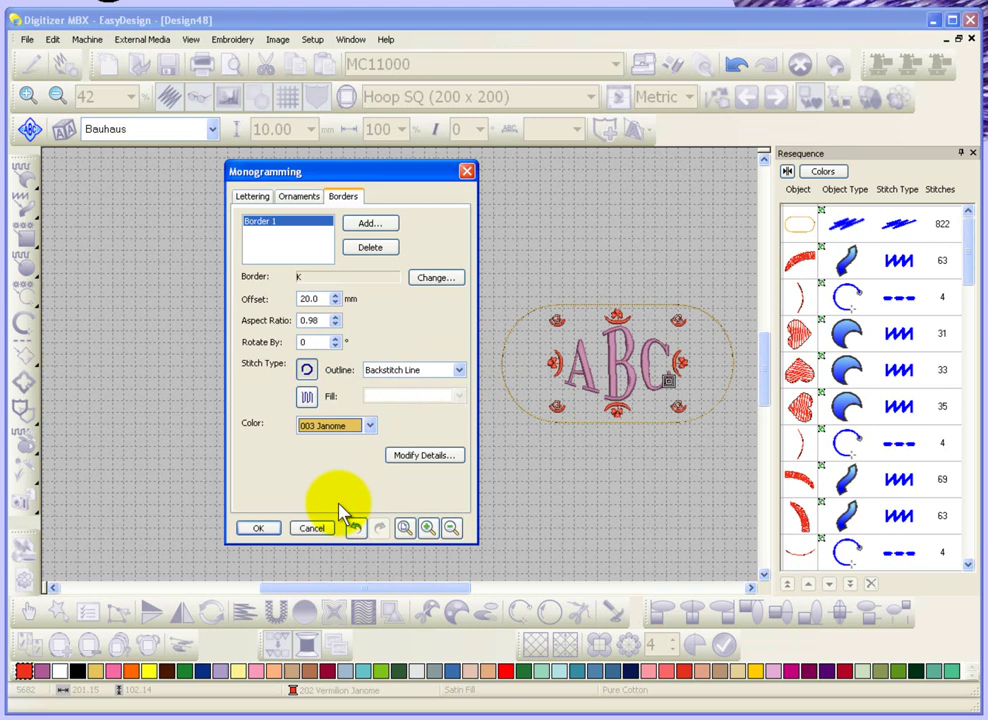
left_click(369, 426)
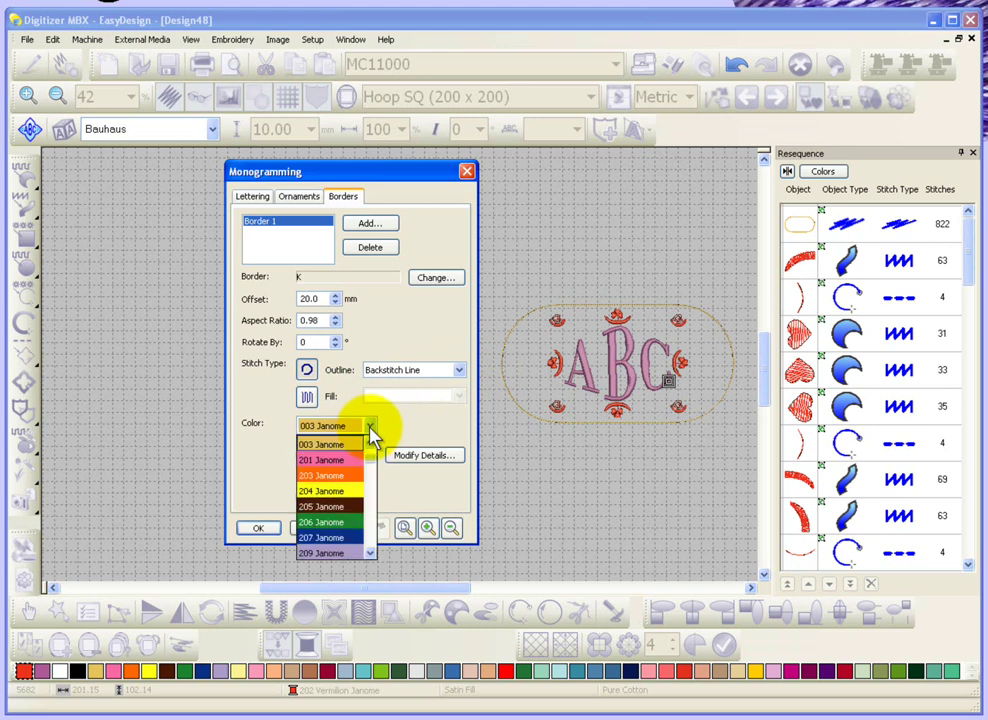
left_click(340, 503)
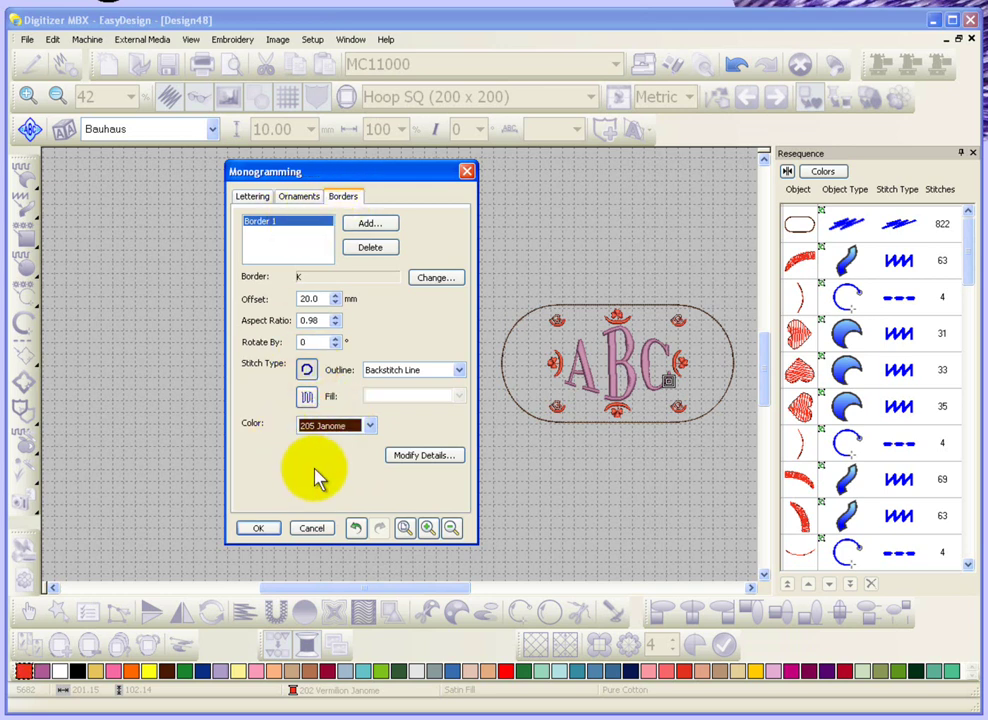
- Fill the oval border with Weave Fill and add a second satin-line Border 2
left_click(307, 397)
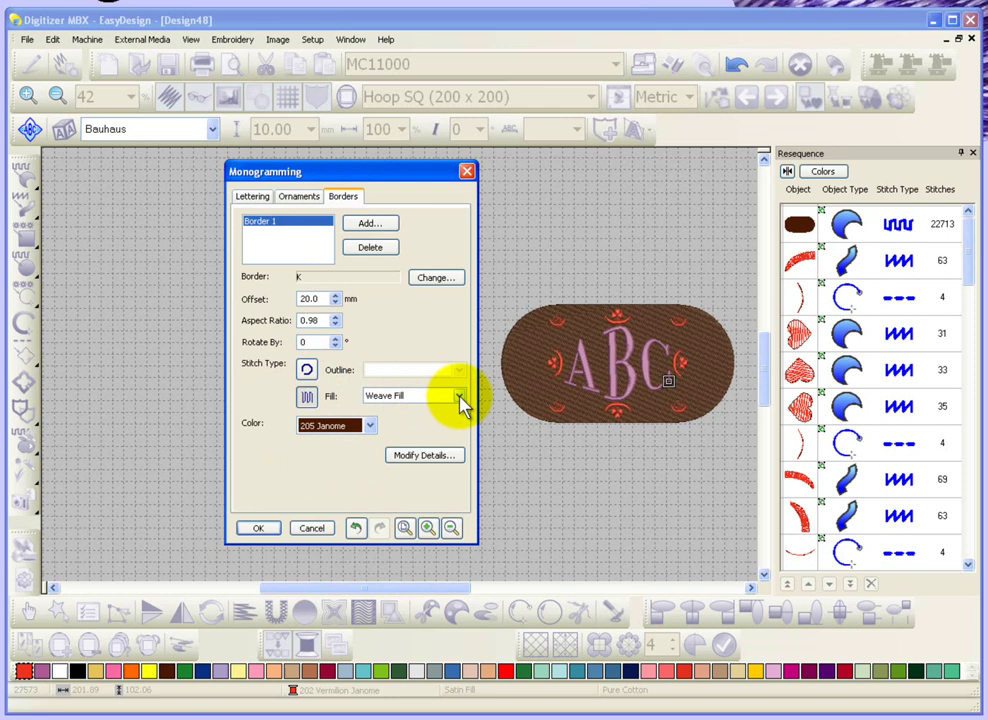
left_click(370, 224)
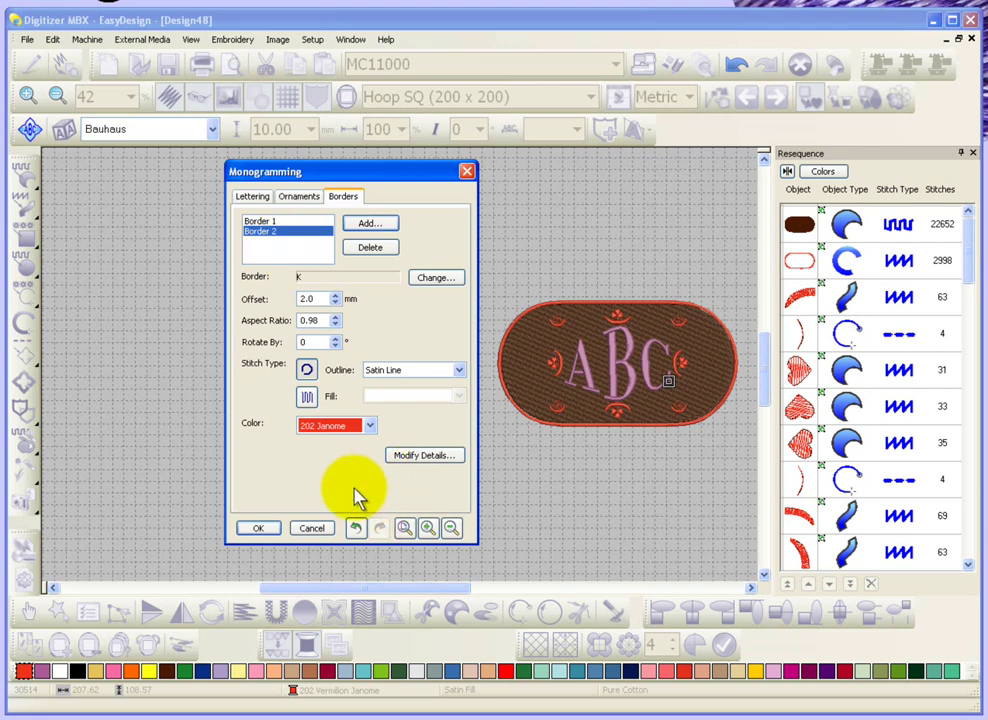
left_click(254, 198)
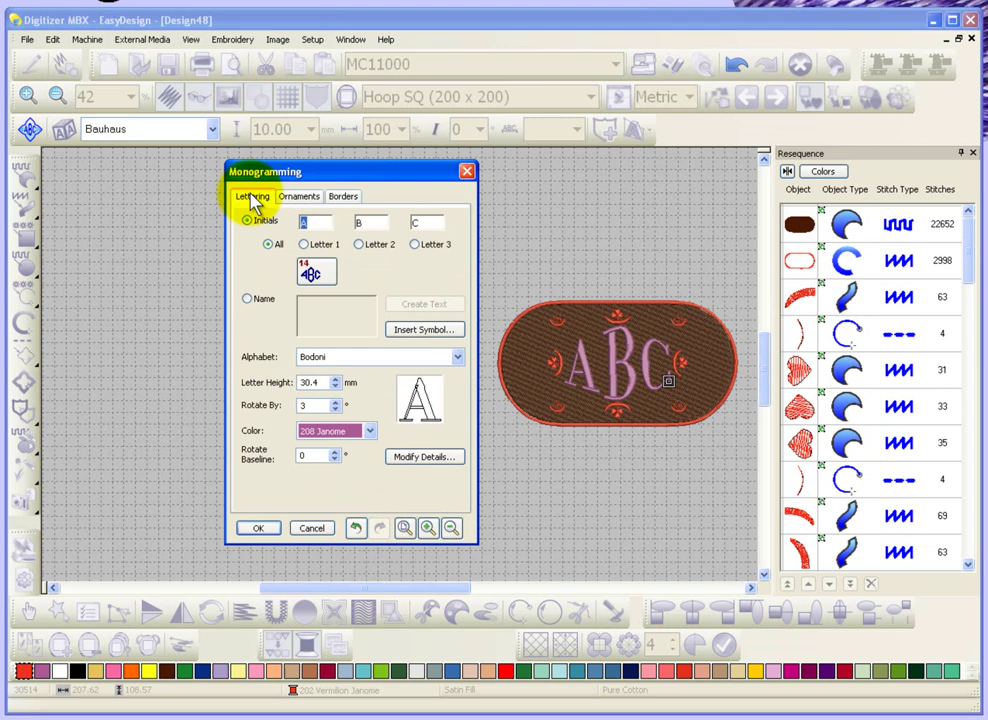
- Create a separate Trevor name lettering and drag it left of the ABC monogram
left_click(257, 528)
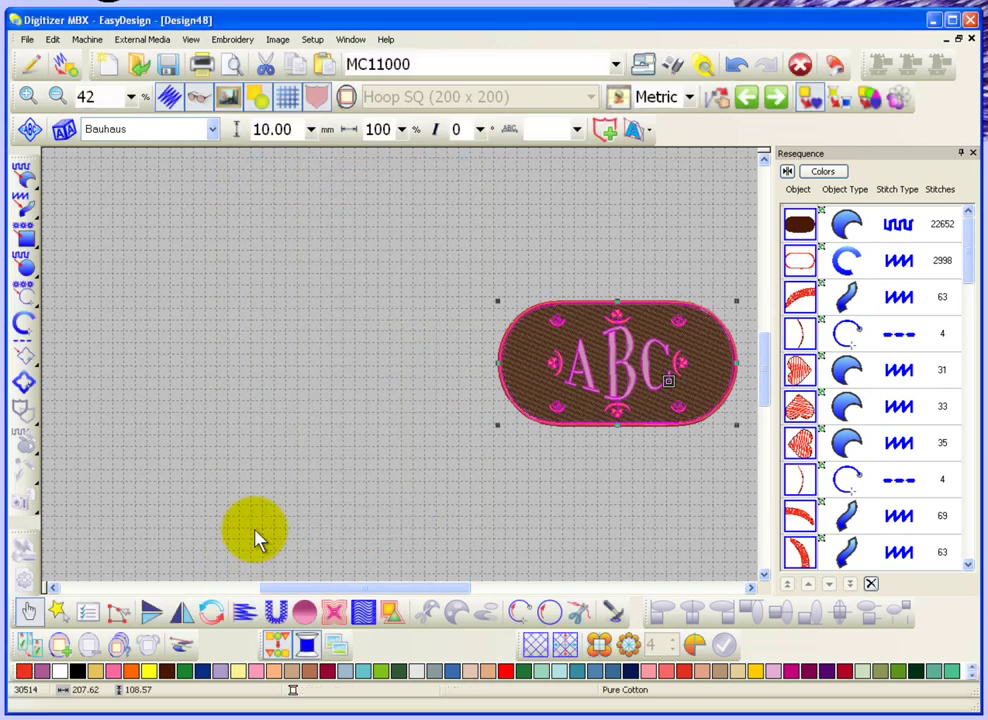
left_click(395, 441)
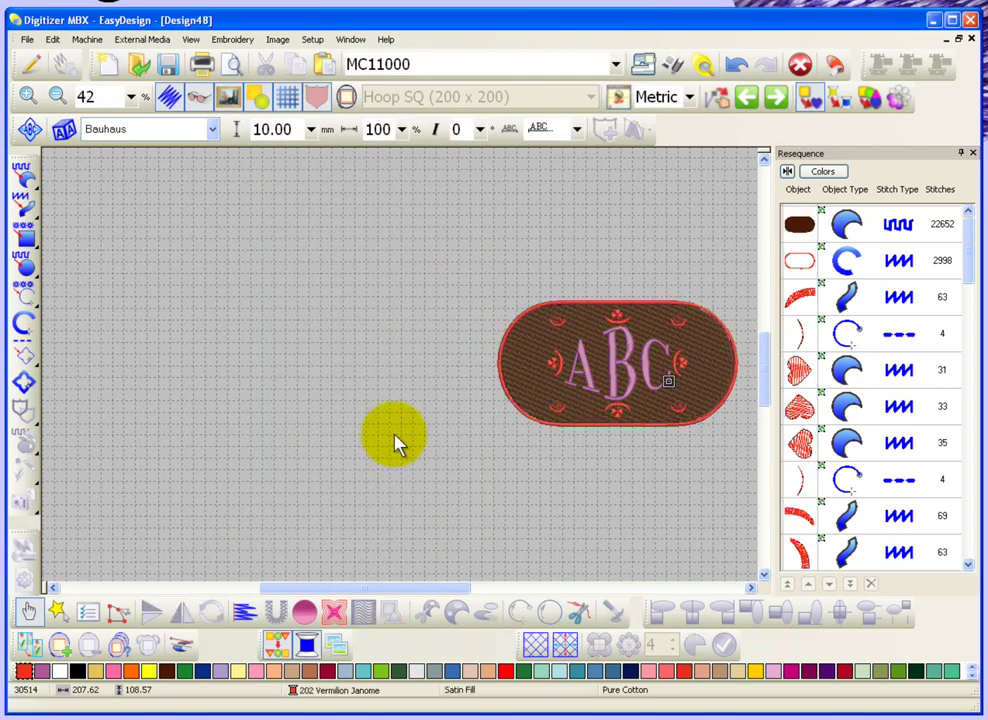
left_click(30, 129)
left_click(248, 300)
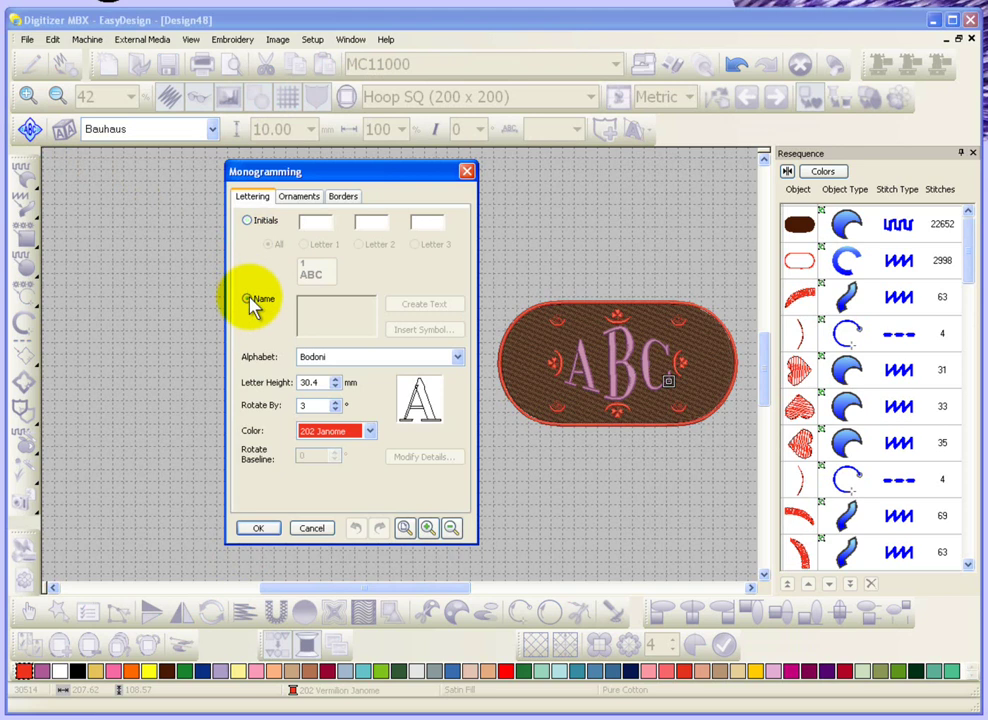
left_click(248, 300)
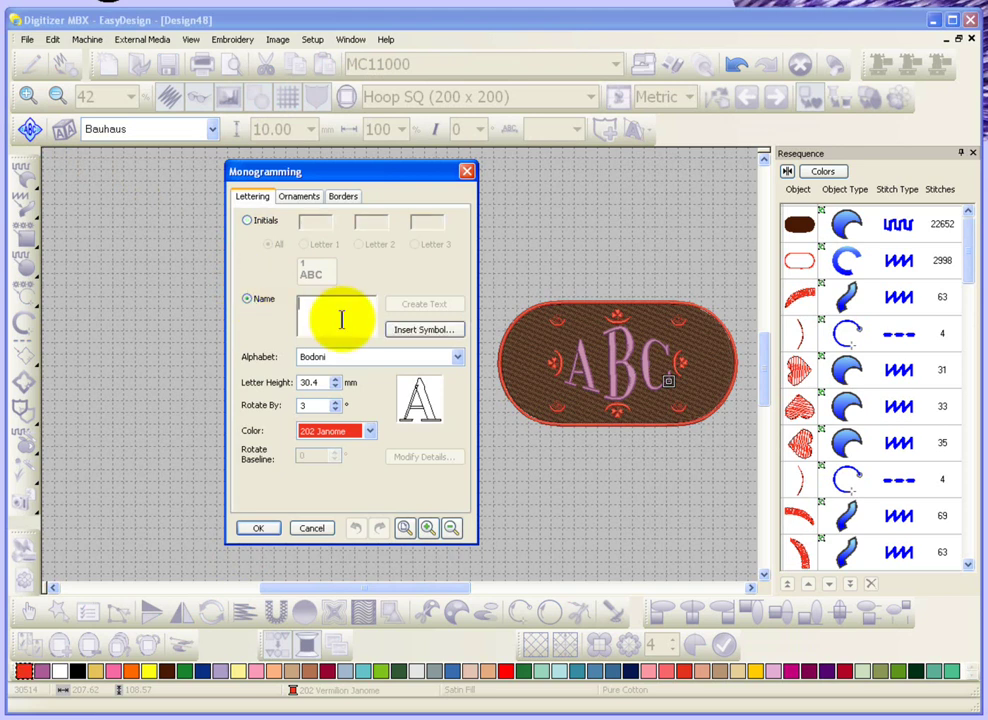
type("Trevor")
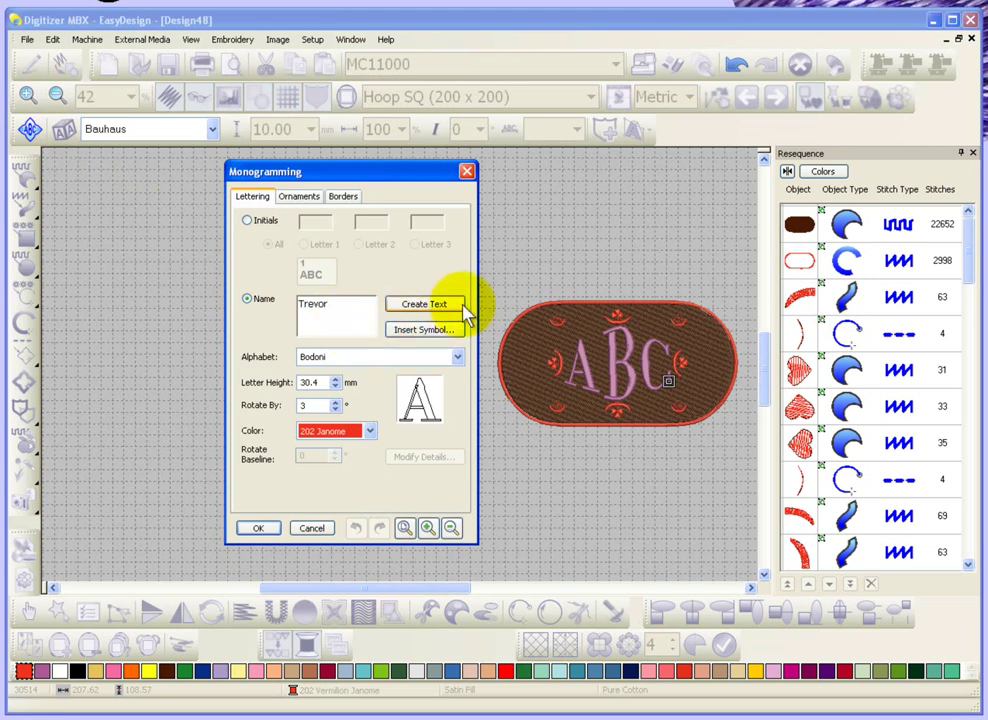
left_click(438, 310)
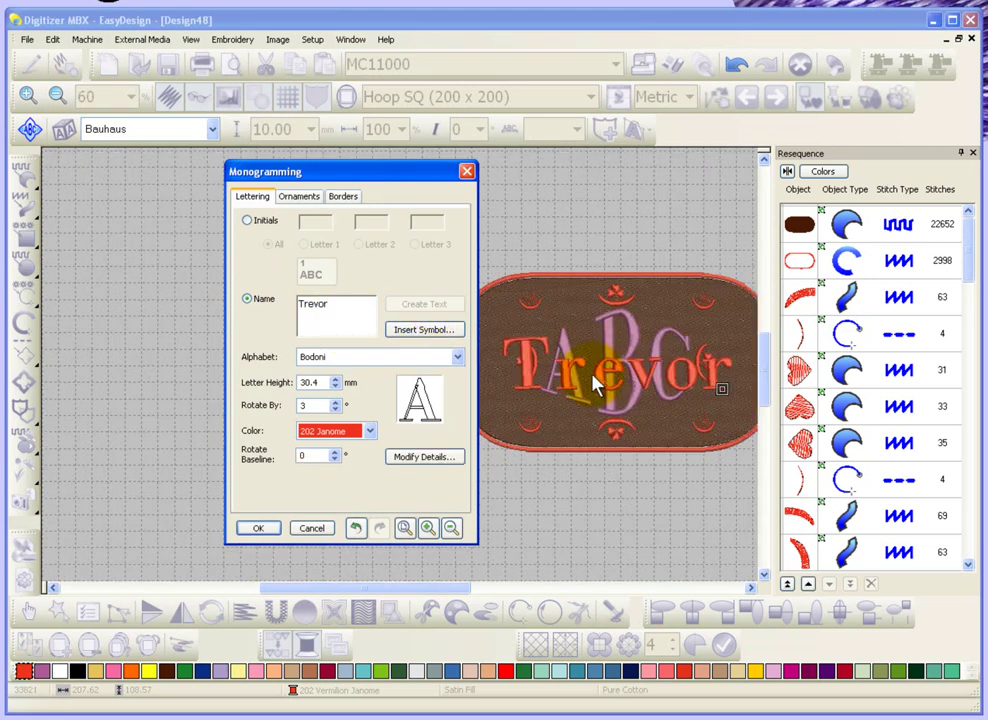
left_click(467, 173)
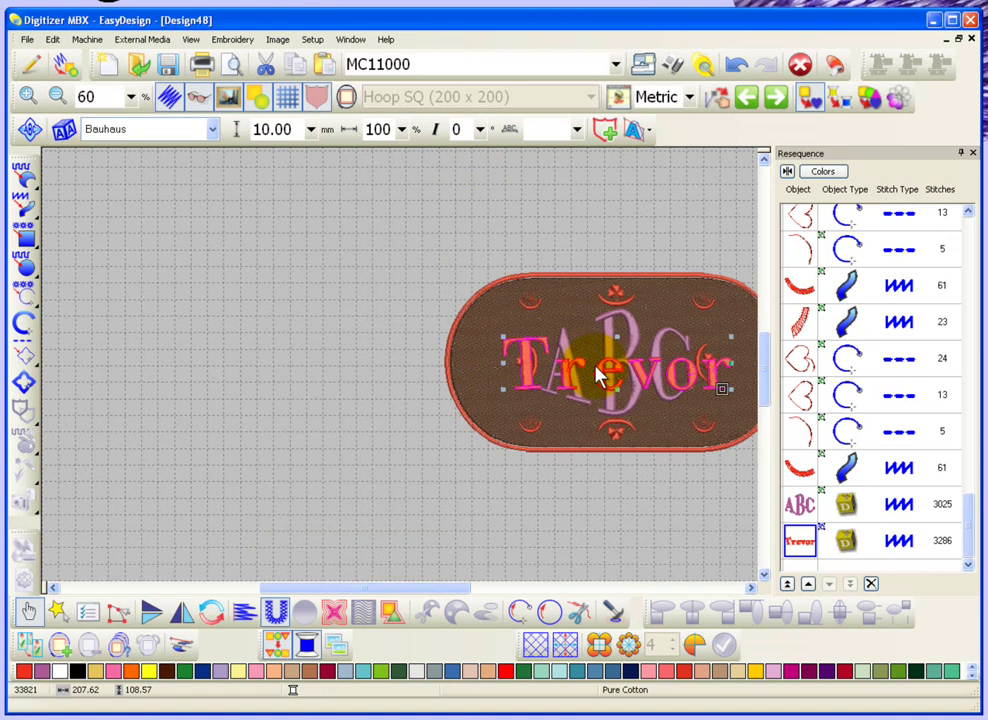
left_click_drag(645, 385, 252, 382)
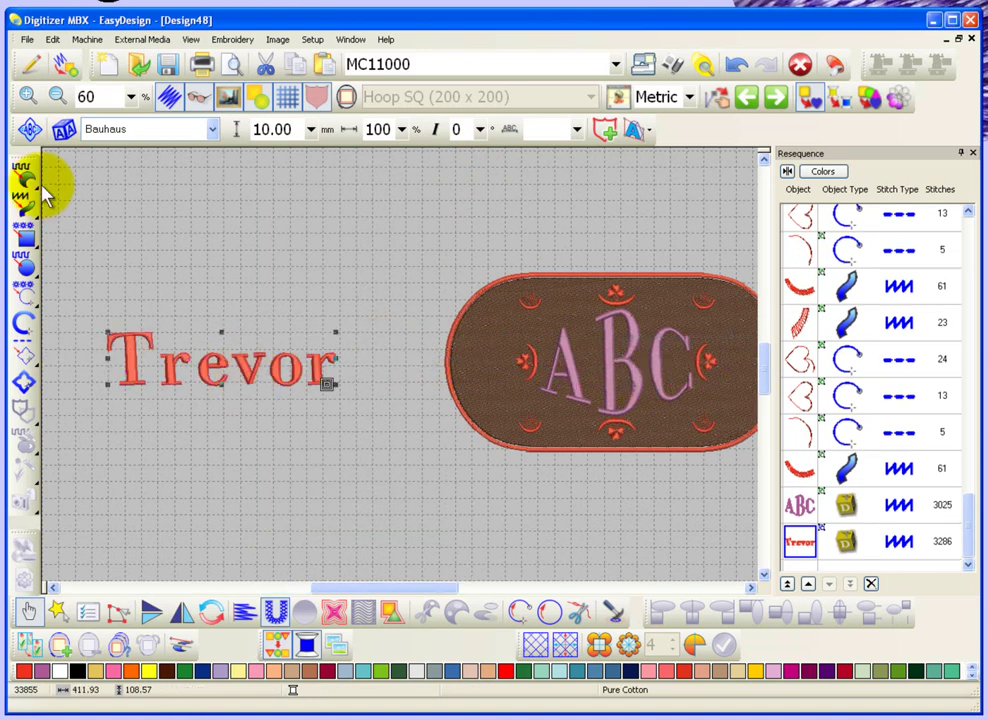
- Straighten the Trevor lettering by lowering Rotate By from 3 to 0°
left_click(29, 128)
left_click_drag(338, 182, 331, 174)
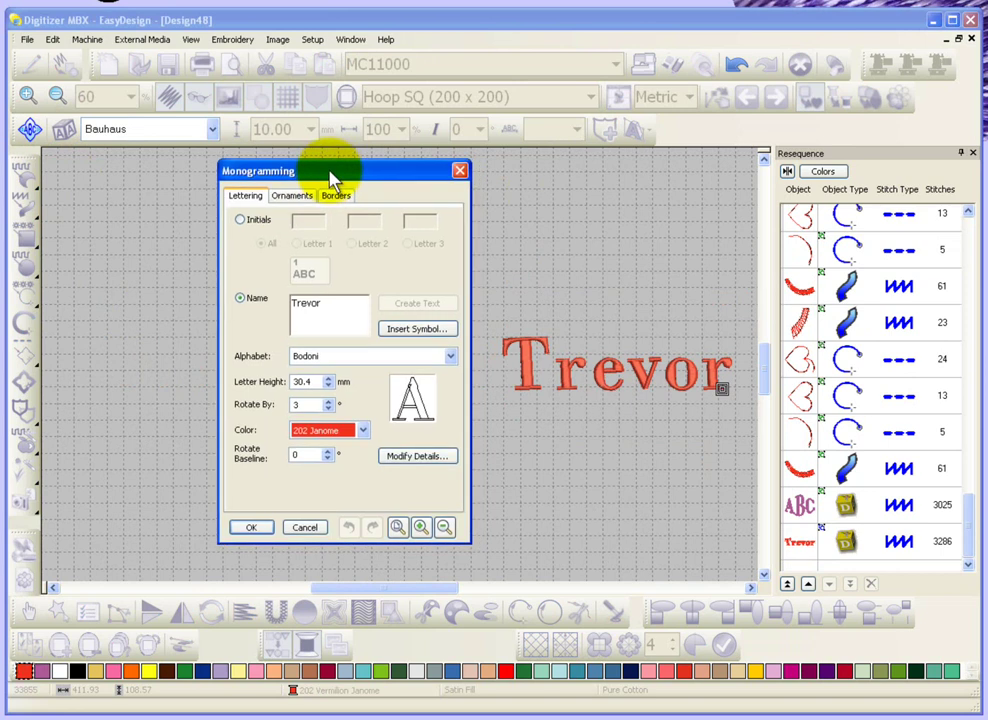
left_click(329, 407)
left_click(329, 407)
left_click(329, 407)
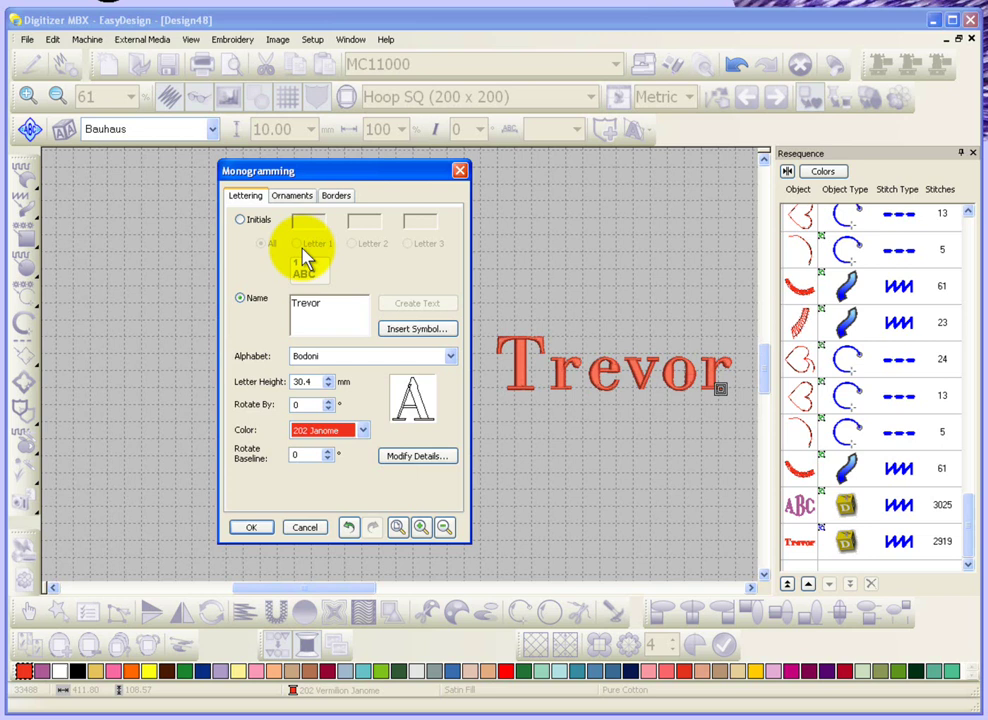
left_click(292, 196)
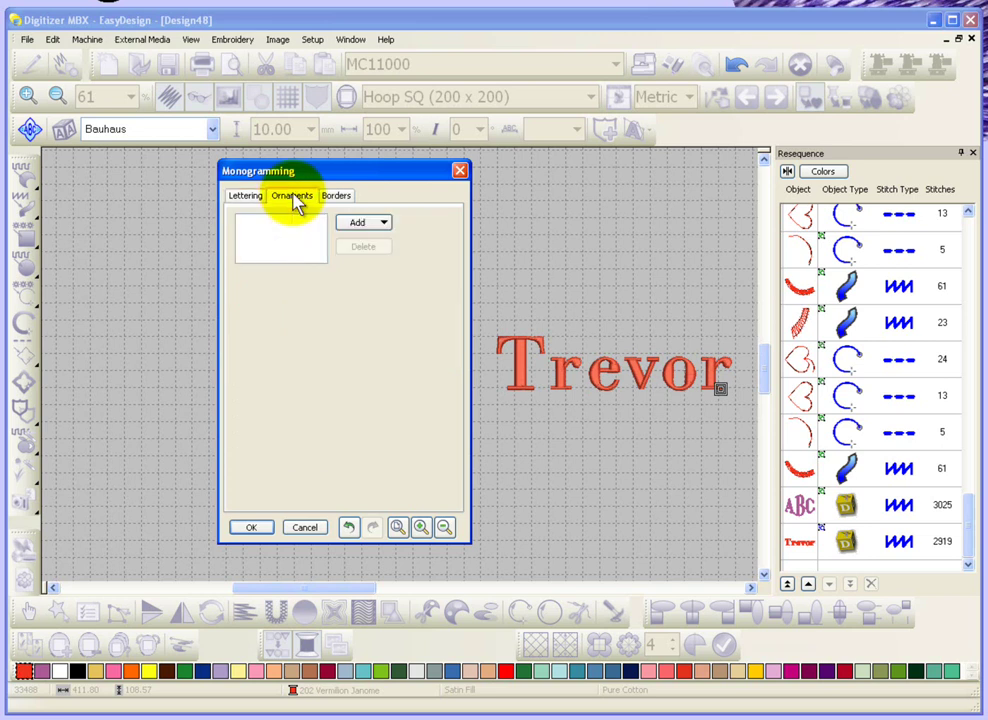
left_click(383, 223)
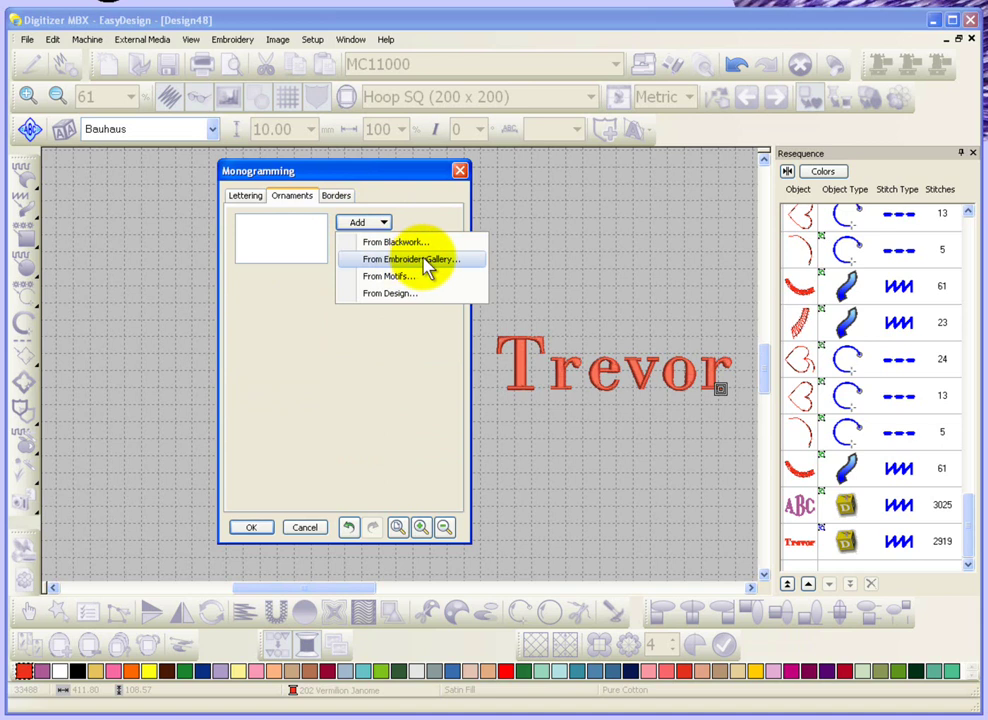
- Browse the Embroidery Album designs and load Clothesline as Ornament 1 for Trevor
left_click(390, 295)
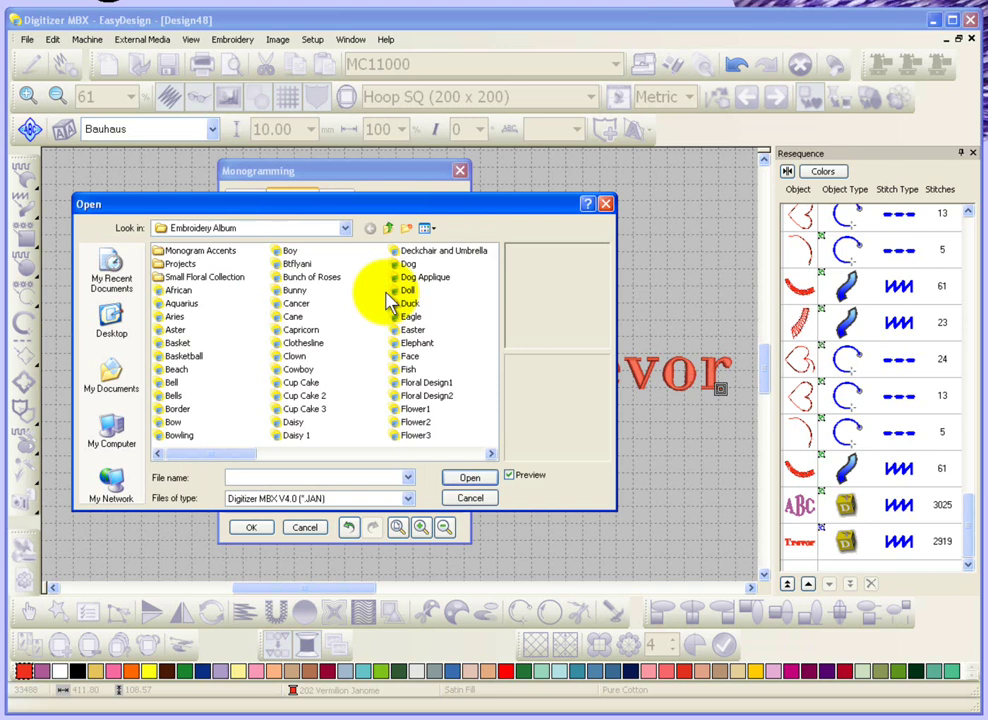
left_click(181, 304)
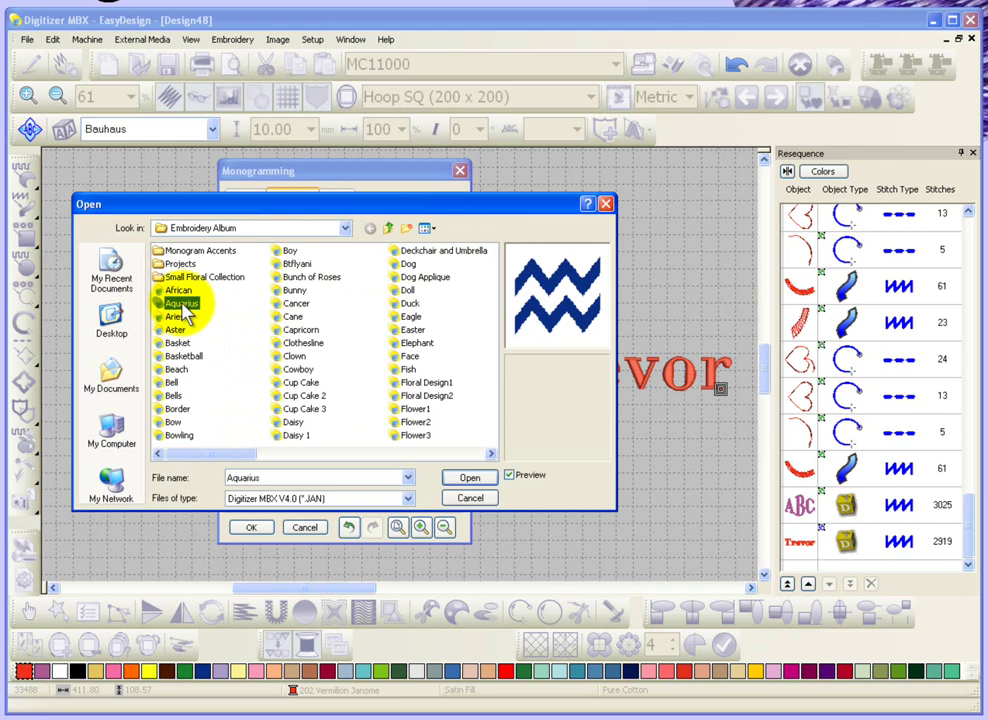
key("Down")
key("Down")
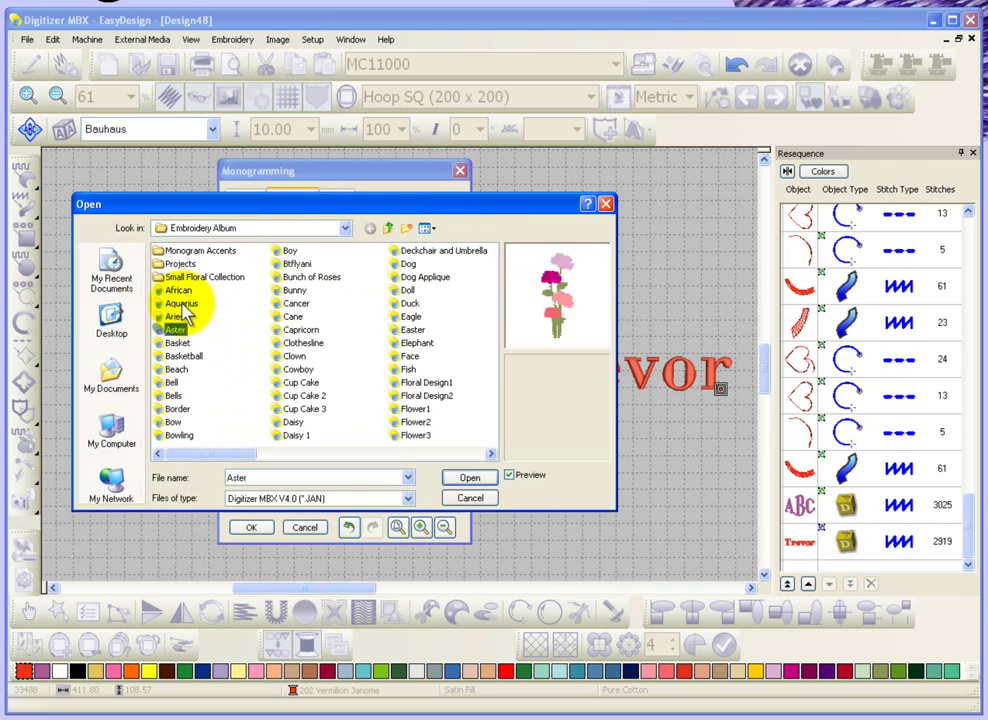
key("Down")
key("Down")
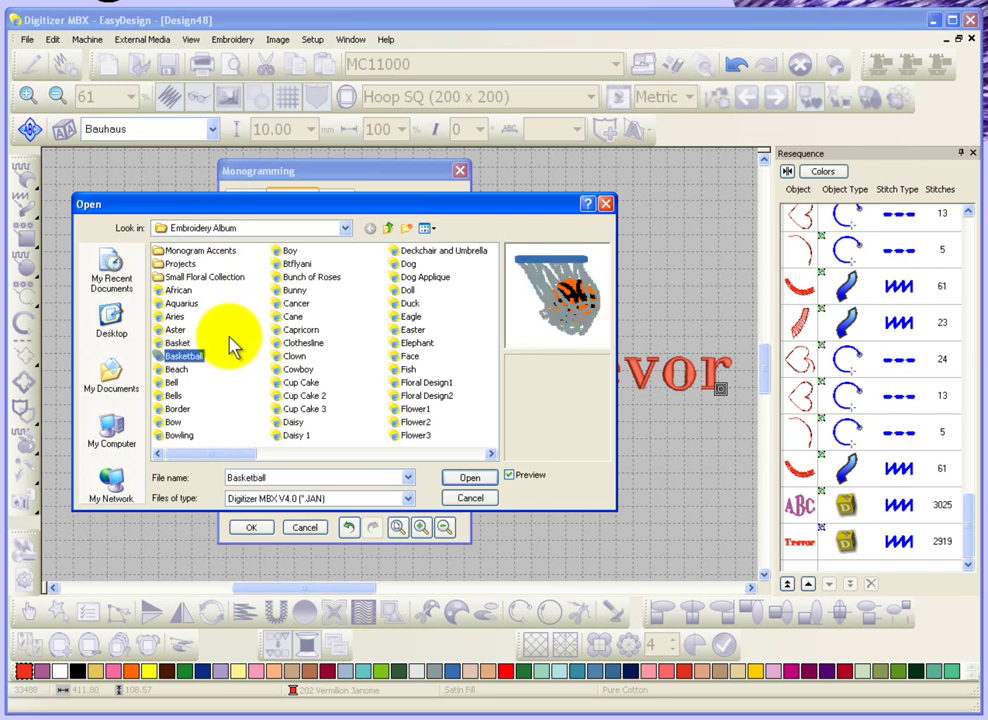
key("Down")
key("Down")
key("Down")
key("Down")
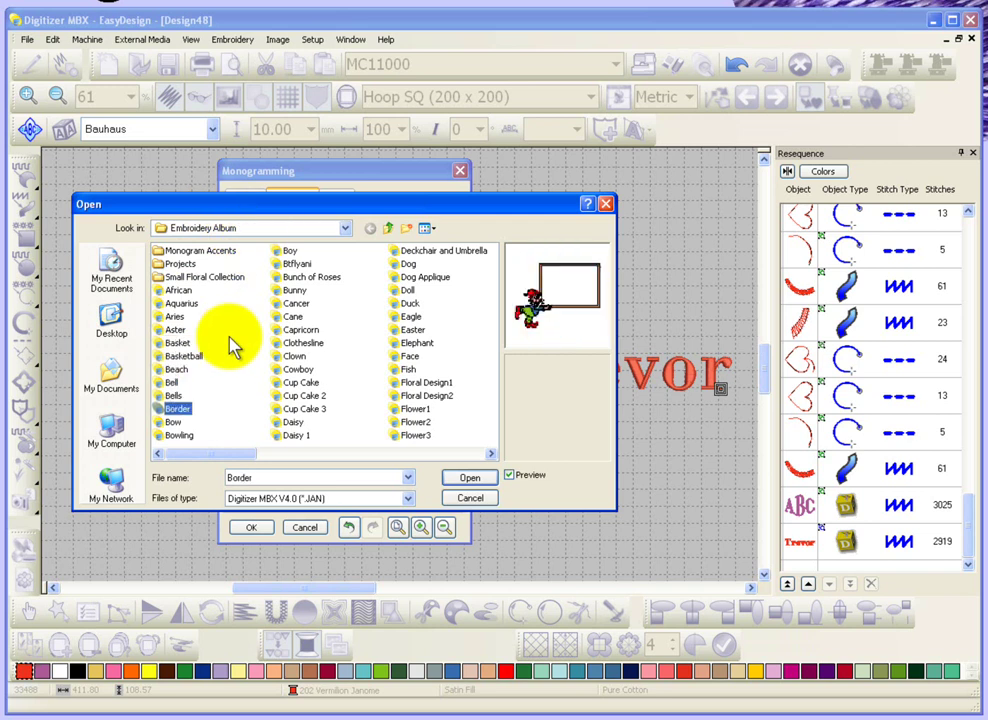
key("Down")
key("Down")
key("Down")
key("Down")
key("Down")
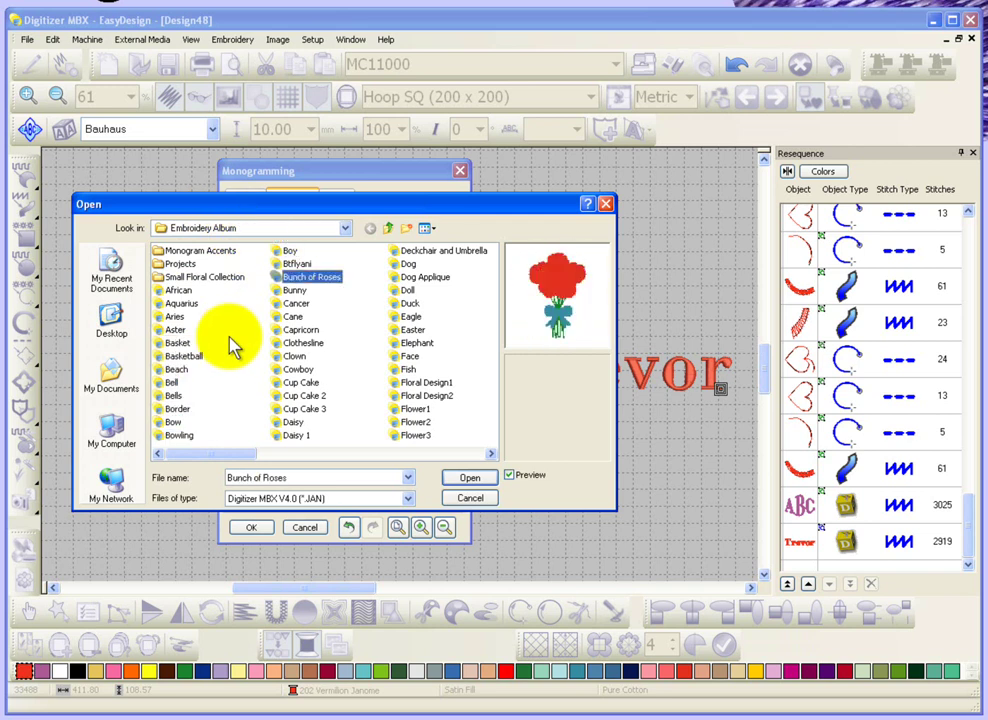
key("Down")
key("Down")
key("Down")
key("Down")
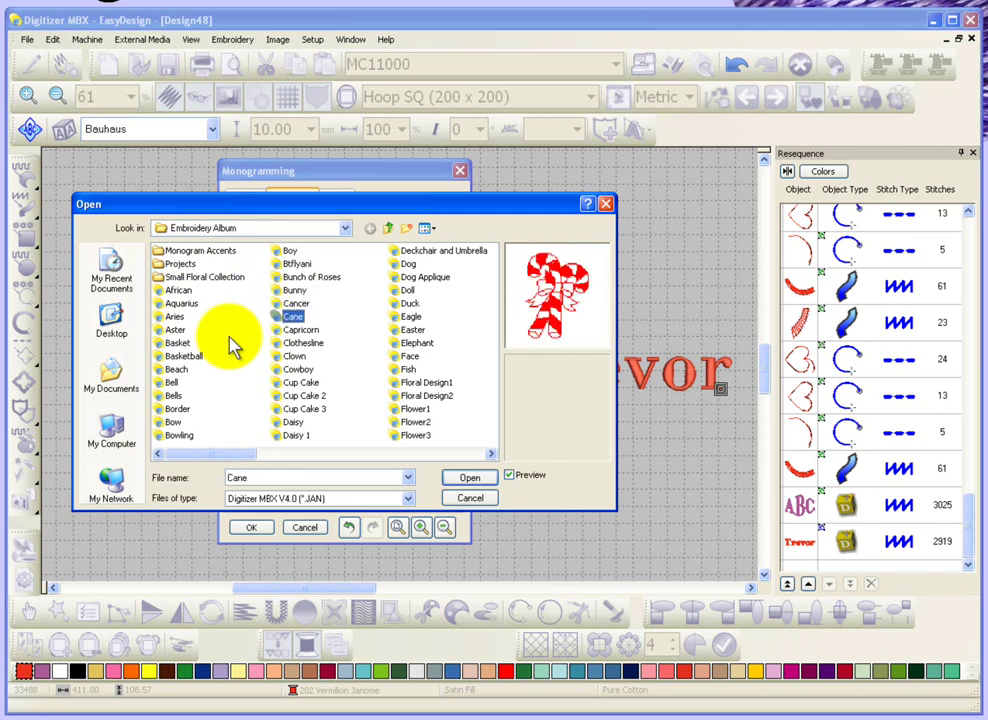
key("Down")
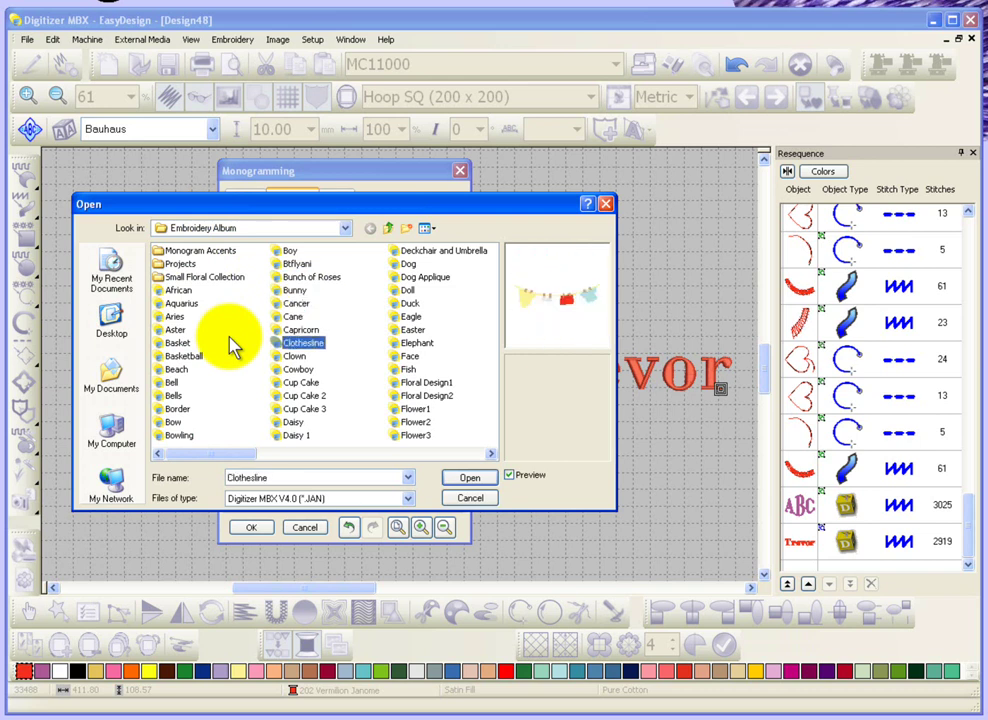
left_click(470, 478)
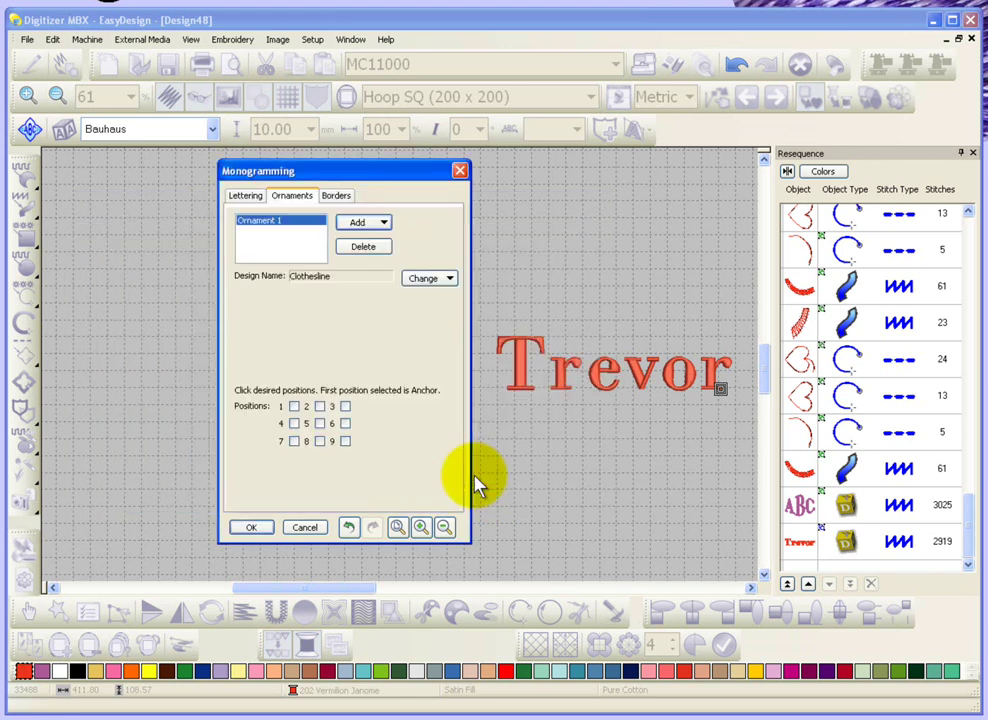
- Centre the Clothesline ornament below Trevor at position 8 and apply the monogram
left_click(319, 441)
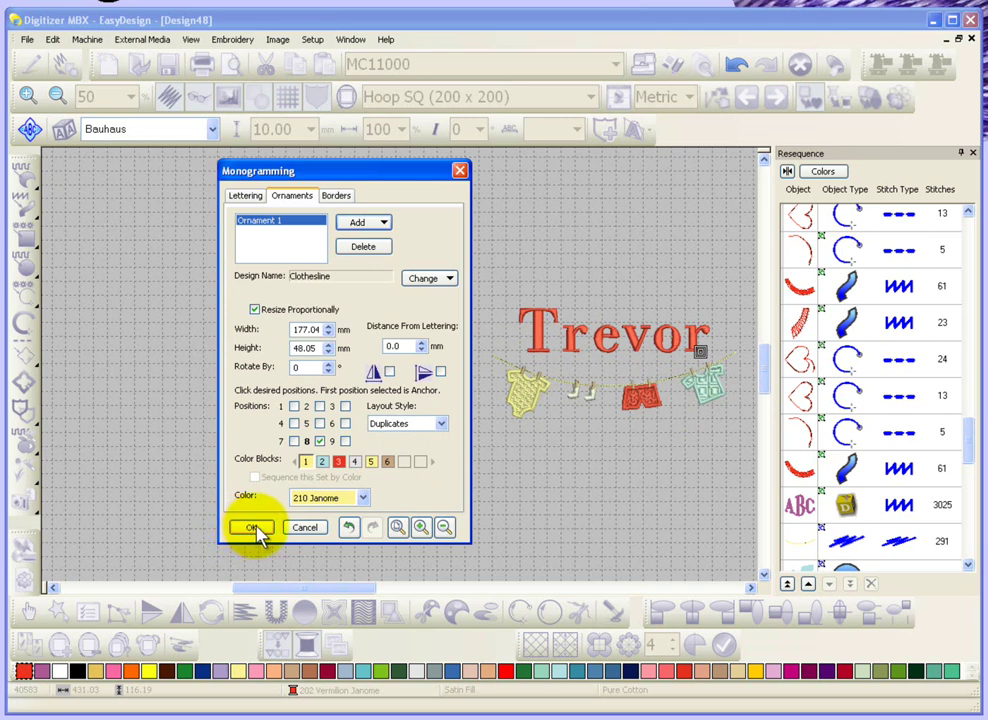
left_click(248, 528)
left_click(404, 360)
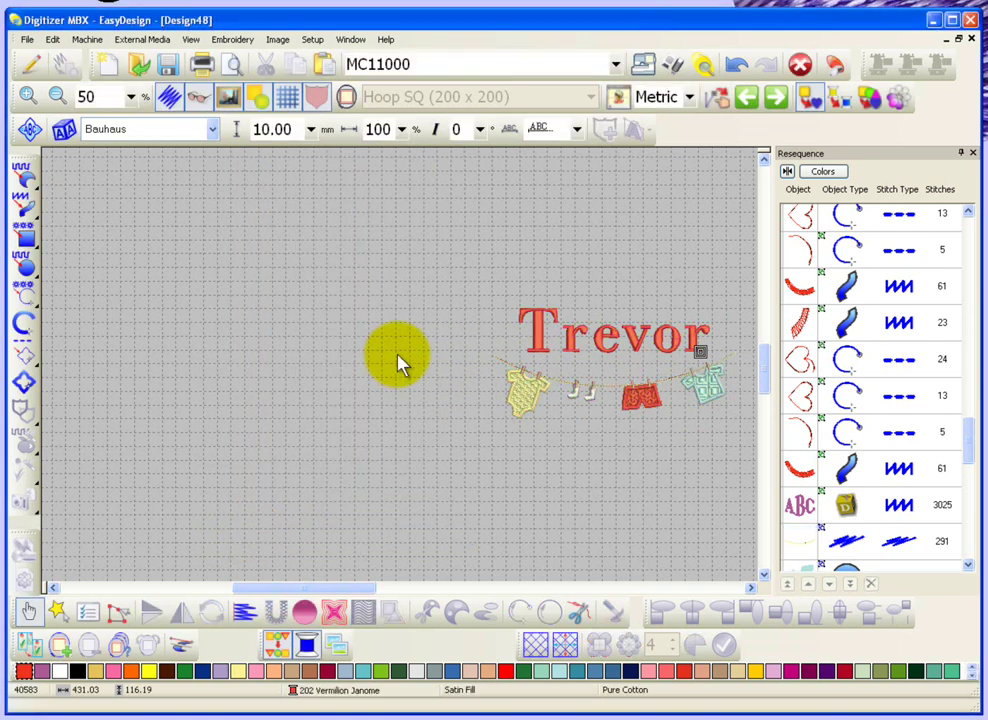
left_click(30, 128)
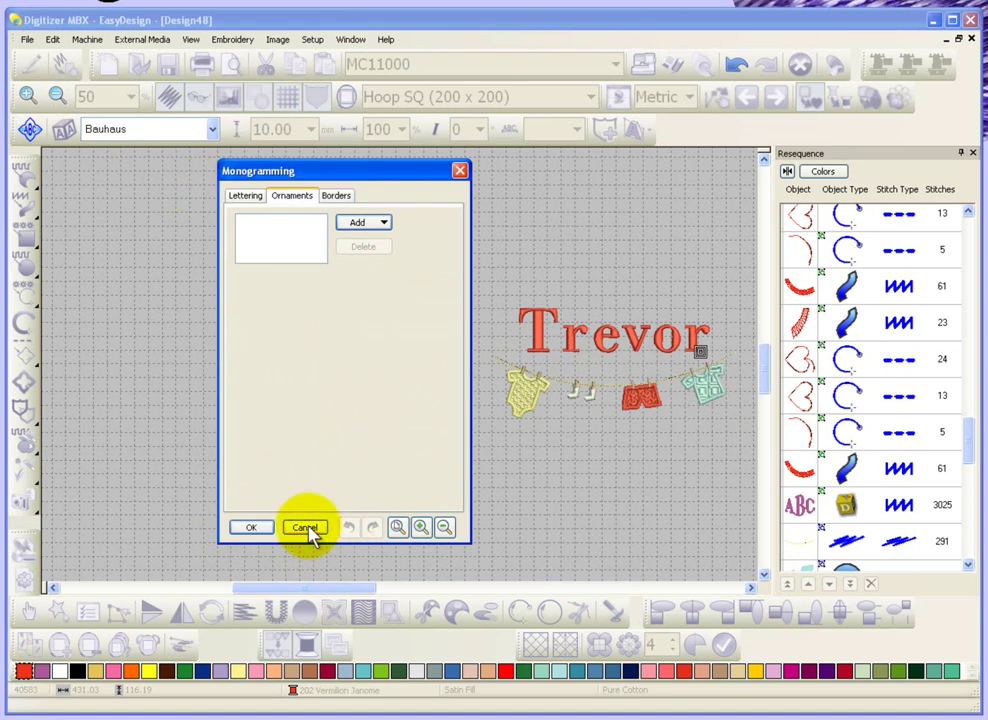
left_click(307, 528)
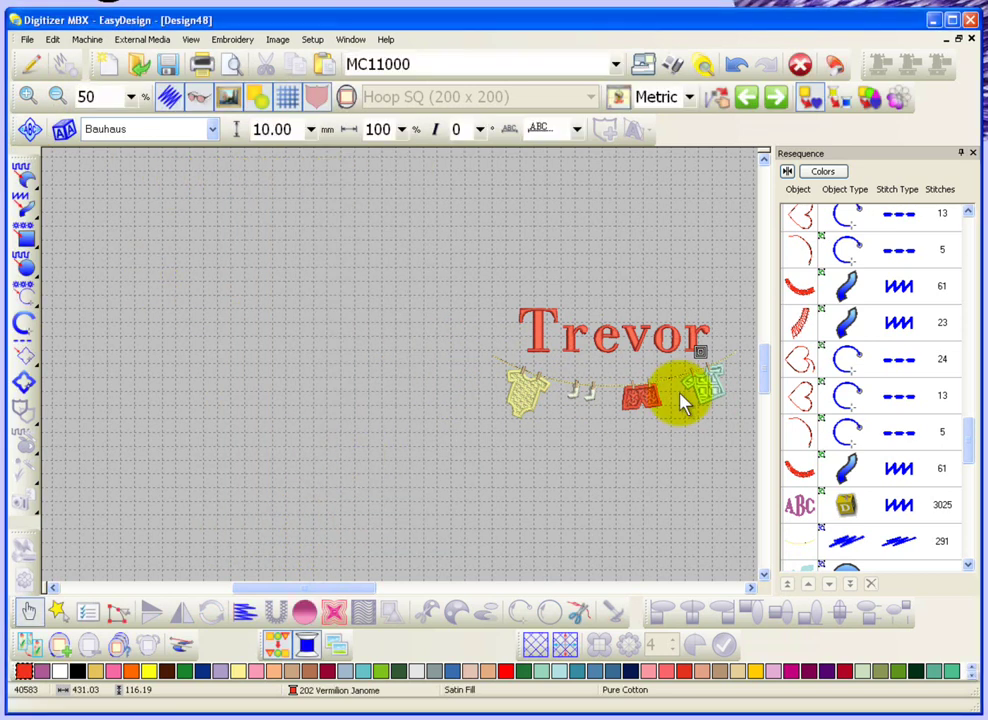
- Set up a Name lettering reading 'Trevor' in the Bravo alphabet at 40 mm height
left_click(48, 587)
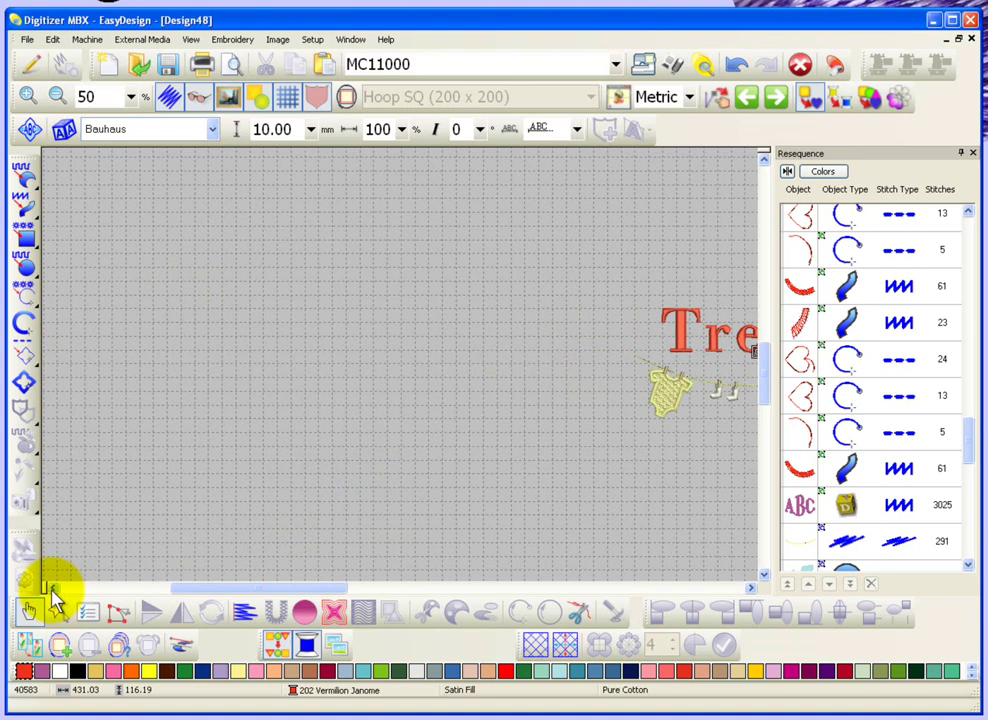
left_click(31, 128)
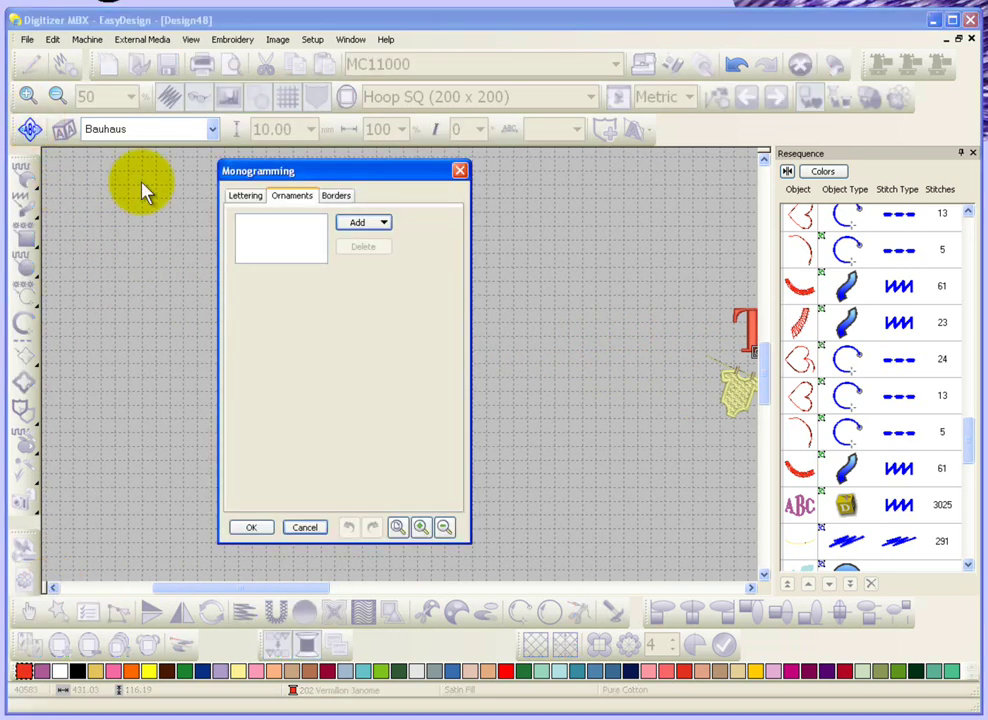
left_click(240, 204)
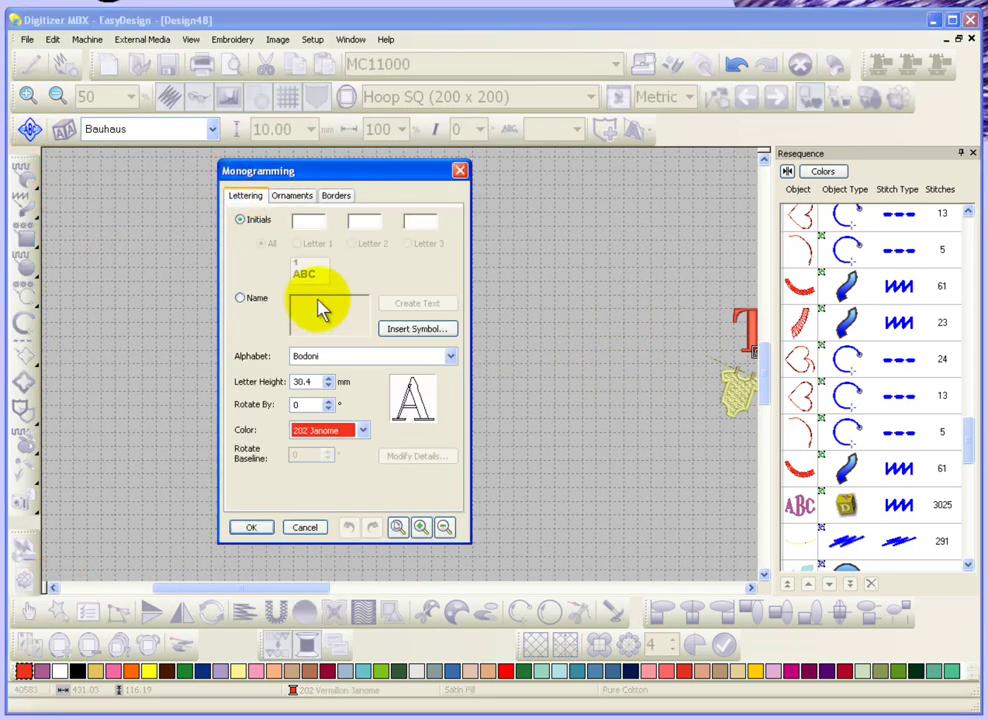
left_click(241, 299)
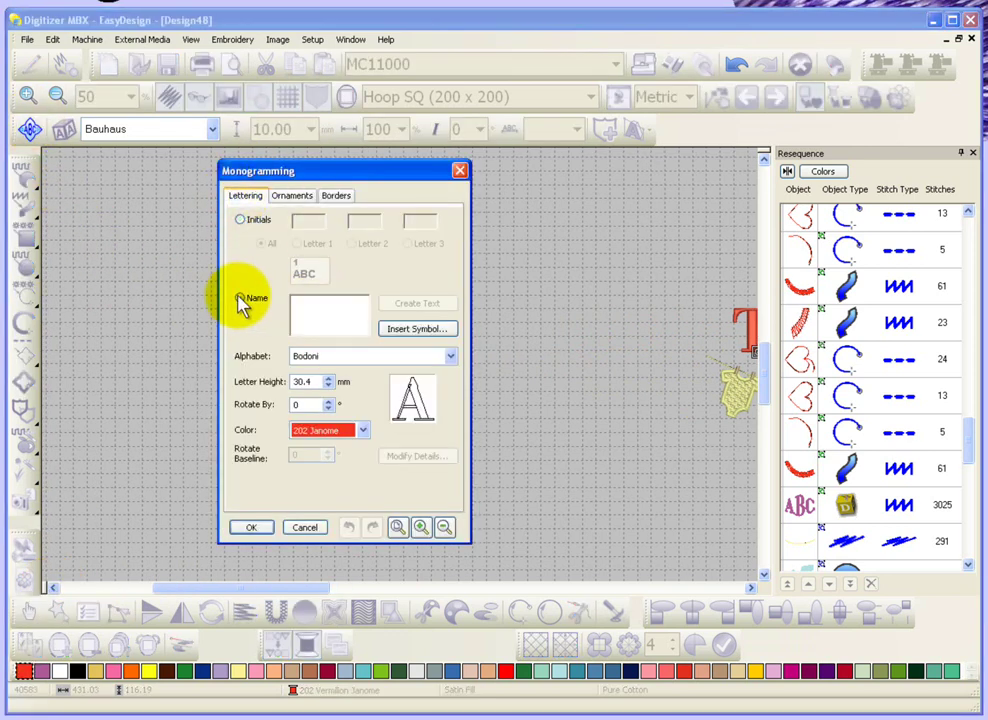
left_click(326, 316)
type("Tre")
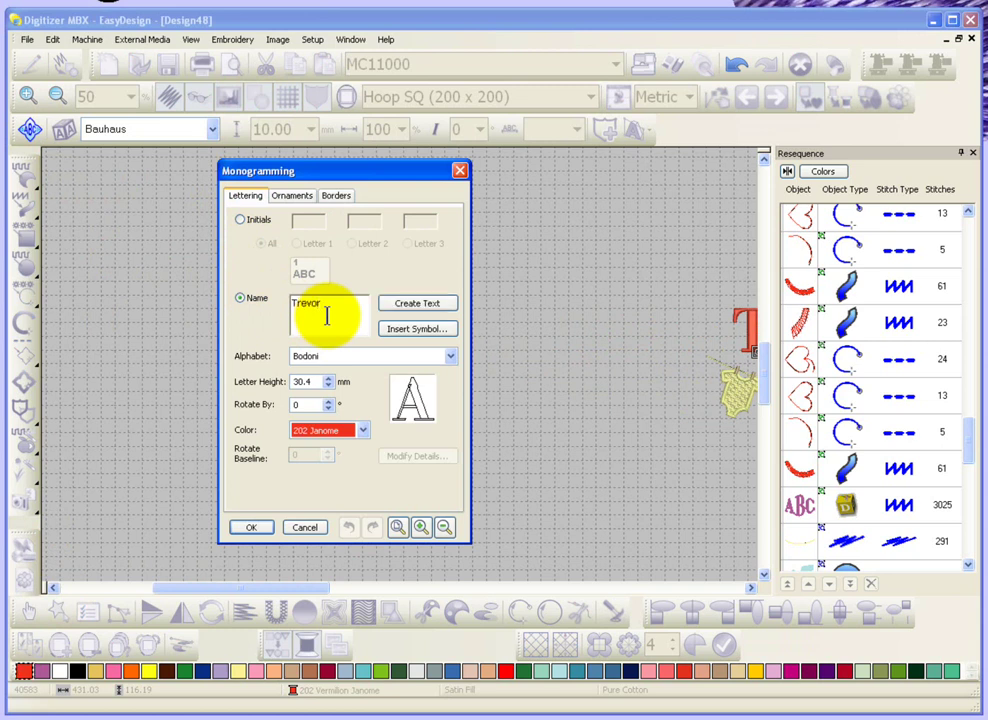
type("vor")
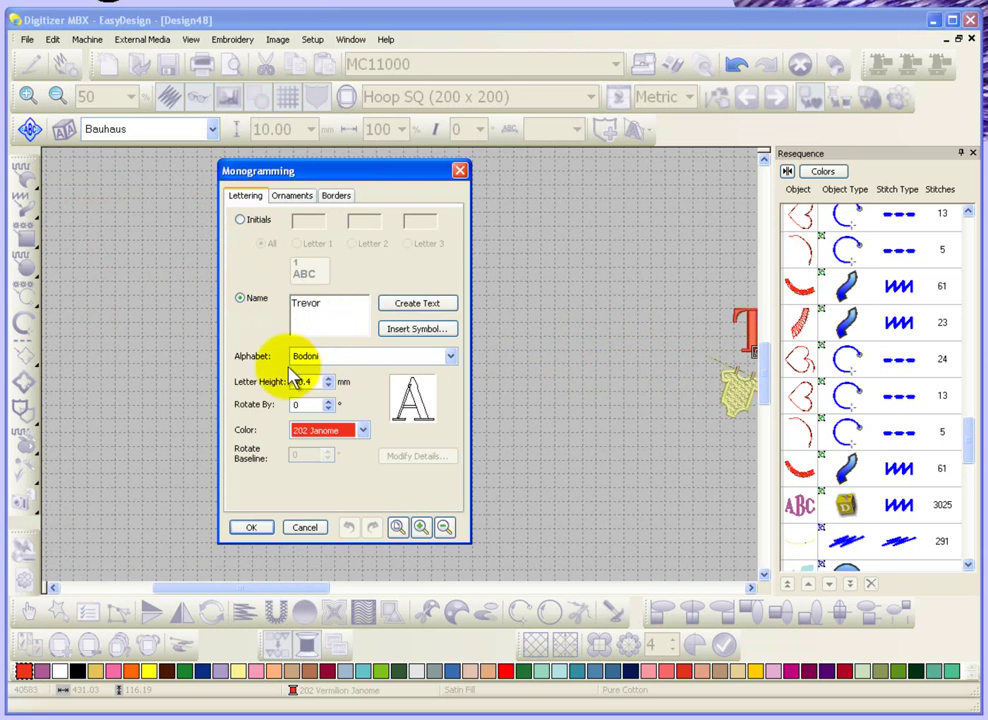
left_click(449, 357)
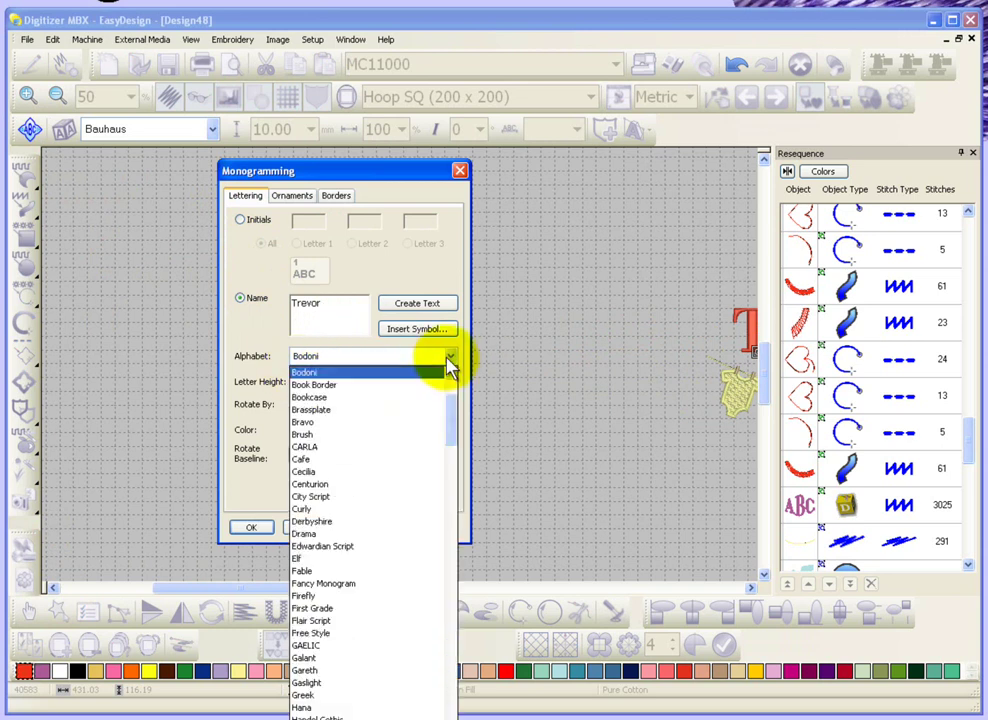
left_click(340, 422)
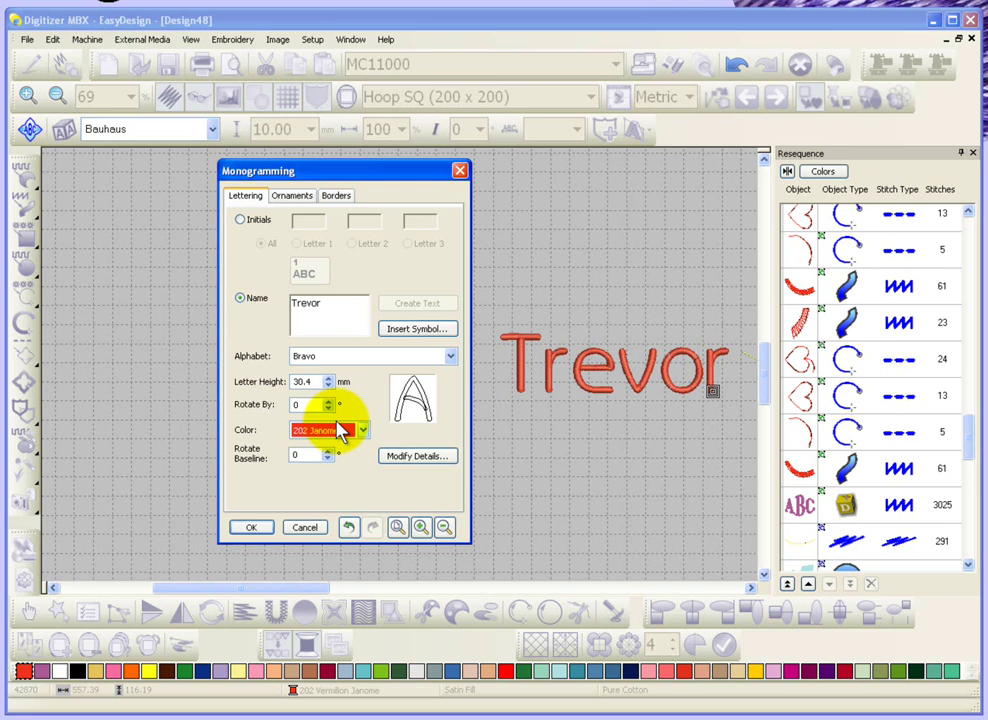
double_click(303, 381)
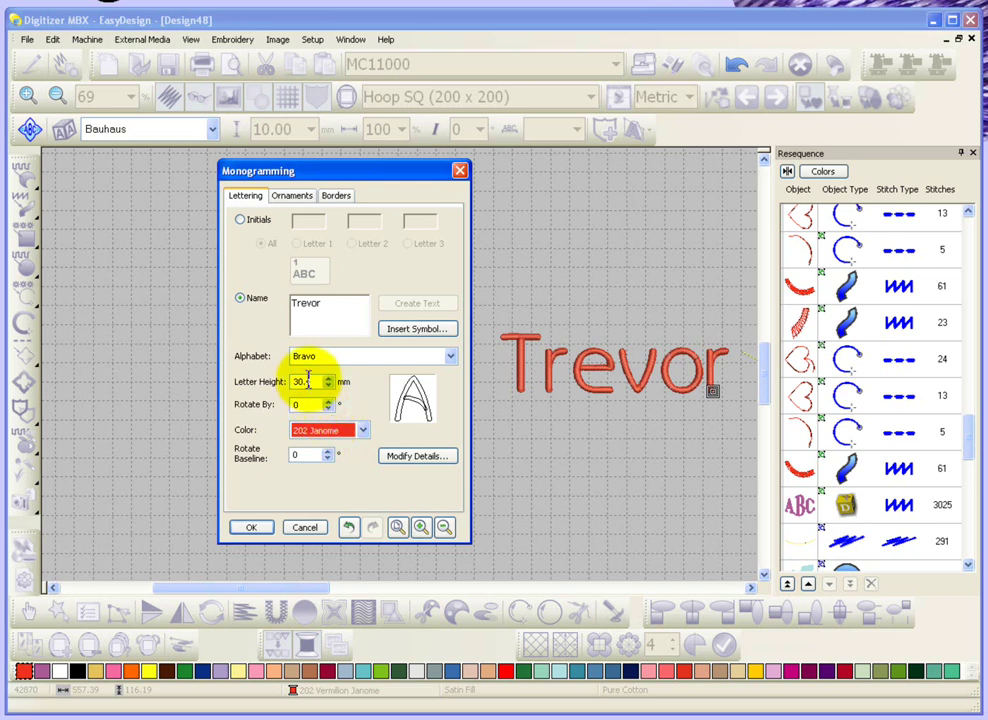
type("40")
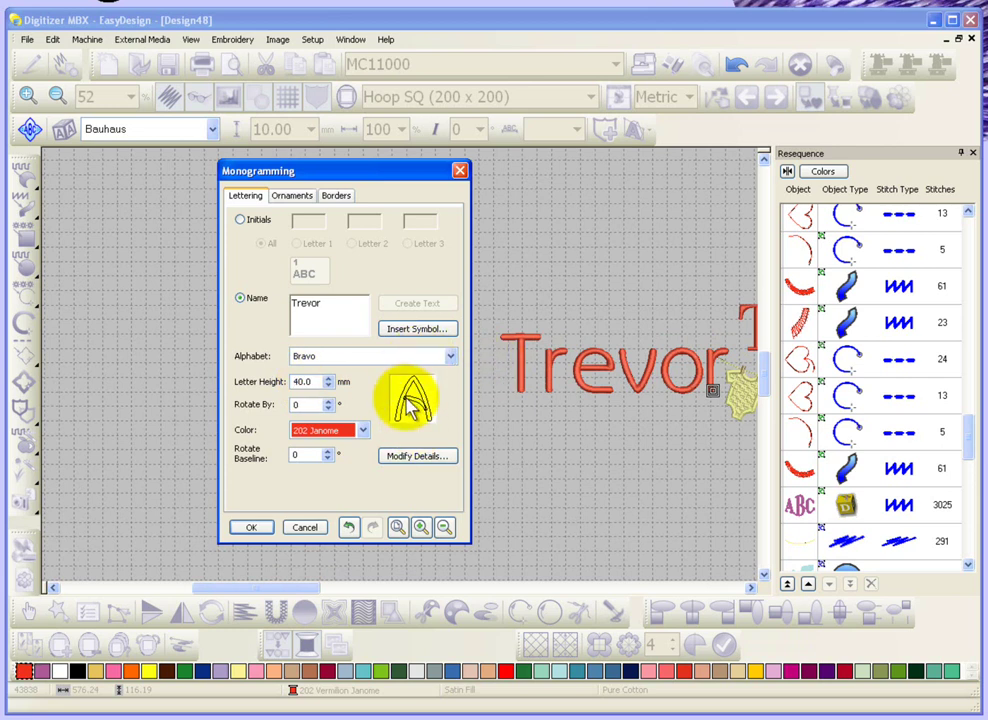
- Insert the Ä symbol from the Bravo symbol set so the name reads 'TrevorÄ'
left_click(419, 333)
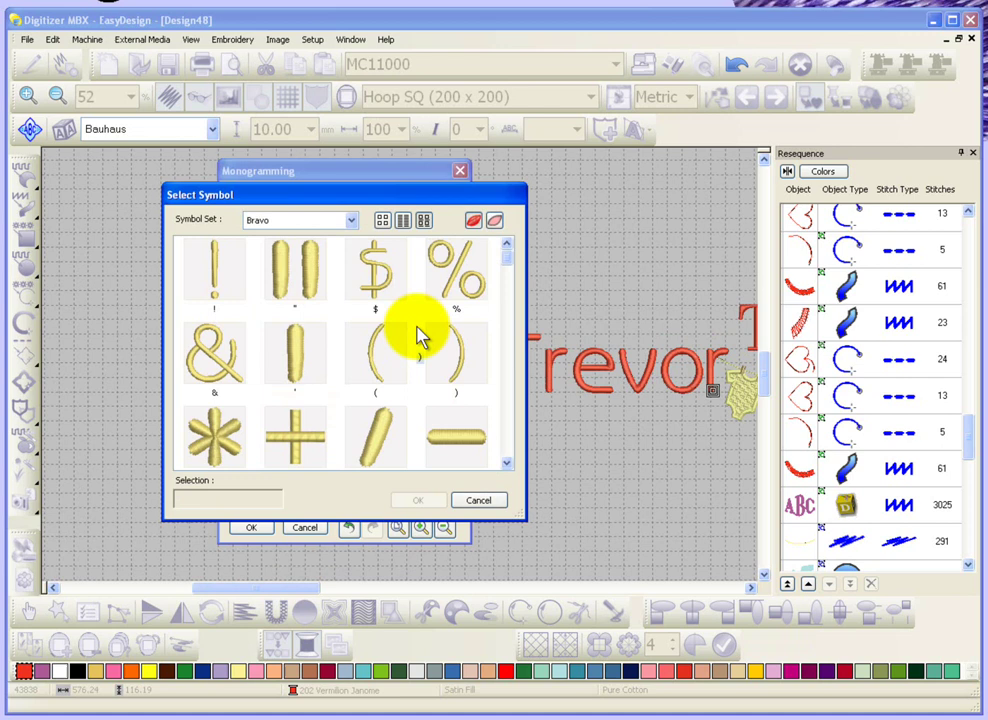
left_click(507, 464)
left_click_drag(507, 464, 507, 468)
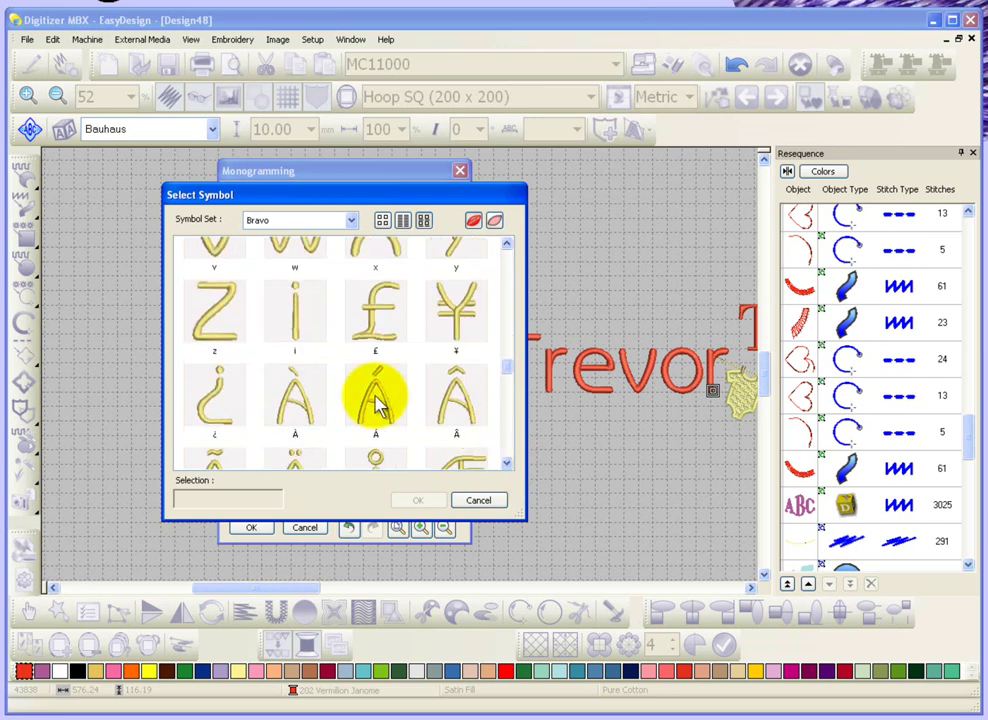
left_click(507, 467)
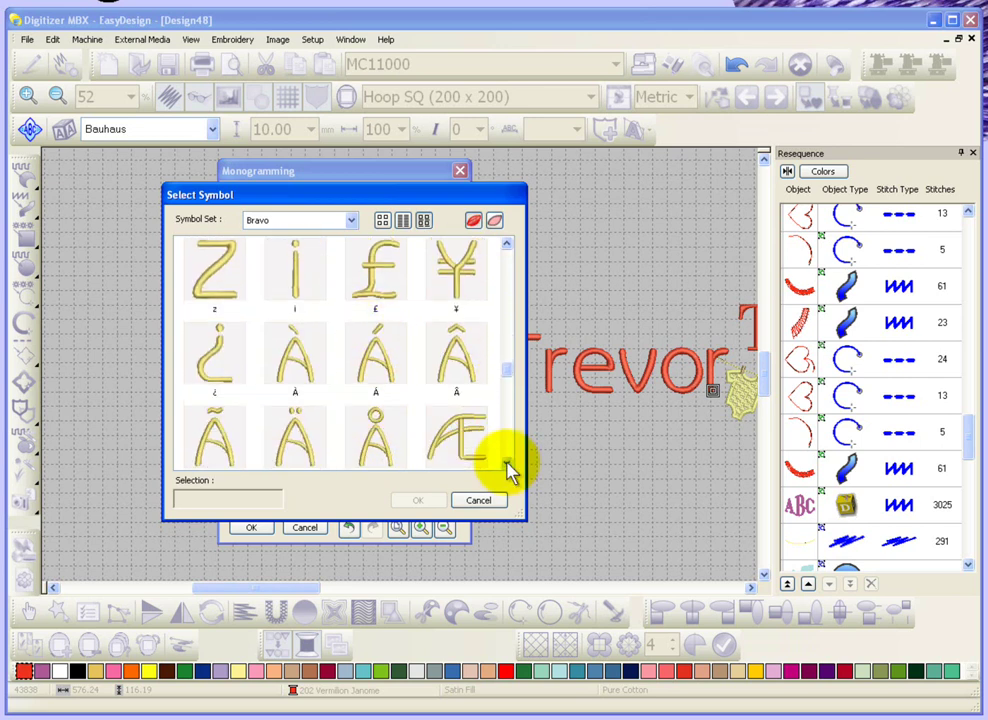
left_click(507, 467)
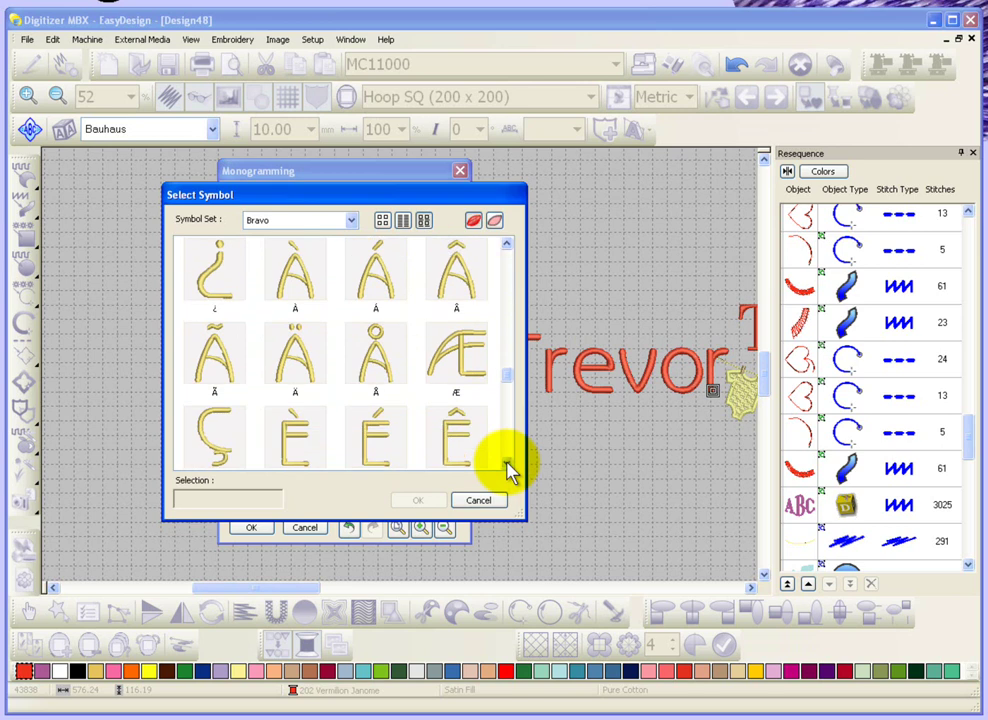
left_click(307, 371)
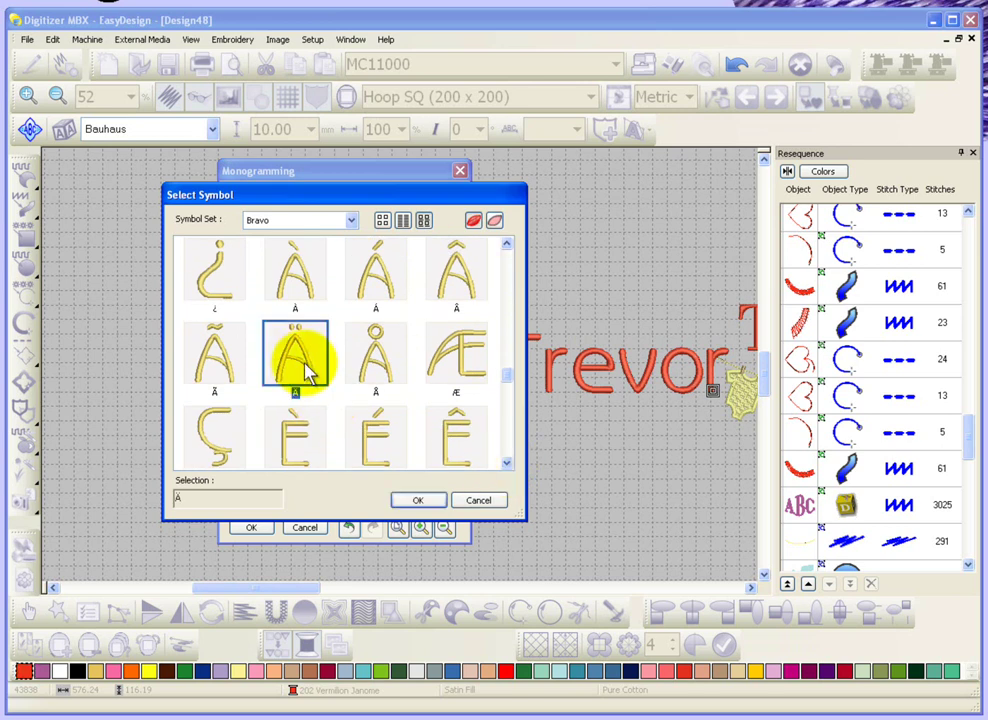
left_click(428, 499)
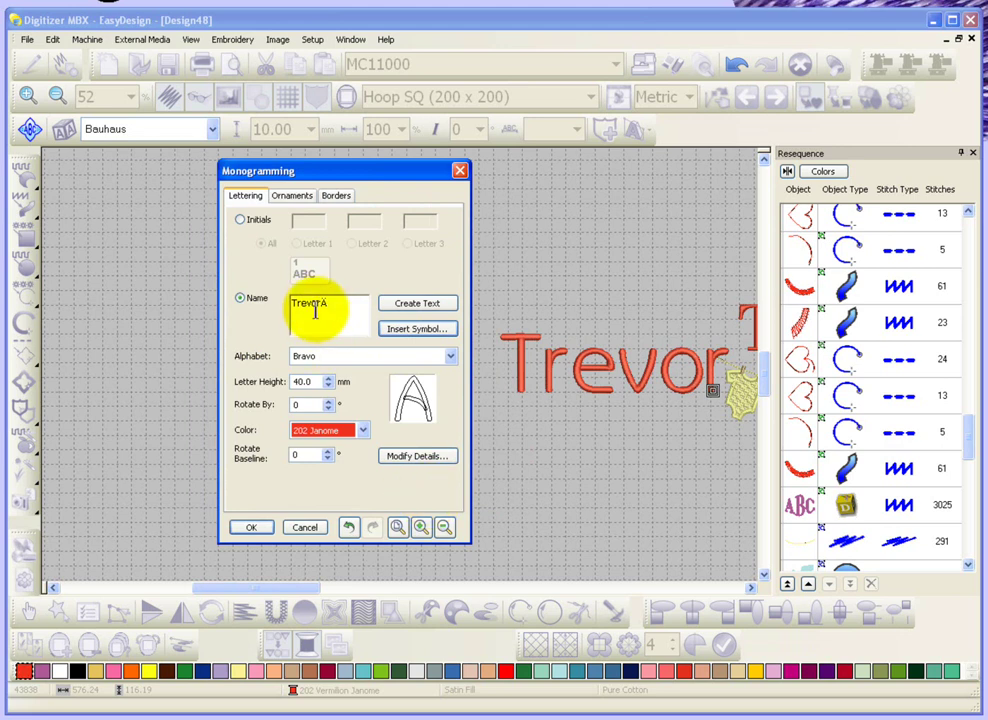
- Generate the TrevorÄ lettering and frame it with border shape T, a 6.0 mm-offset satin line in 202 Janome
left_click(423, 306)
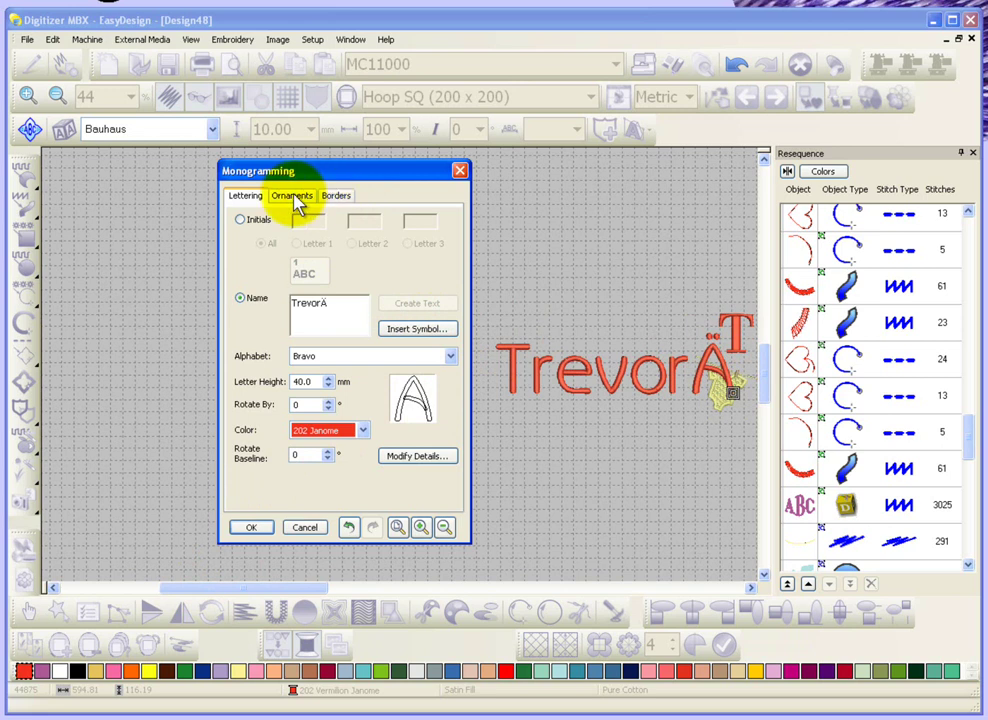
left_click(298, 197)
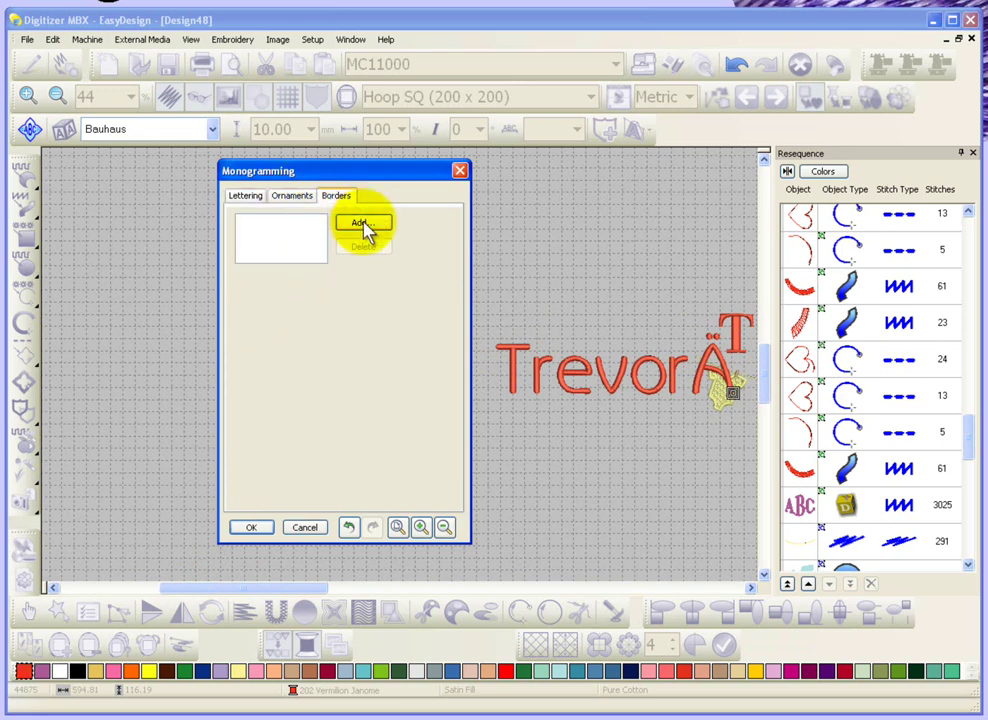
left_click(362, 223)
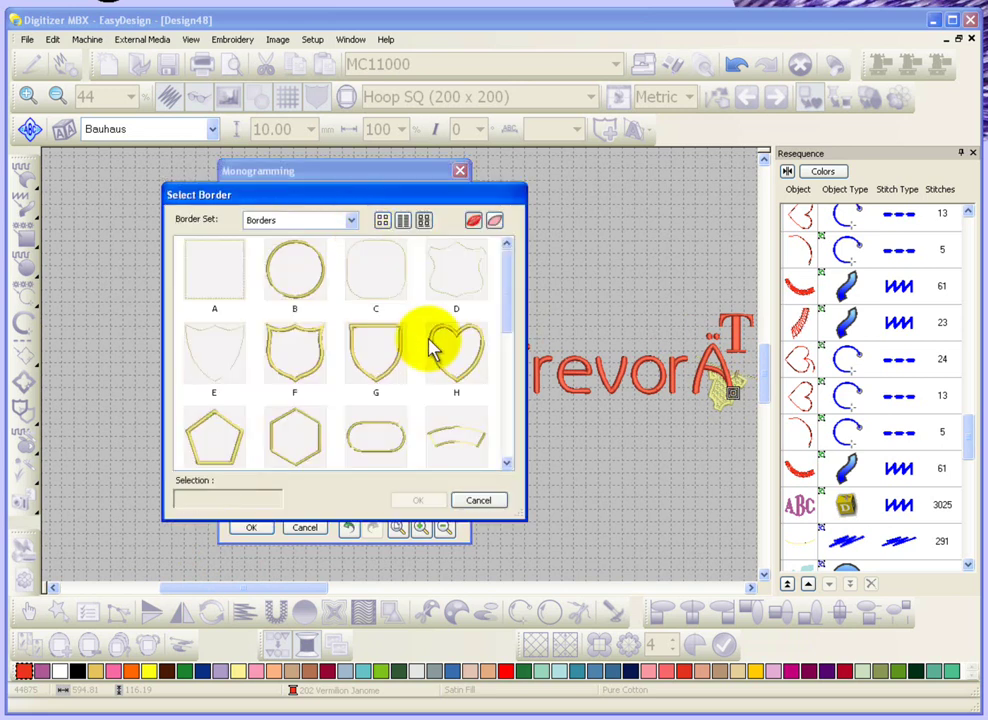
left_click_drag(505, 300, 490, 405)
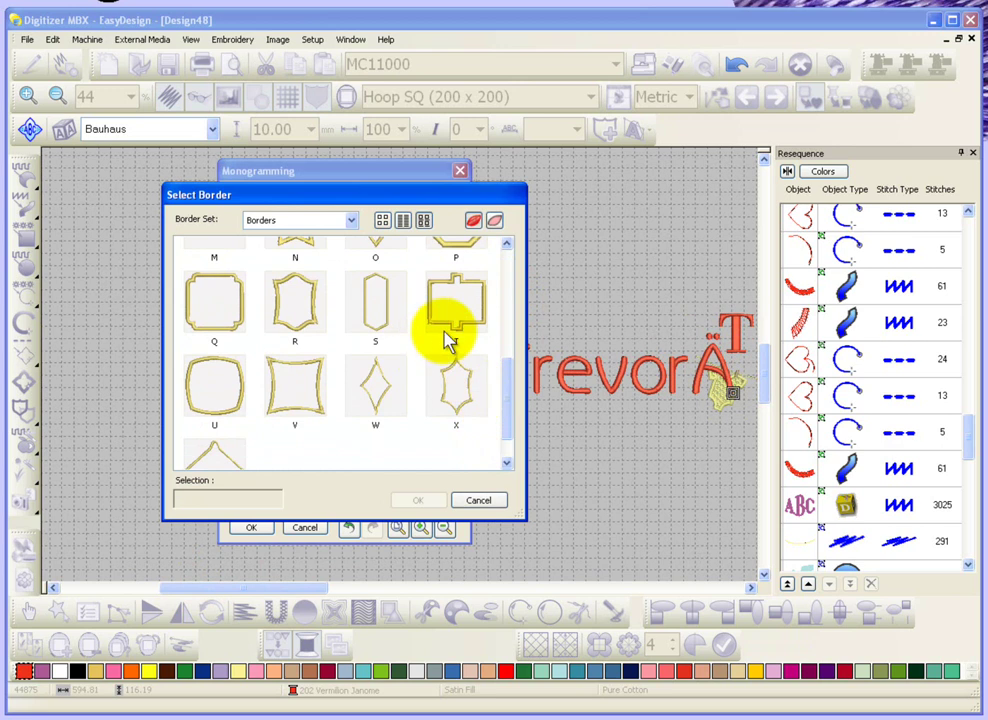
left_click(462, 302)
left_click(424, 502)
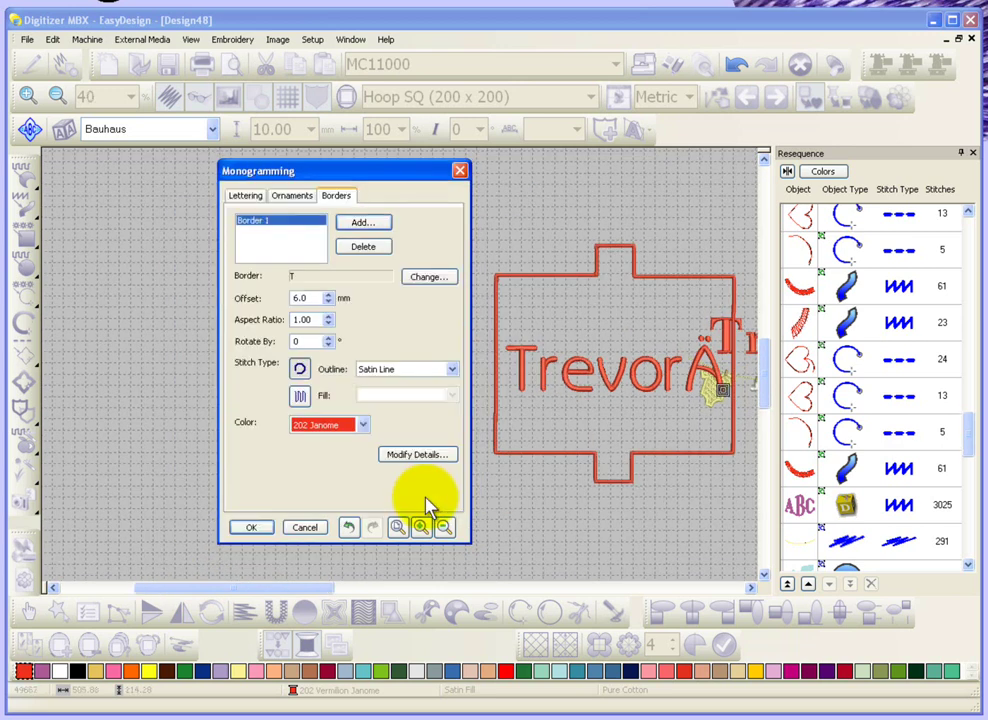
- Place the bordered TrevorÄ monogram on the canvas, move it left toward the hoop centre and resize it
left_click(254, 528)
left_click(476, 300)
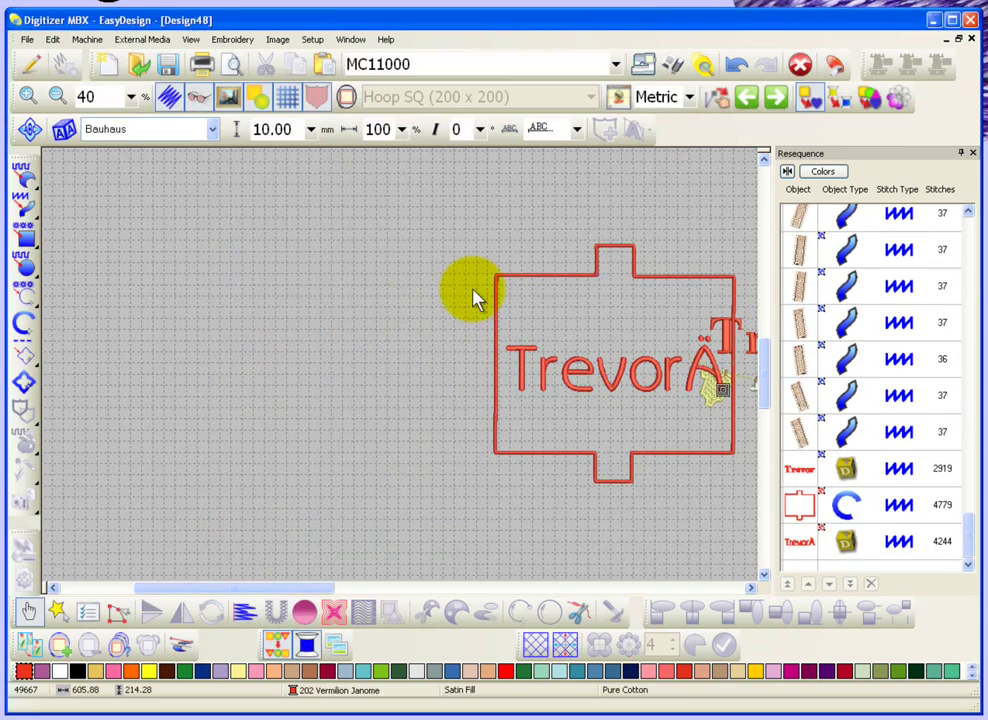
left_click(548, 279)
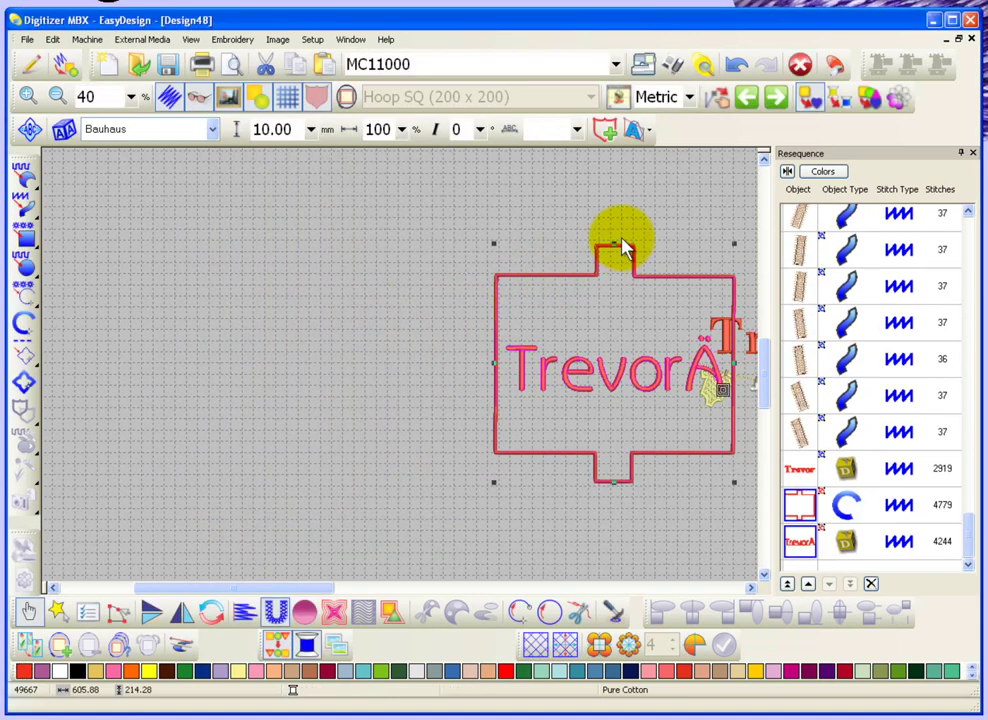
left_click_drag(617, 247, 616, 302)
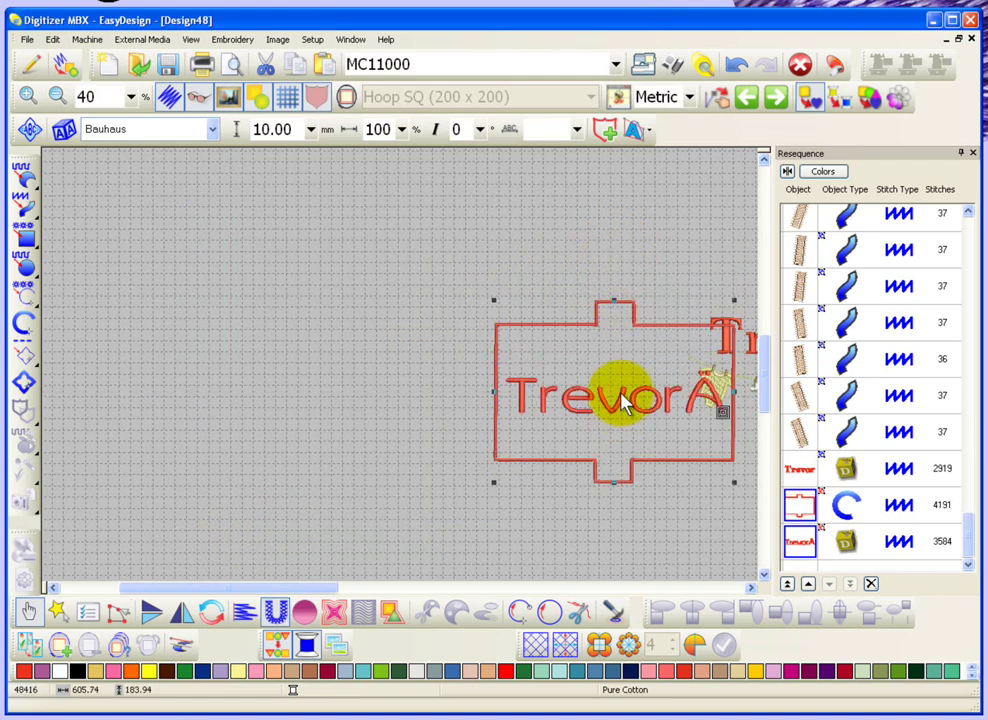
left_click_drag(622, 400, 502, 369)
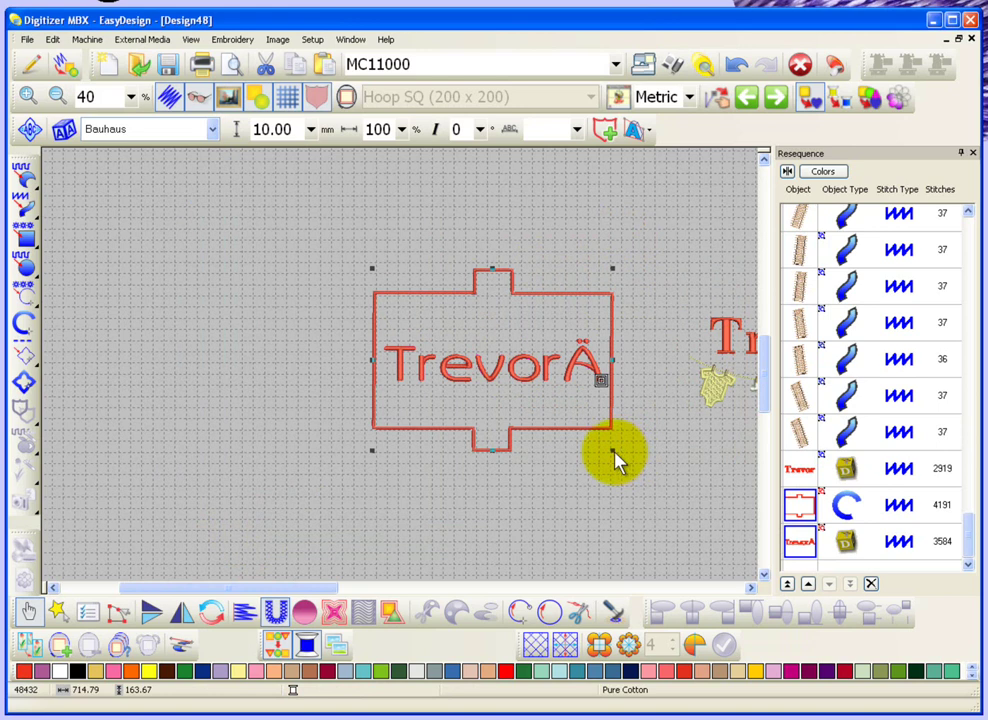
left_click_drag(612, 450, 552, 405)
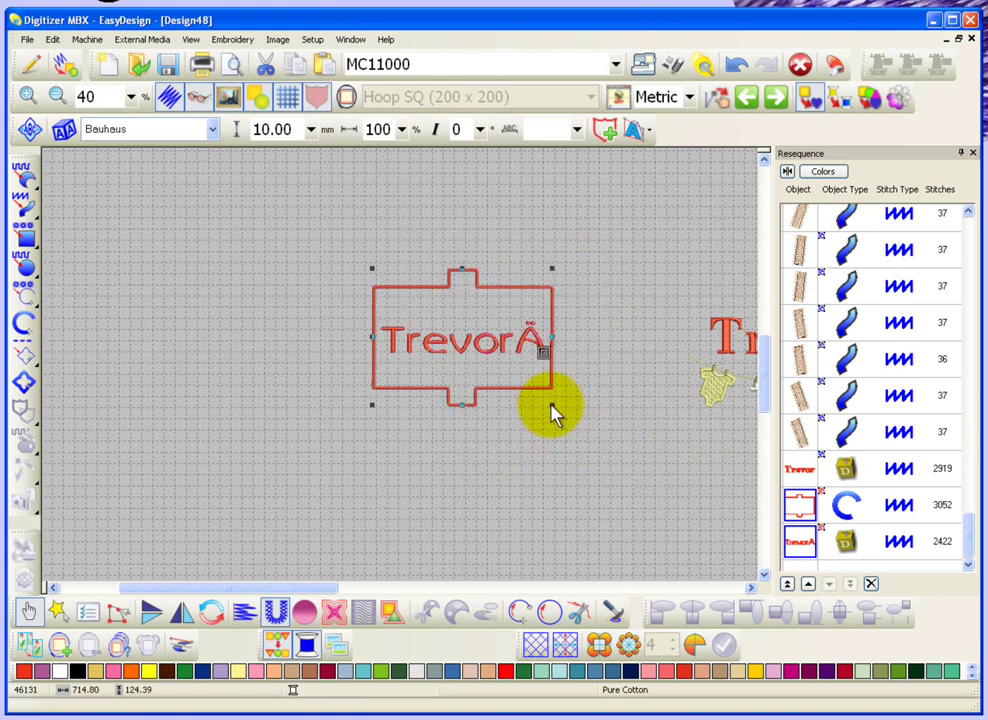
left_click_drag(551, 404, 649, 497)
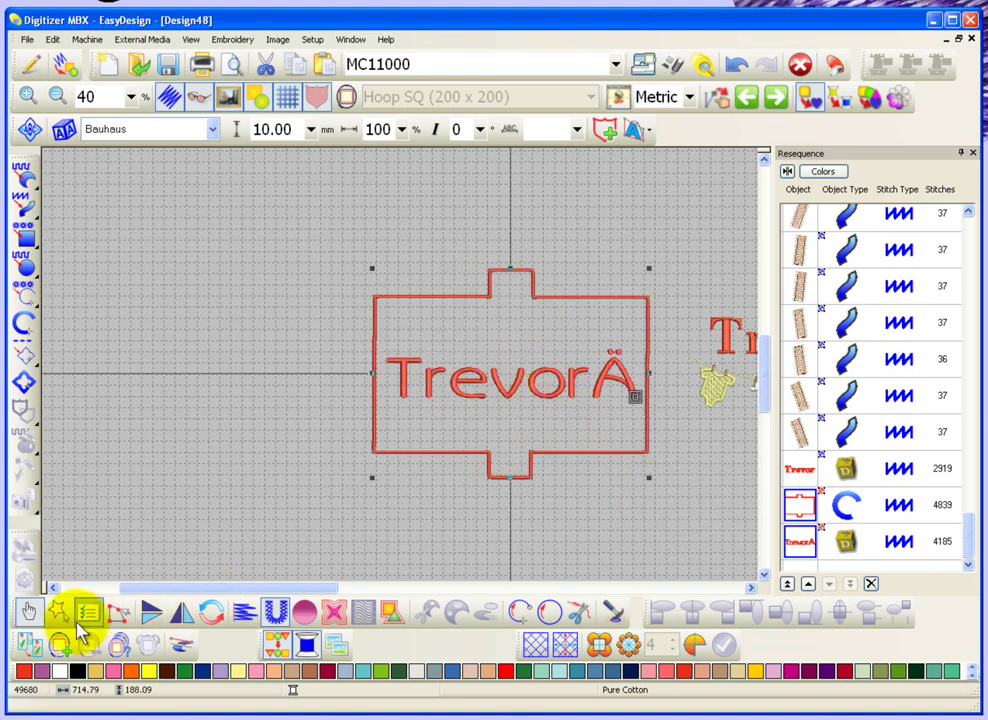
- Reshape the border's bottom control points so the bottom edge becomes slanted lines
left_click(121, 617)
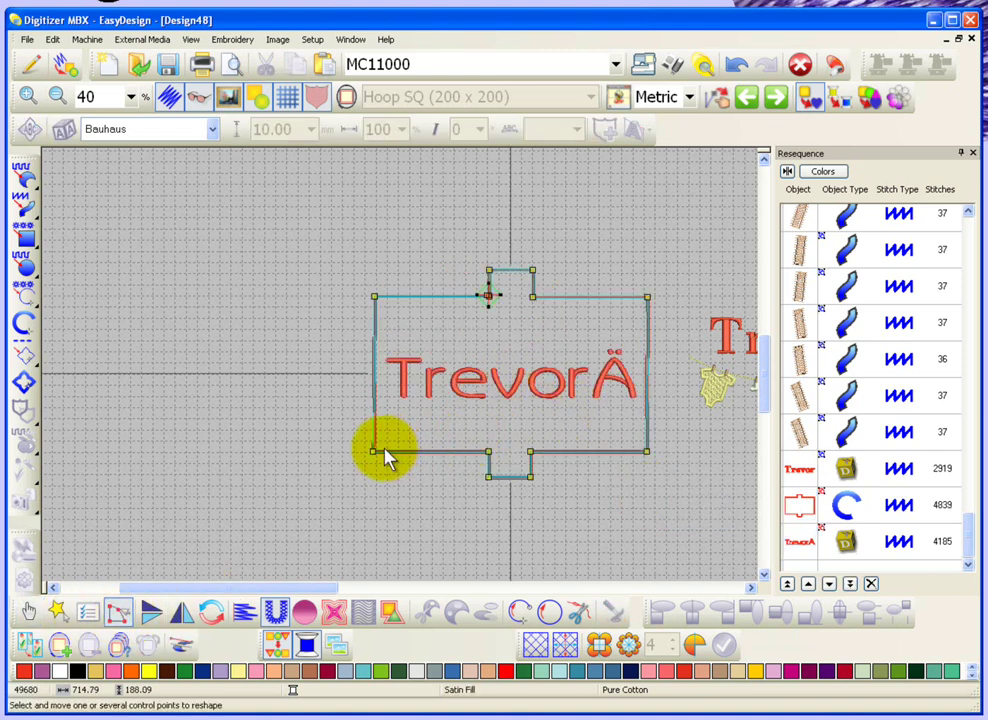
left_click_drag(373, 452, 355, 472)
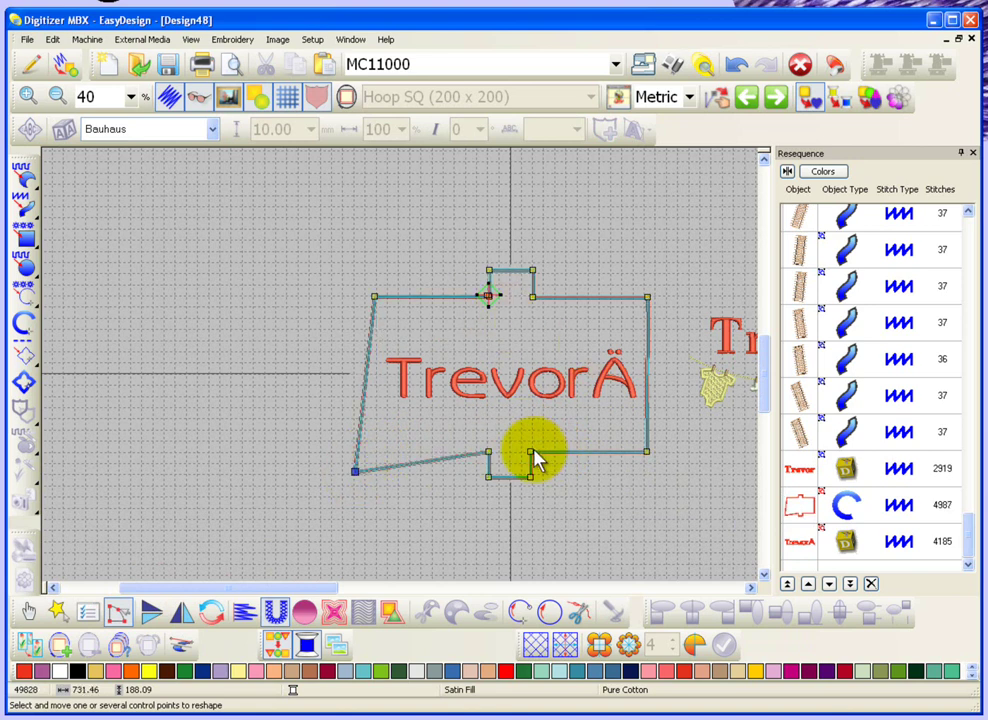
left_click_drag(528, 452, 525, 433)
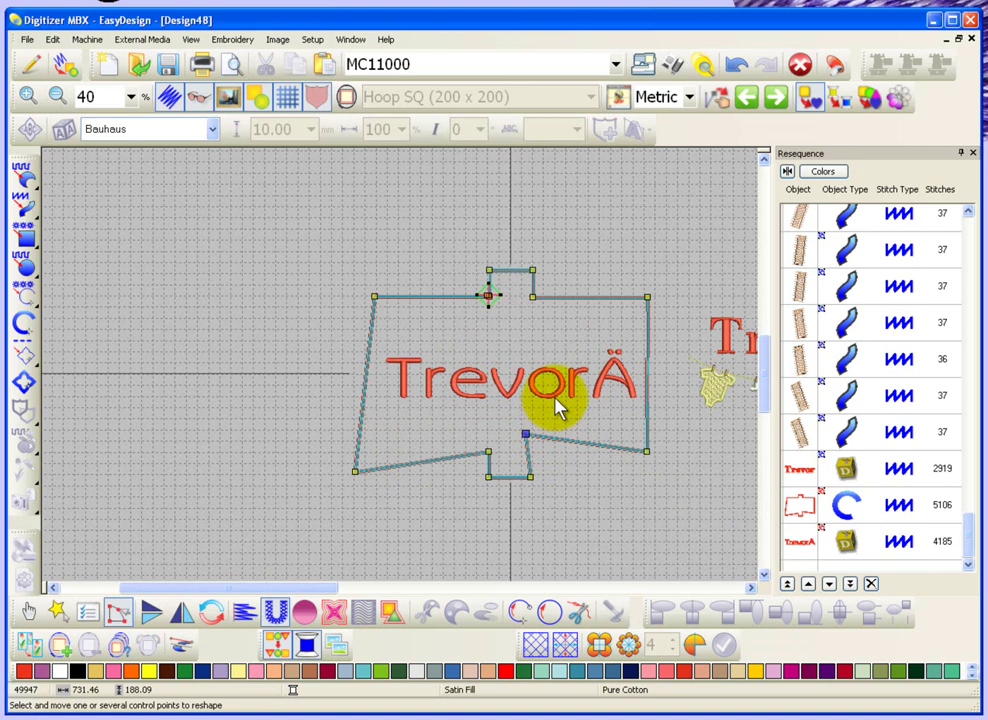
- Zoom in on TrevorÄ and shift the o and r left to tighten the letter spacing
left_click(557, 404)
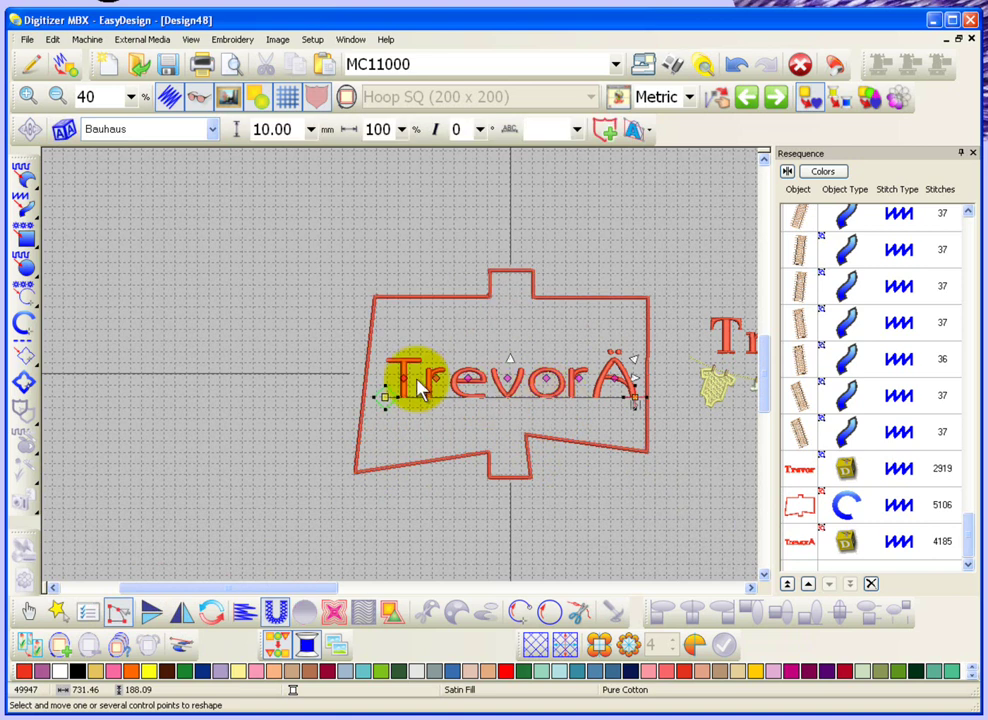
key("b")
left_click(529, 399)
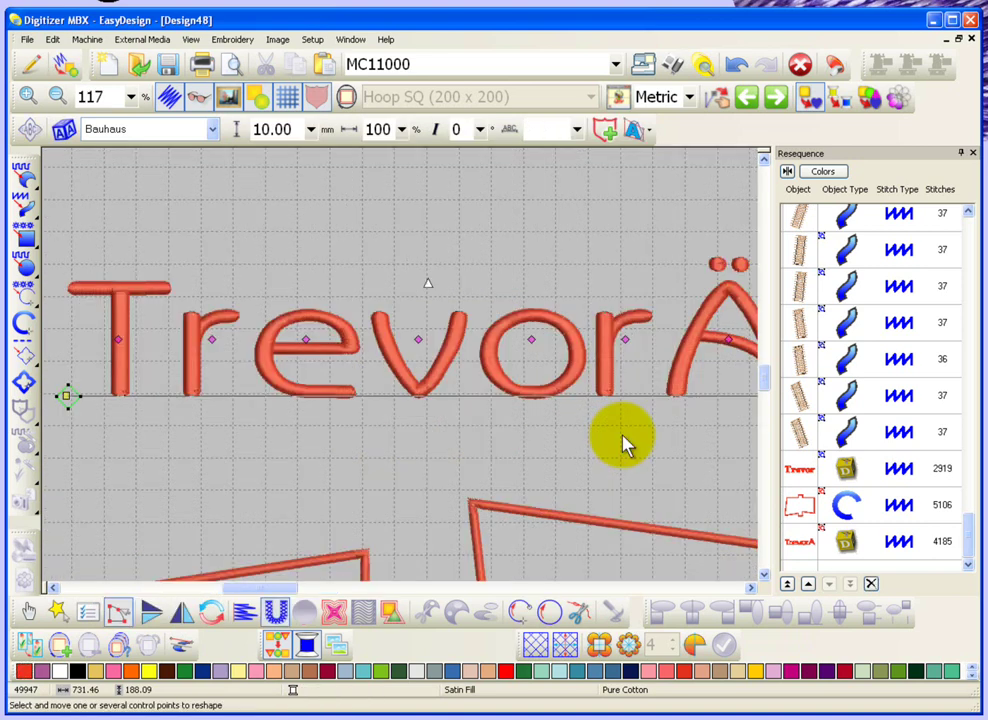
left_click_drag(527, 340, 514, 346)
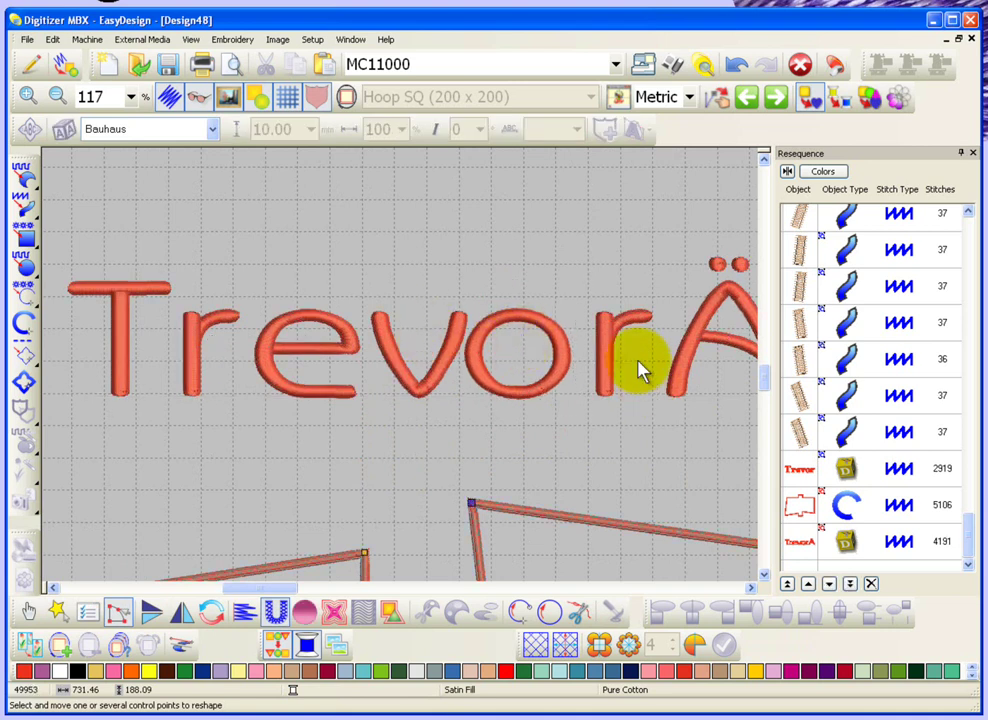
left_click(612, 355)
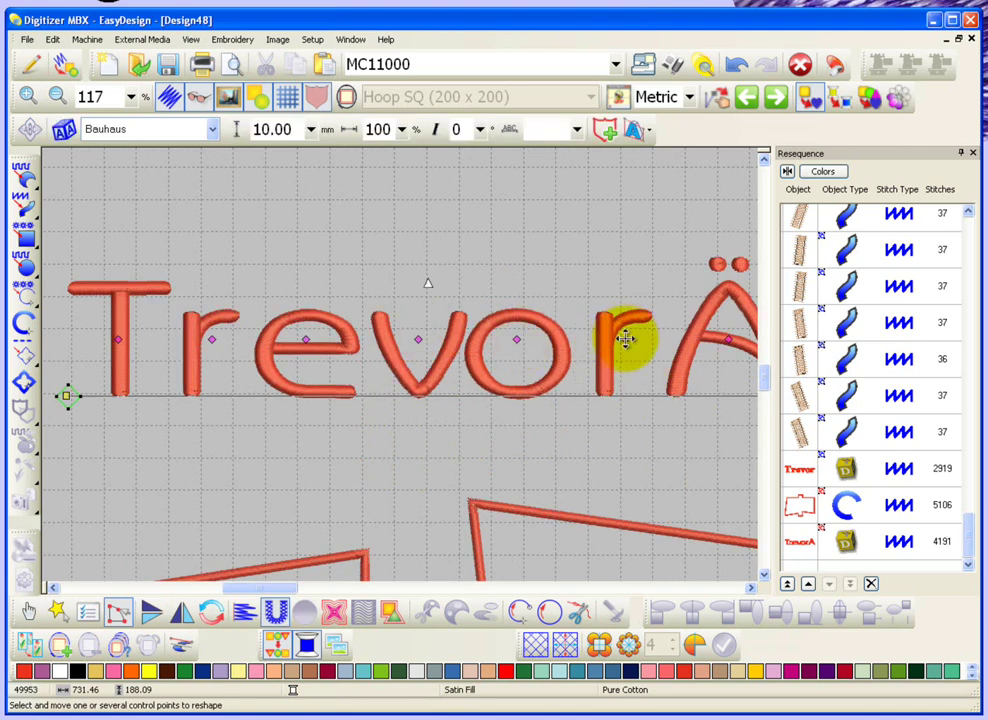
left_click_drag(624, 340, 598, 343)
scroll(459, 346, "down", 1)
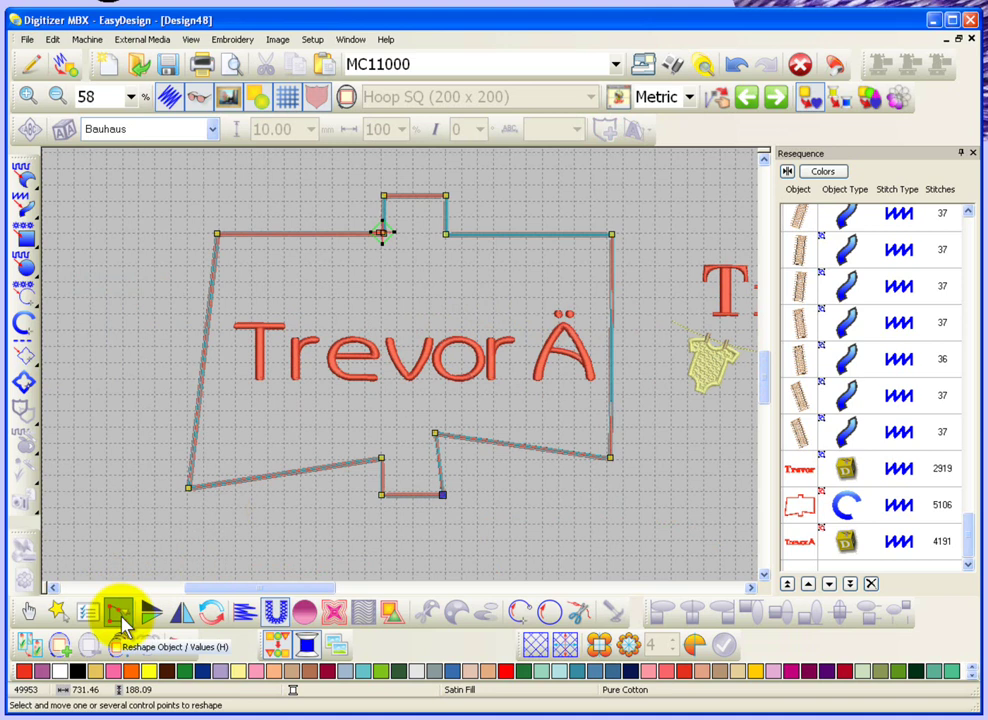
left_click(28, 611)
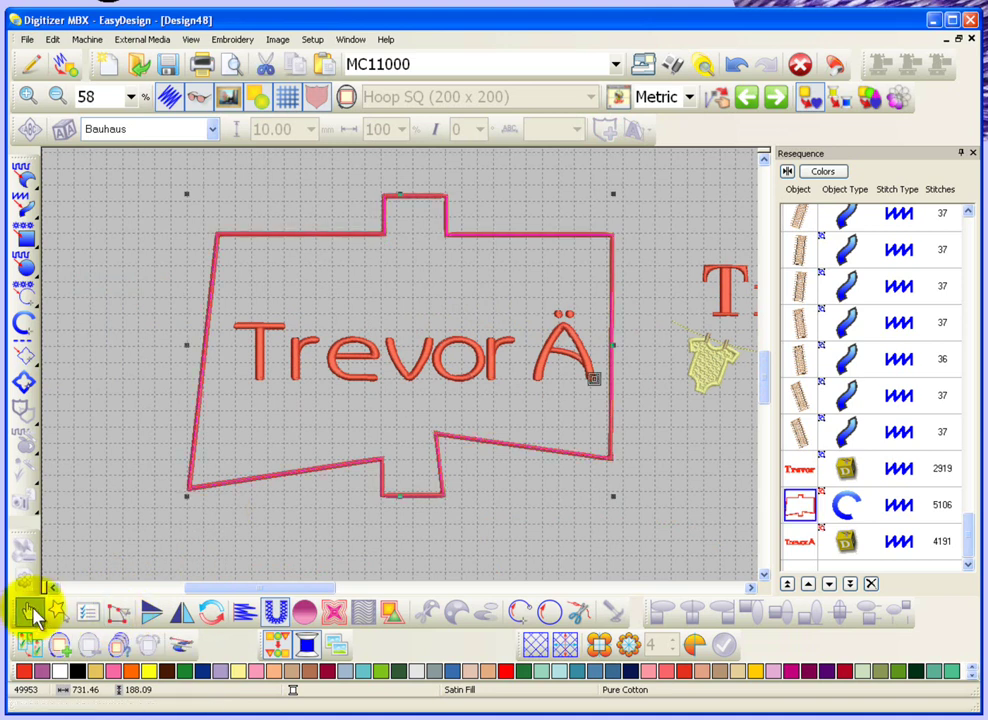
left_click(275, 540)
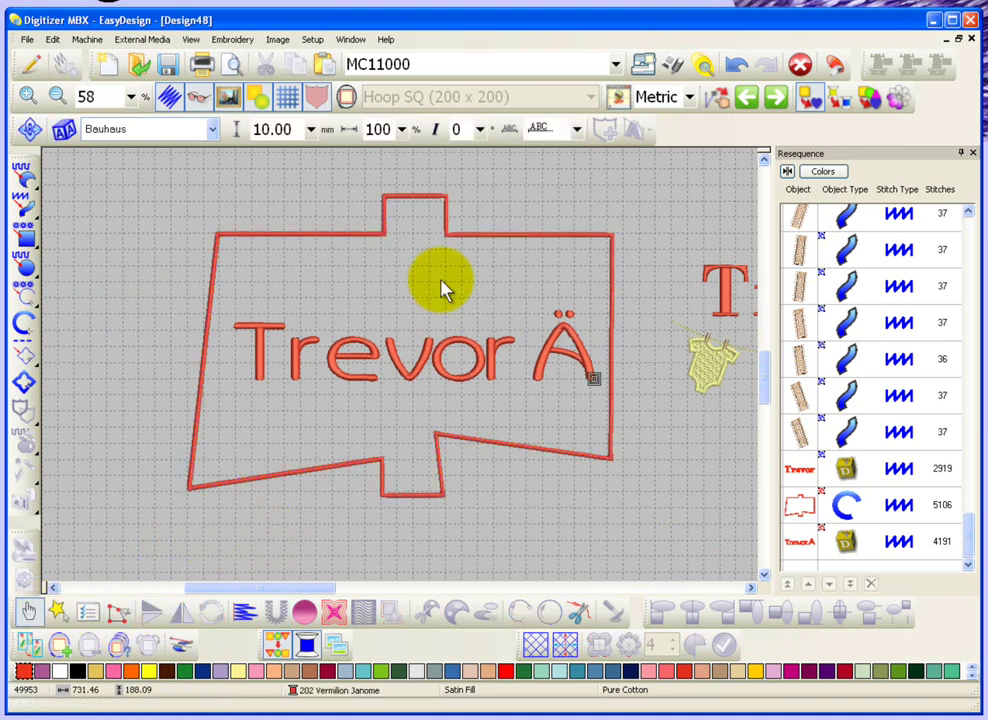